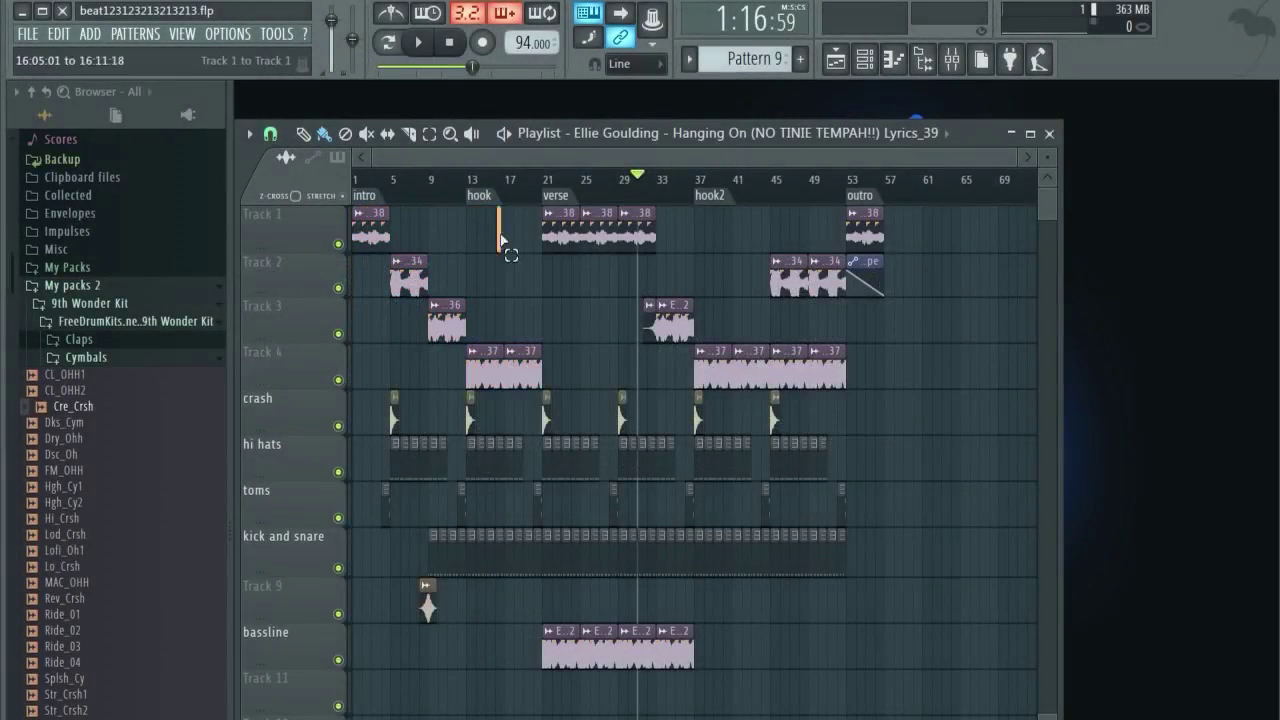
# - Stop playback, rewind to the first bar, and zoom the Playlist in on the opening bars
pyautogui.moveTo(498, 208); pyautogui.dragTo(310, 384)
pyautogui.click(500, 262)
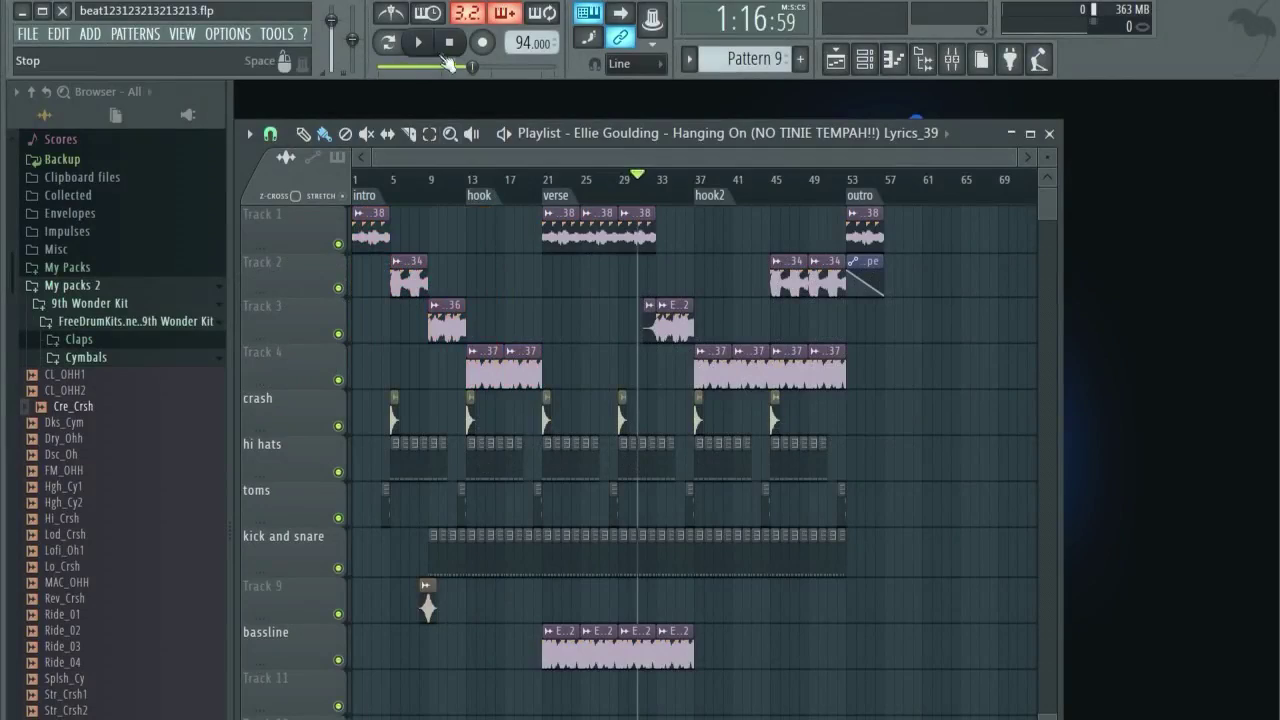
pyautogui.click(450, 43)
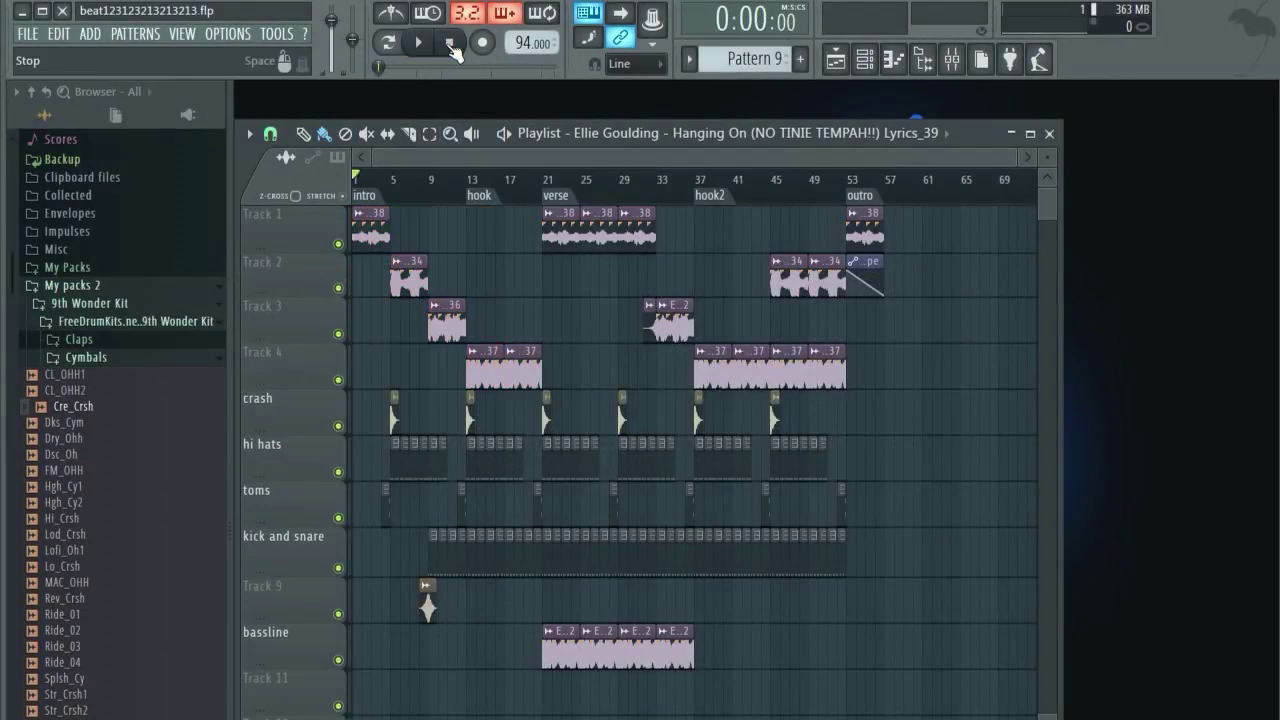
pyautogui.scroll(3, 466, 243)
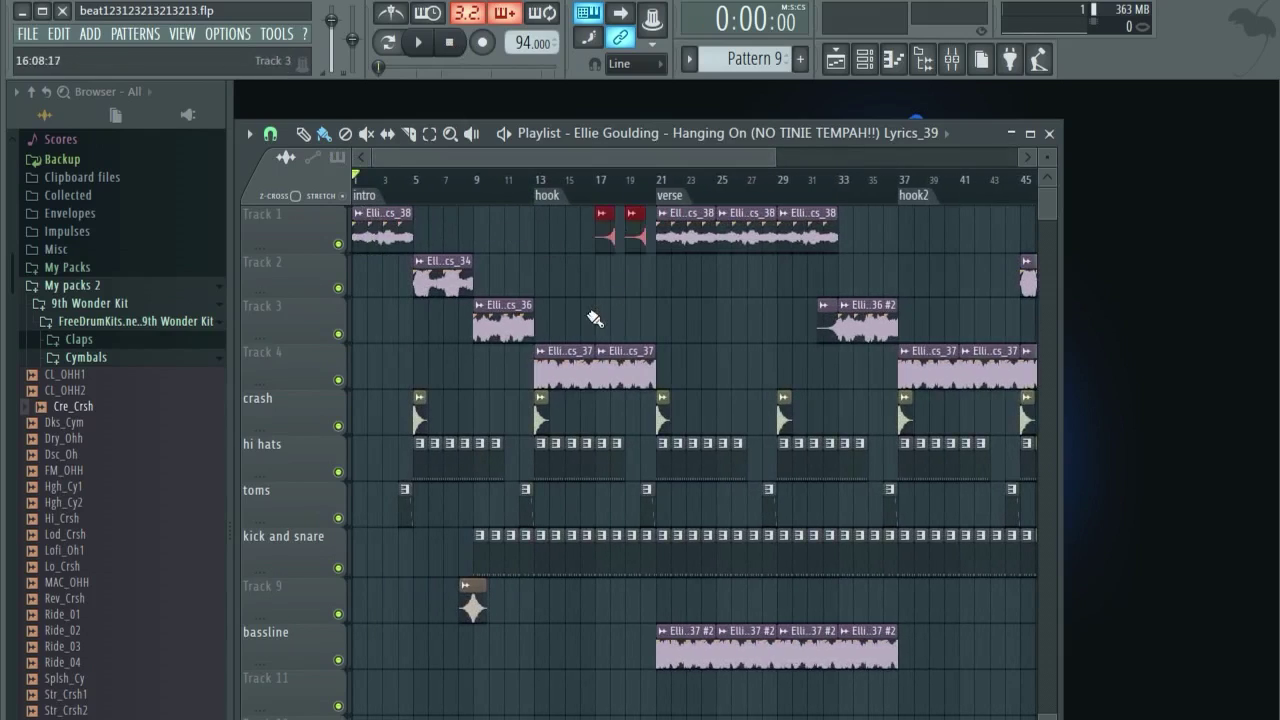
pyautogui.scroll(3, 550, 153)
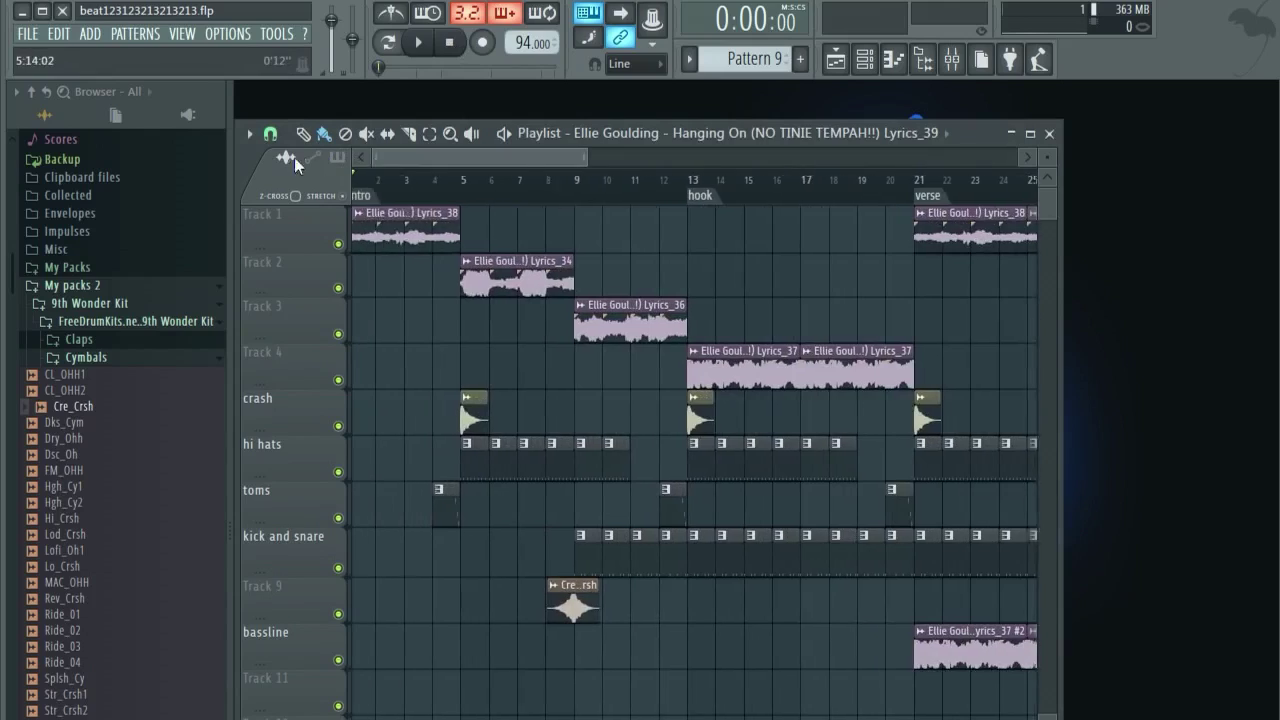
# - Check the mixer track of the Lyrics_38, 34, 36 and 37 clips, then set the song position to bar 5
pyautogui.doubleClick(405, 226)
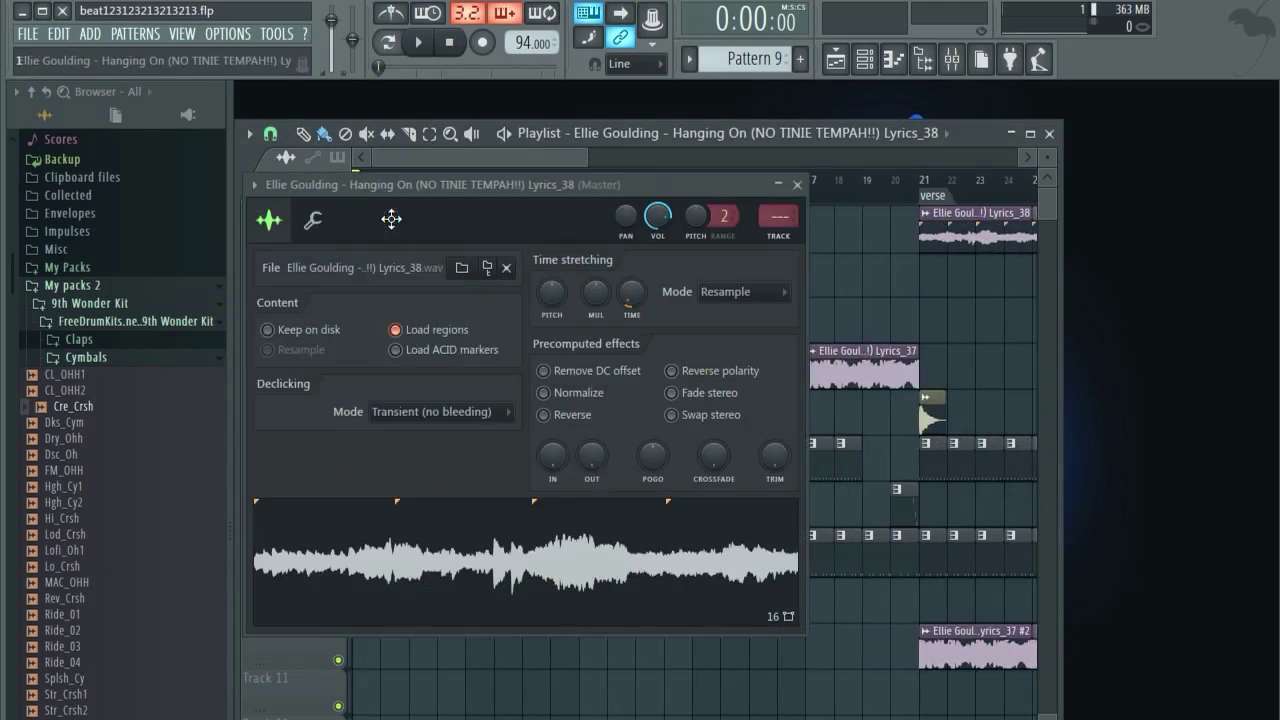
pyautogui.moveTo(619, 181); pyautogui.dragTo(608, 312)
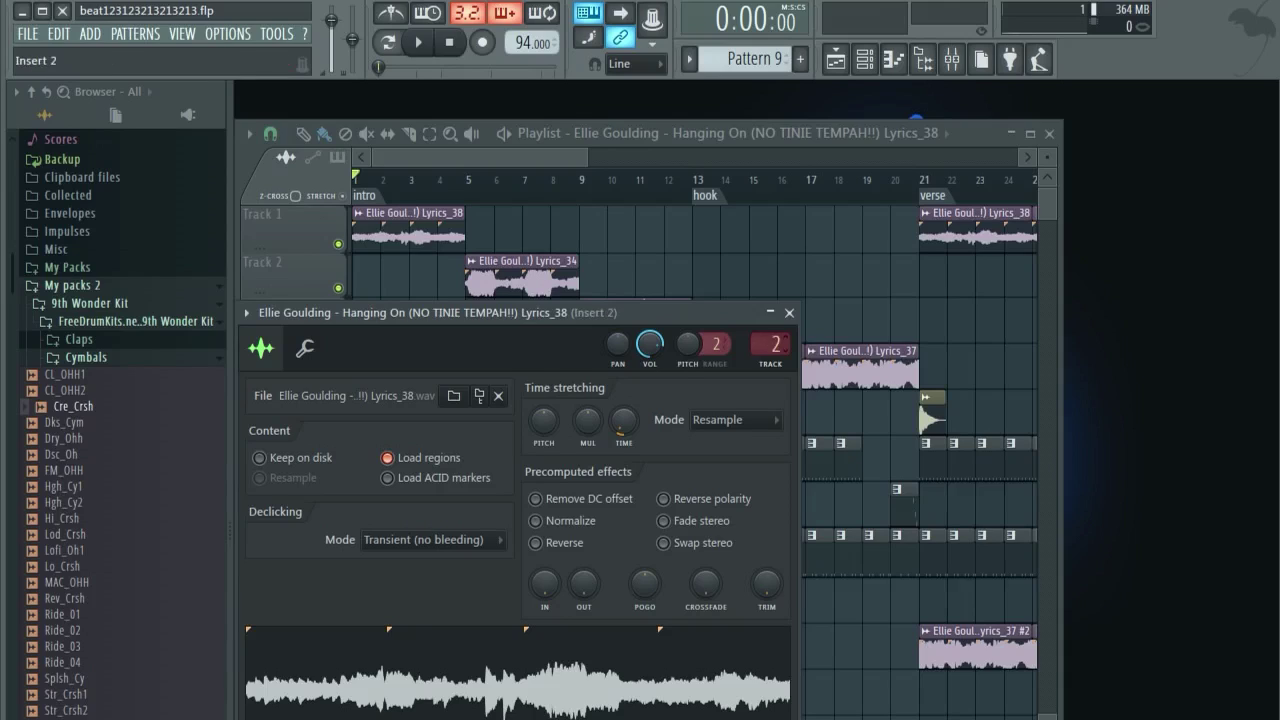
pyautogui.doubleClick(515, 272)
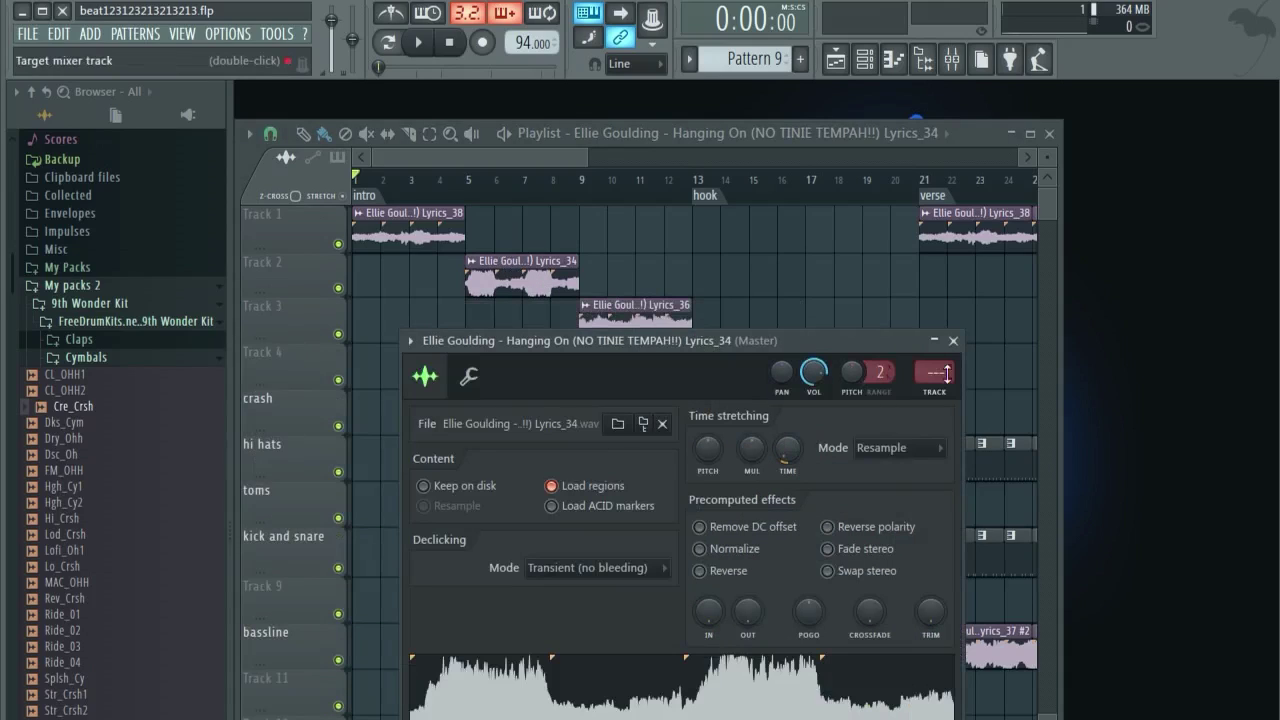
pyautogui.moveTo(901, 345); pyautogui.dragTo(858, 471)
pyautogui.doubleClick(670, 316)
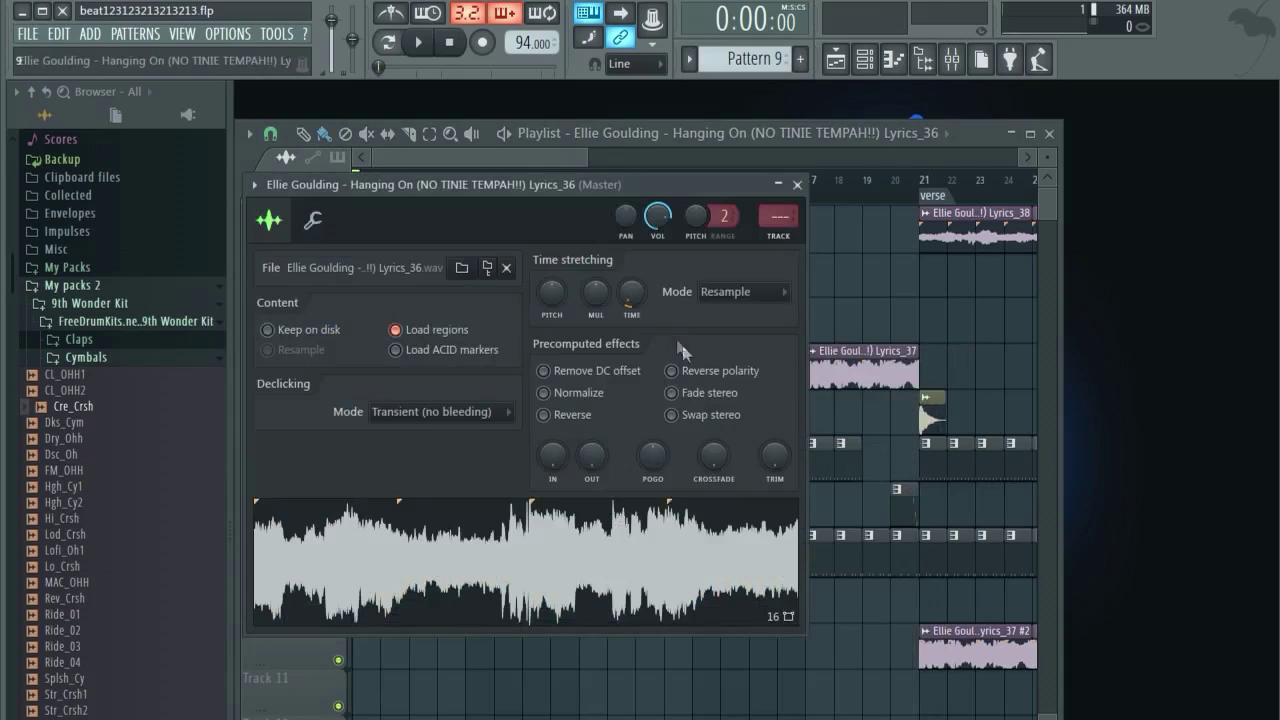
pyautogui.click(797, 185)
pyautogui.doubleClick(790, 362)
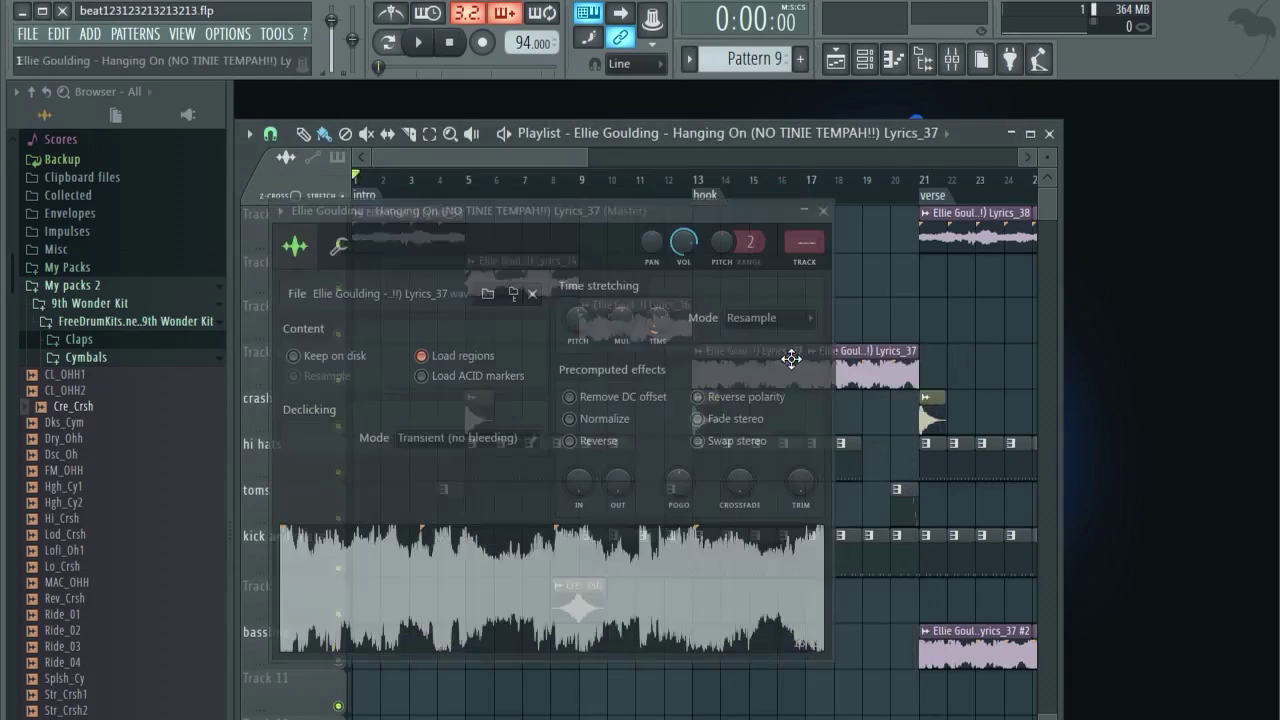
pyautogui.click(823, 211)
pyautogui.click(468, 181)
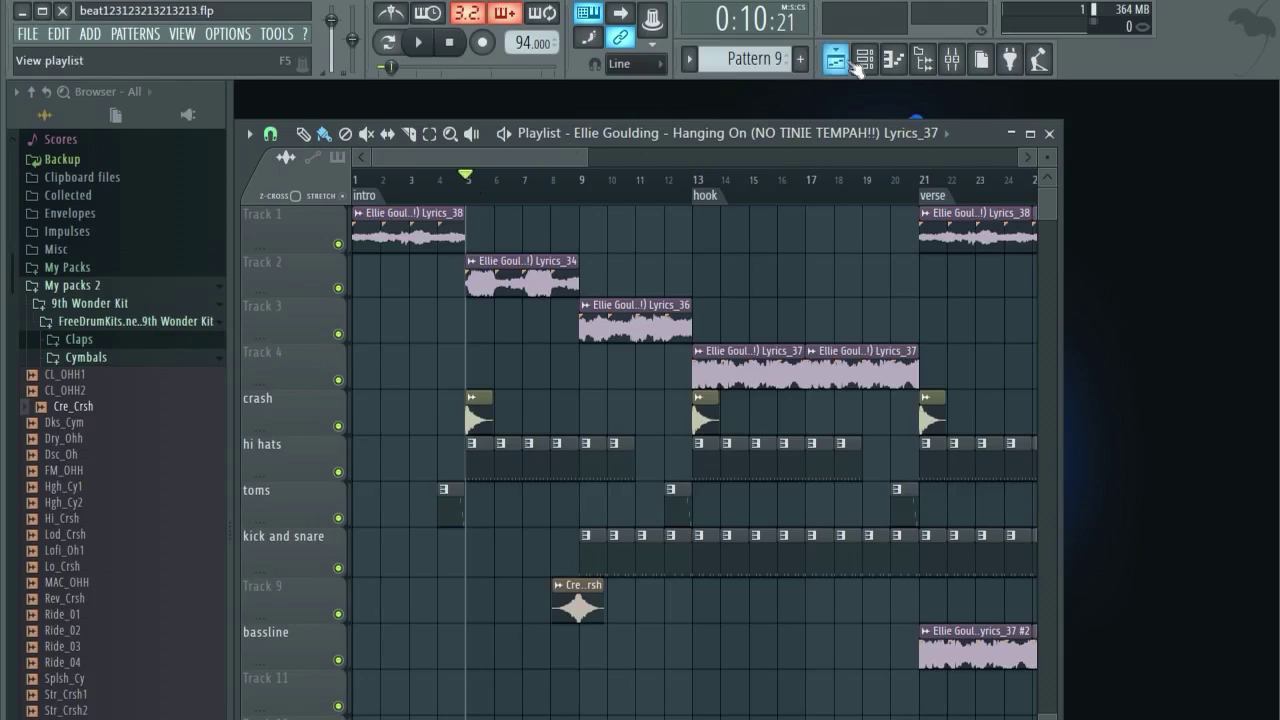
# - In the Channel rack, filter to drums and select the Lod_Crsh, Cln_H1 and Hvy_K channels
pyautogui.click(864, 59)
pyautogui.click(546, 459)
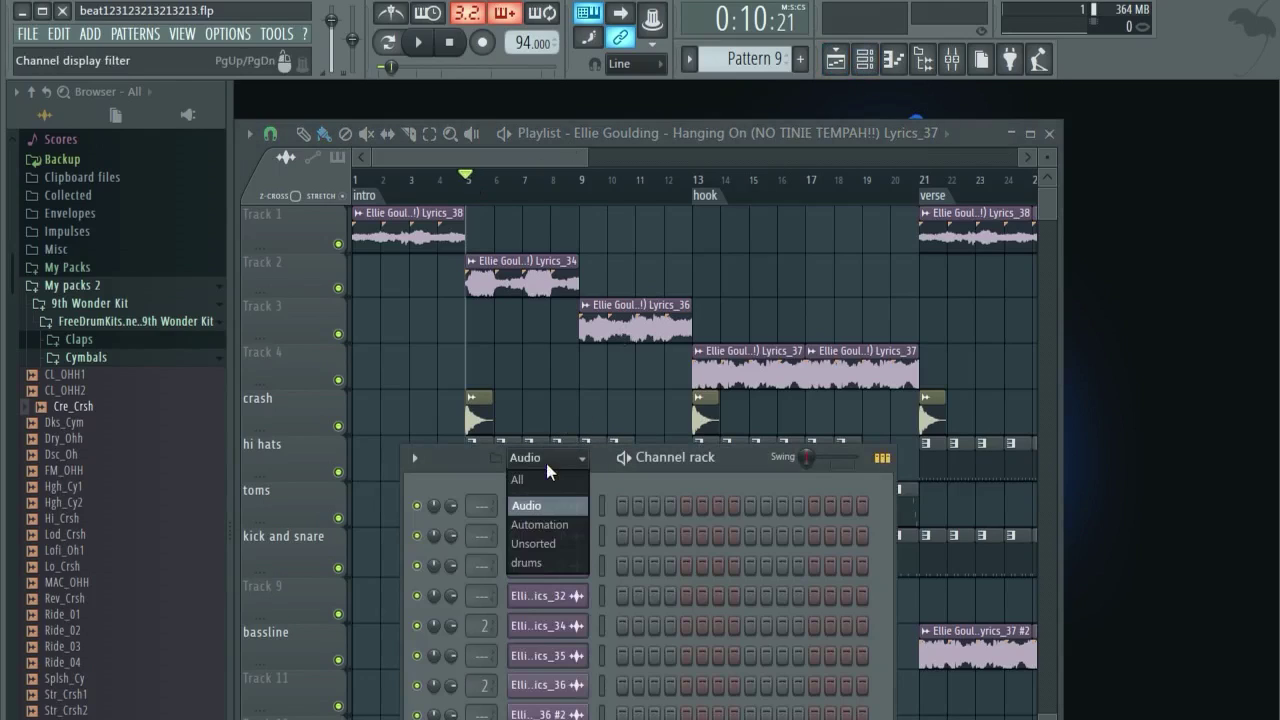
pyautogui.click(540, 563)
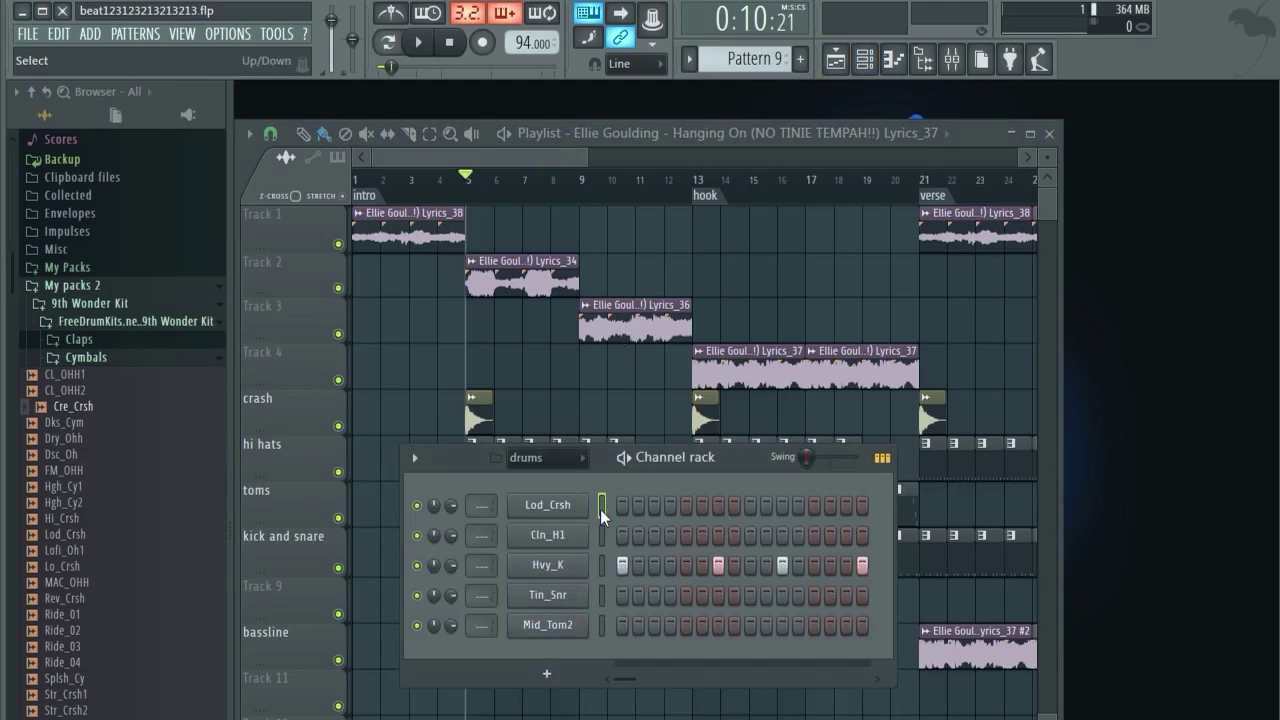
pyautogui.click(602, 505)
pyautogui.moveTo(600, 509); pyautogui.dragTo(600, 561)
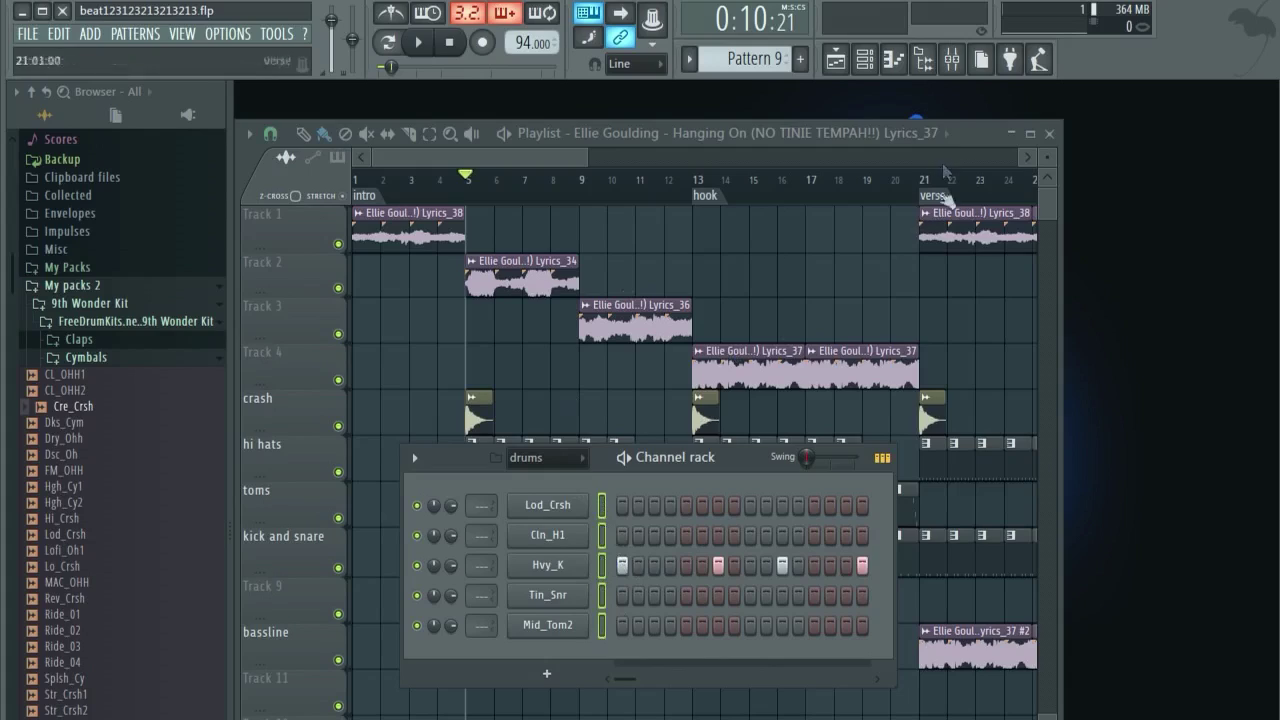
# - Route the selected drum channels to mixer Insert 3
pyautogui.click(963, 59)
pyautogui.click(496, 283)
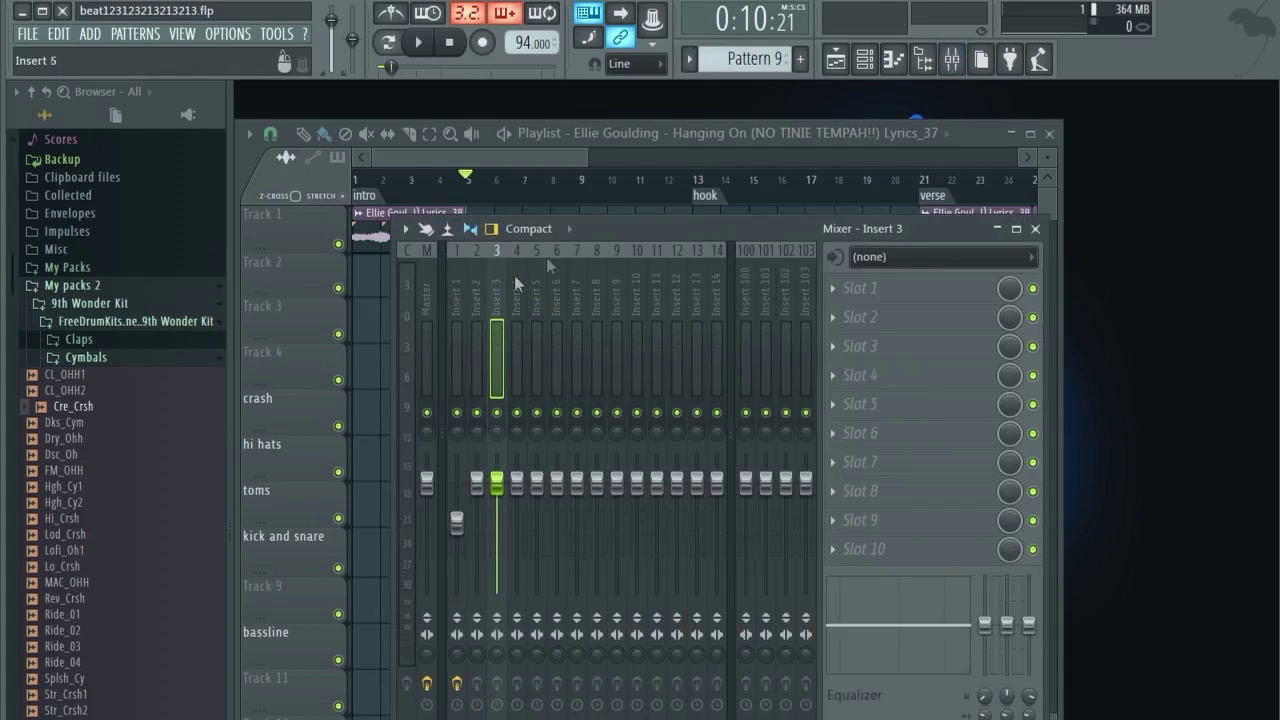
pyautogui.rightClick(494, 291)
pyautogui.moveTo(546, 361)
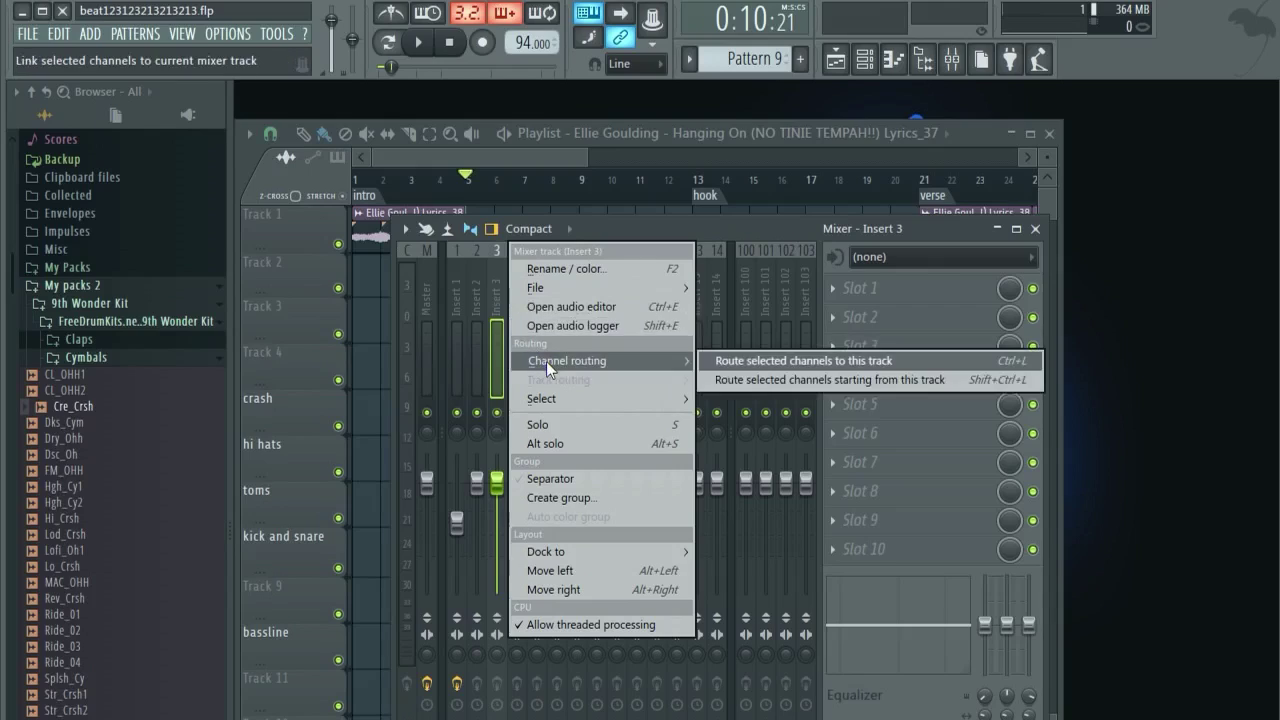
pyautogui.click(758, 361)
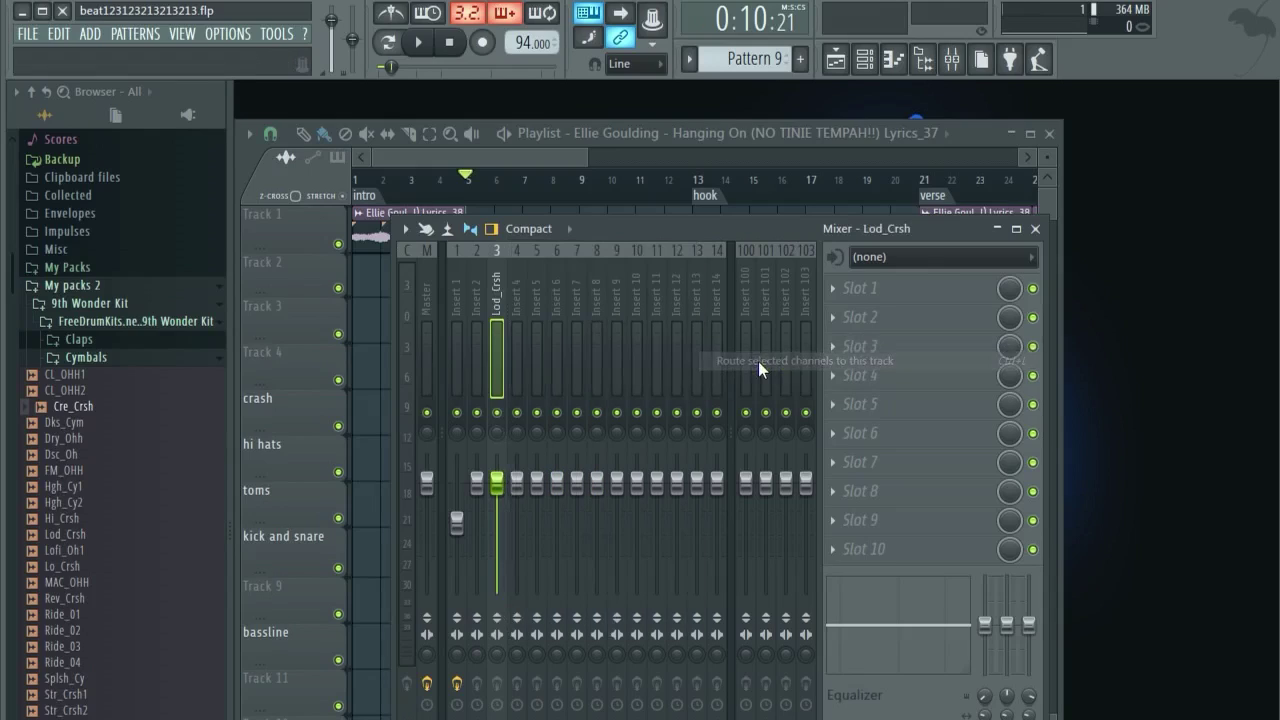
# - Play from around bar 10, soloing Insert 2 and the Lod_Crsh insert alternately
pyautogui.click(634, 181)
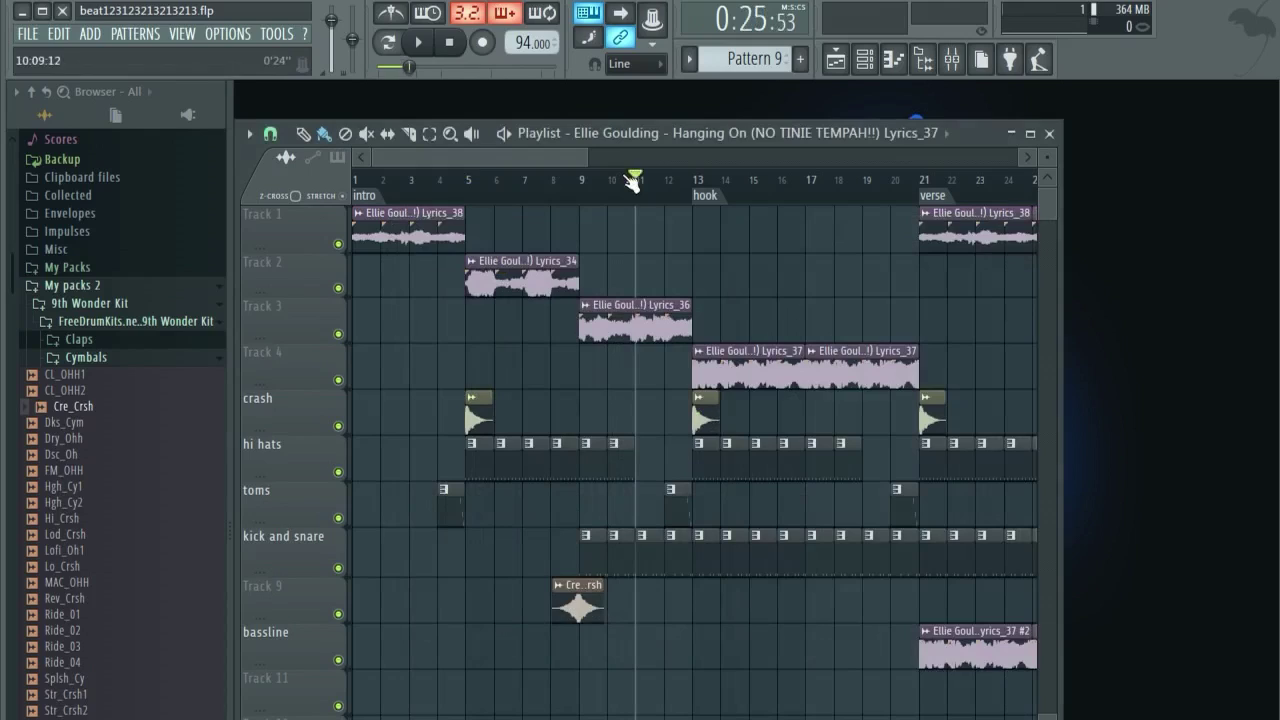
pyautogui.click(951, 59)
pyautogui.press('space')
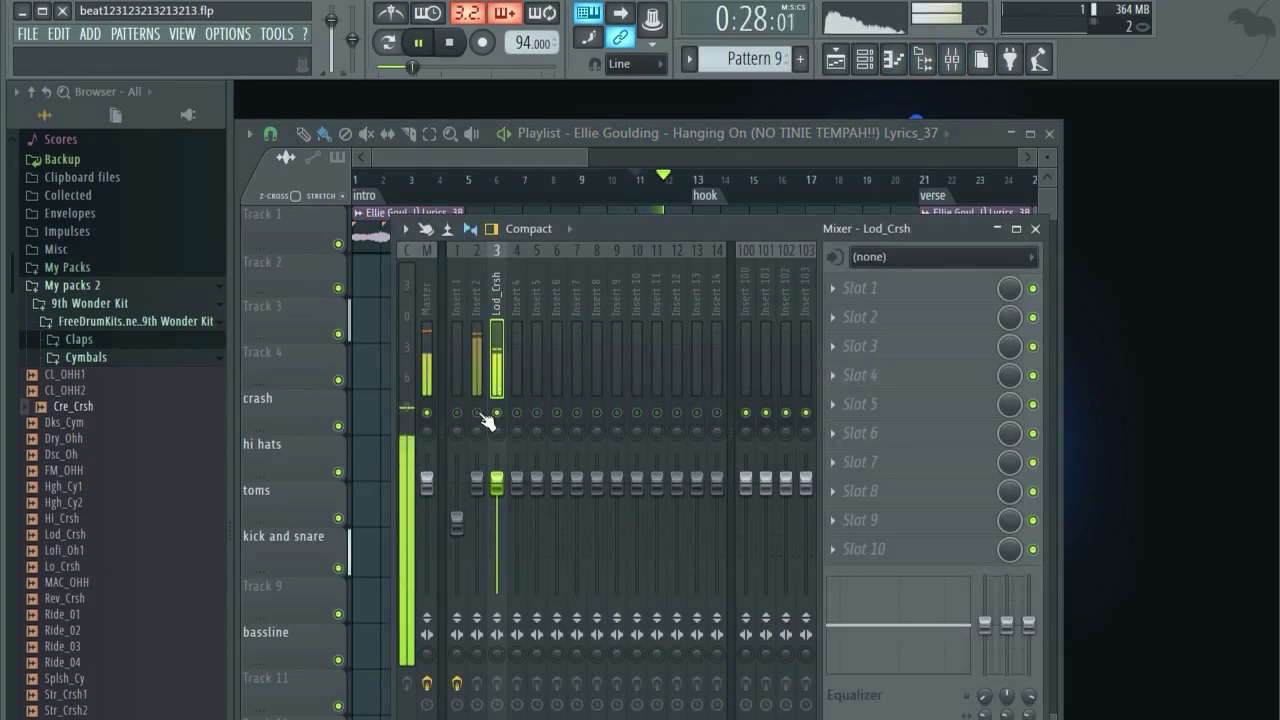
pyautogui.rightClick(478, 413)
pyautogui.rightClick(499, 413)
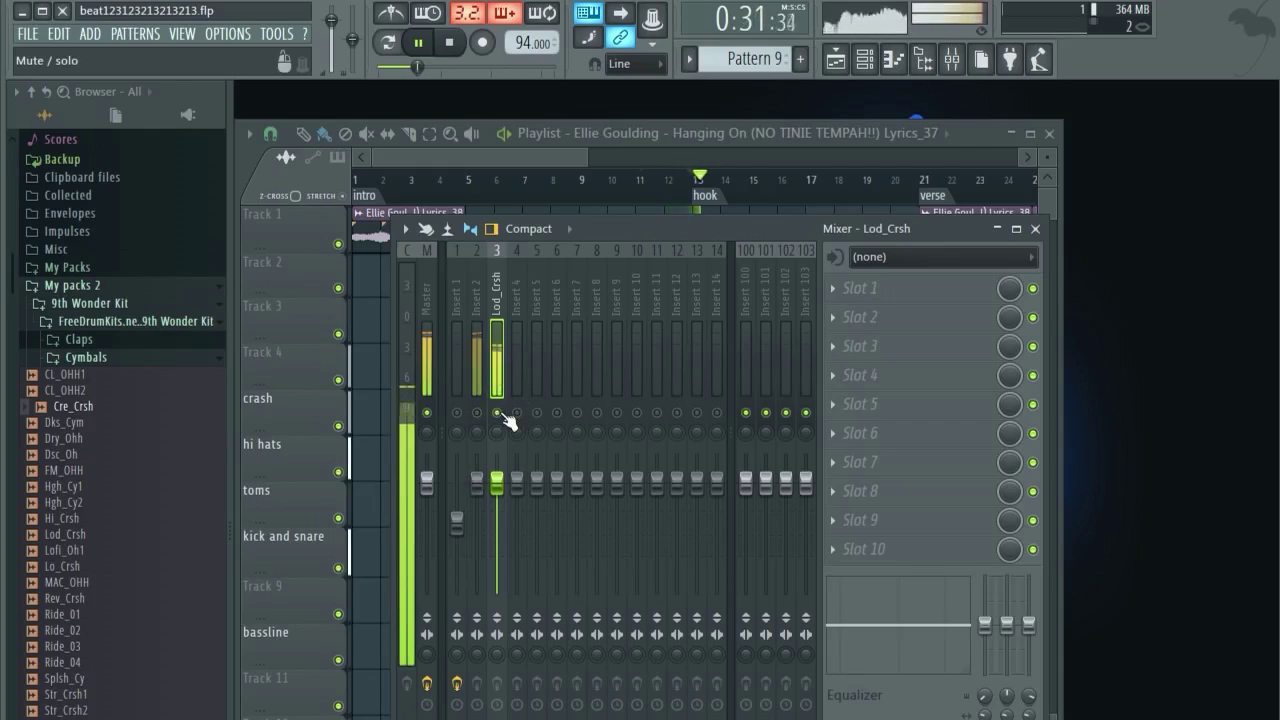
pyautogui.rightClick(478, 413)
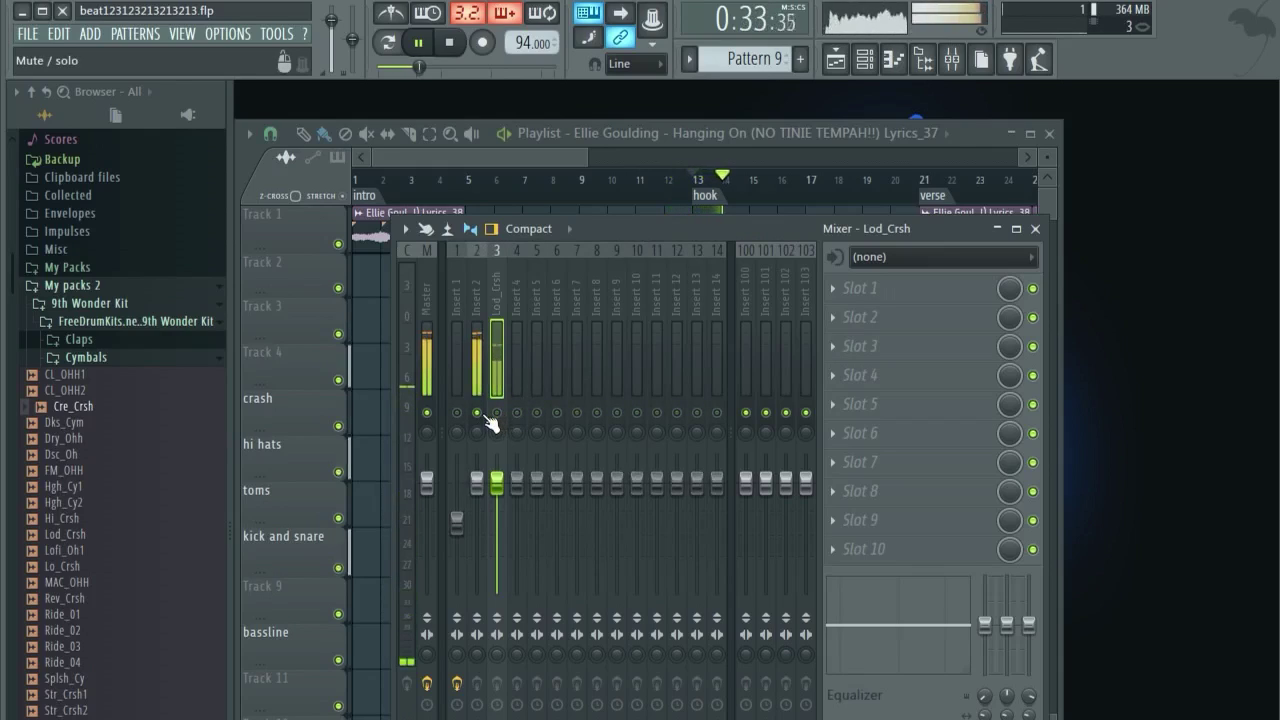
pyautogui.rightClick(499, 413)
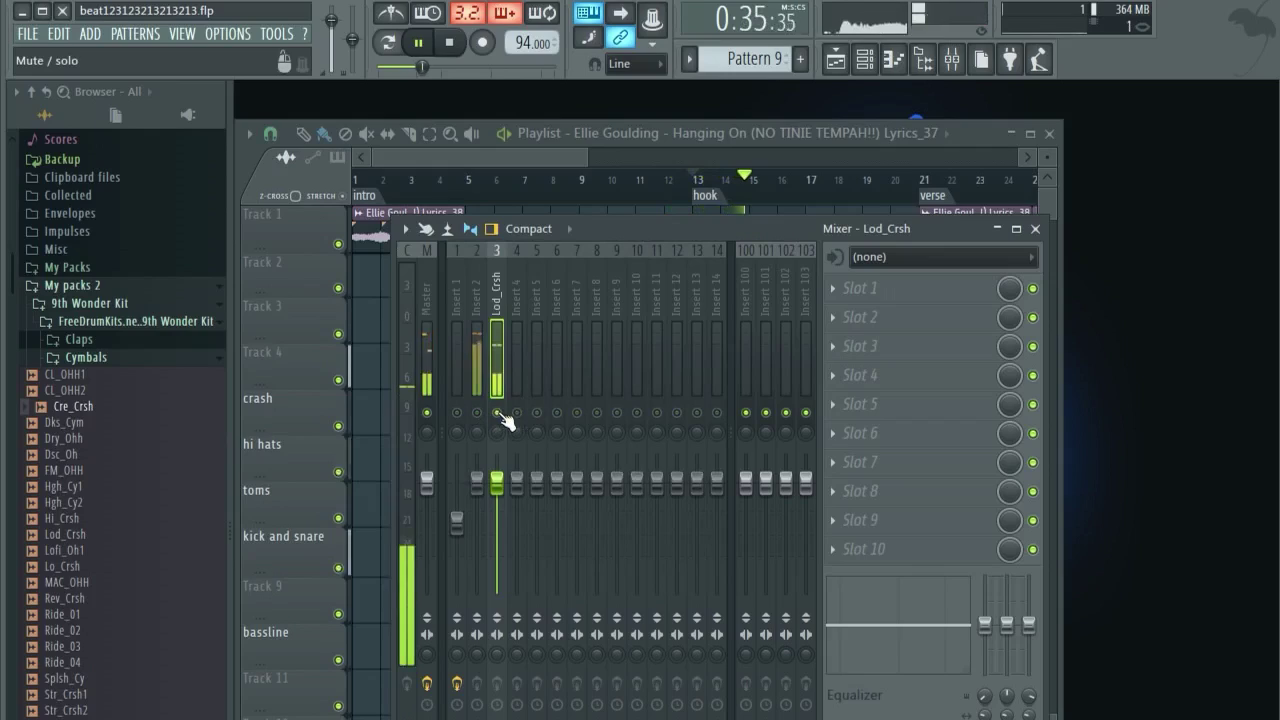
pyautogui.press('space')
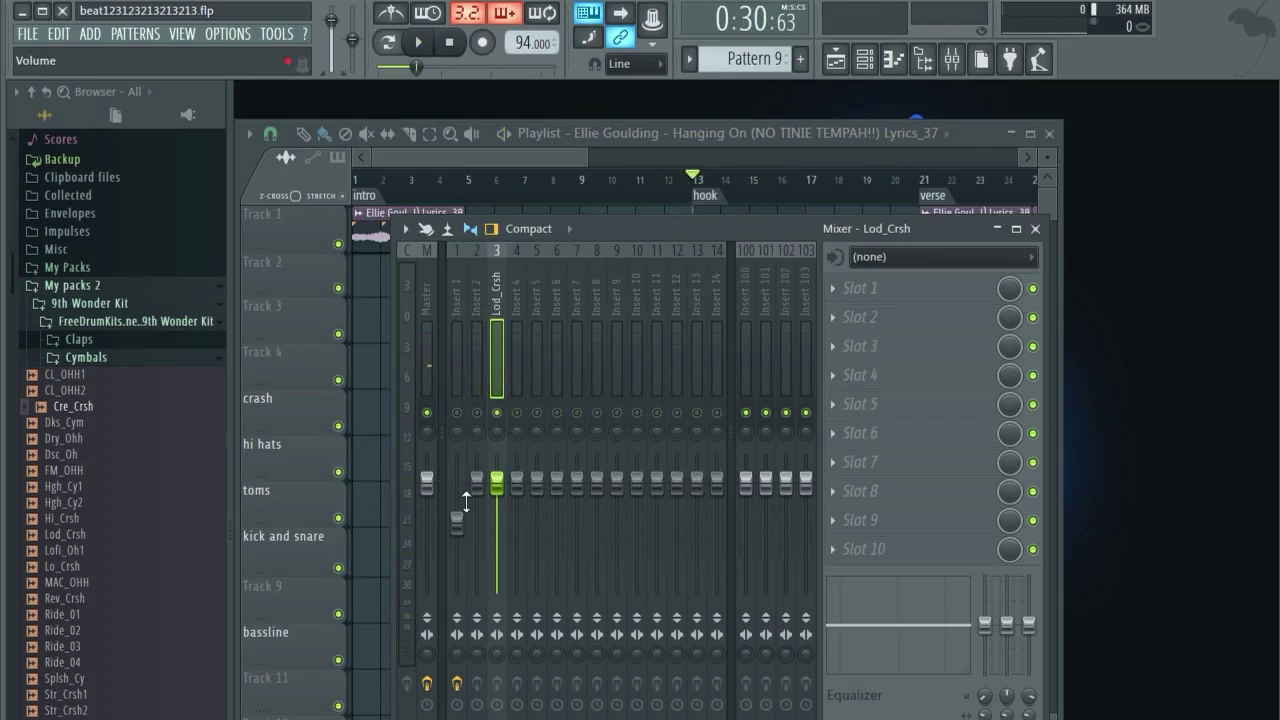
# - Play the song briefly again, then bring up Insert 2's options menu
pyautogui.press('space')
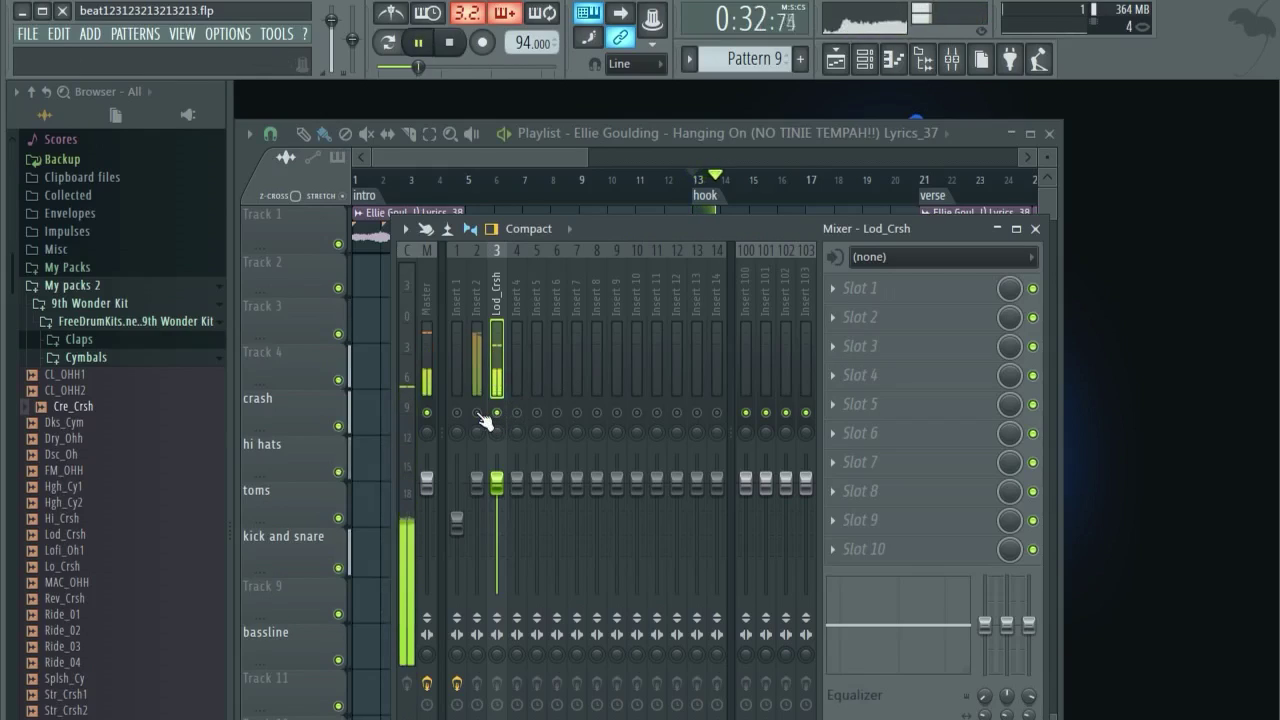
pyautogui.press('space')
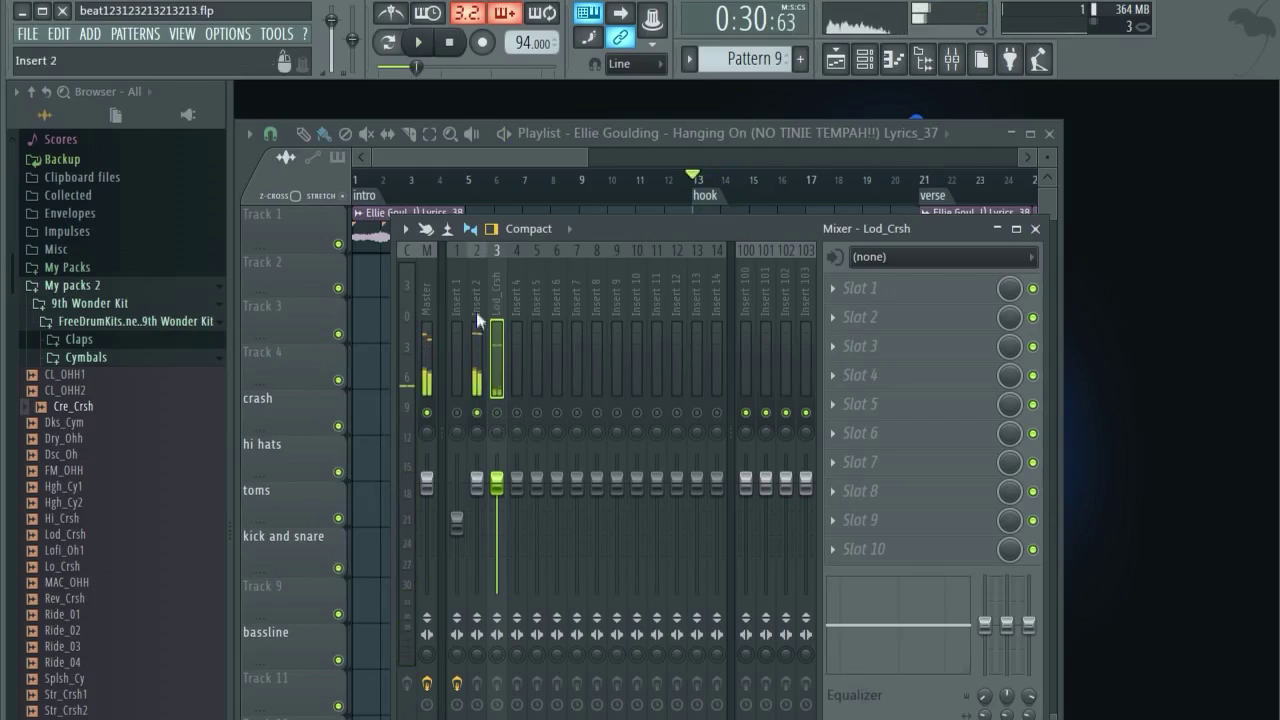
pyautogui.rightClick(476, 322)
# - Rename mixer Inserts 2, 3 and 1 to sample, drums and bassline
pyautogui.click(524, 268)
pyautogui.write('sam')
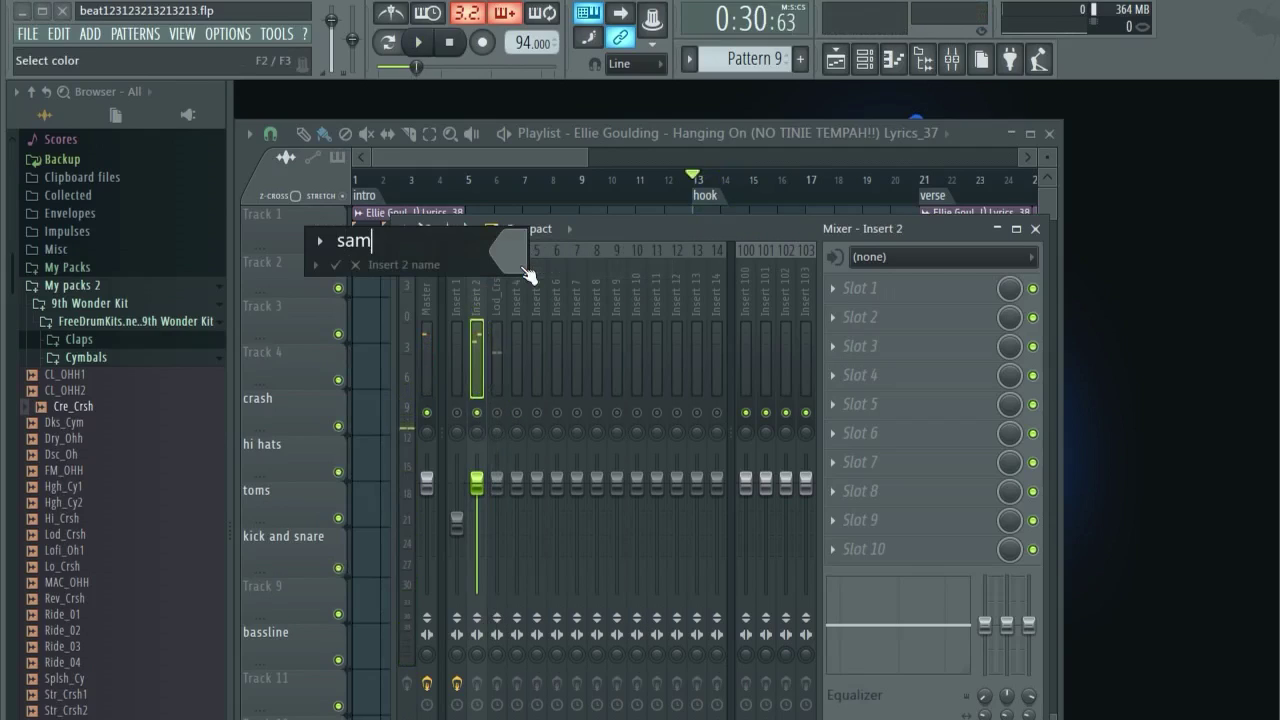
pyautogui.write('ple')
pyautogui.press('Return')
pyautogui.rightClick(498, 265)
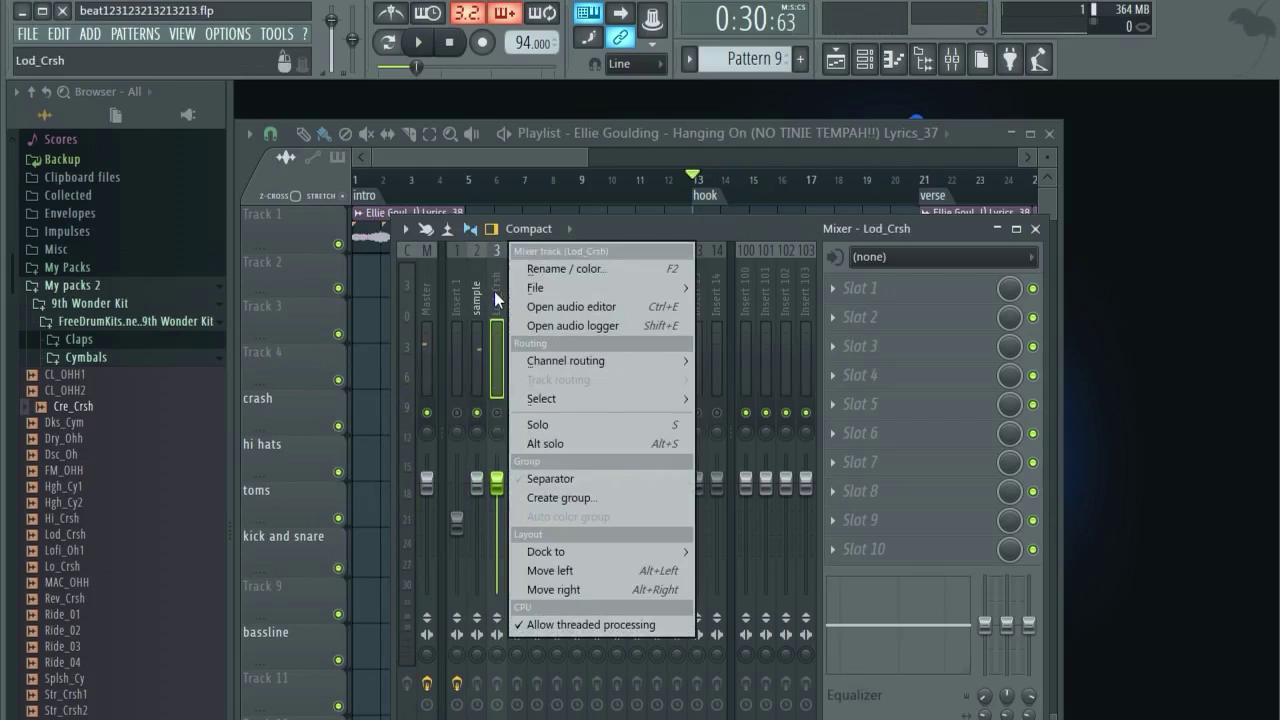
pyautogui.click(546, 269)
pyautogui.write('drums')
pyautogui.press('Return')
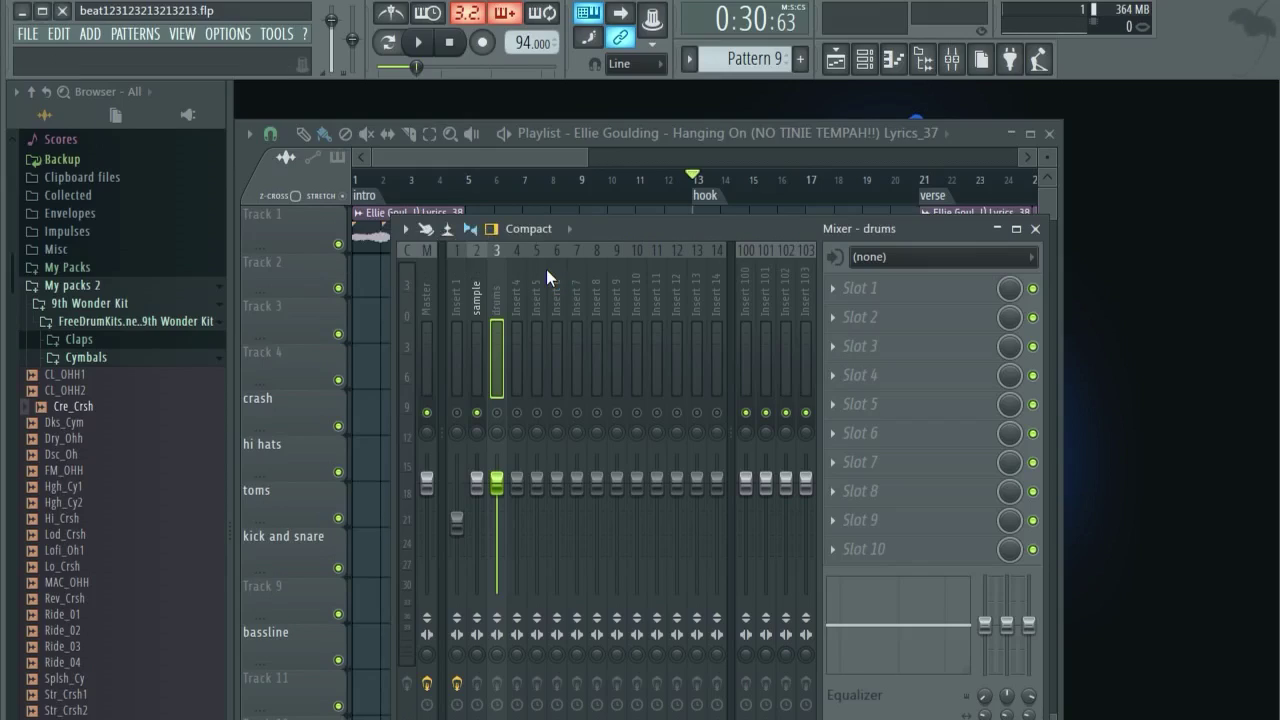
pyautogui.rightClick(456, 287)
pyautogui.click(492, 266)
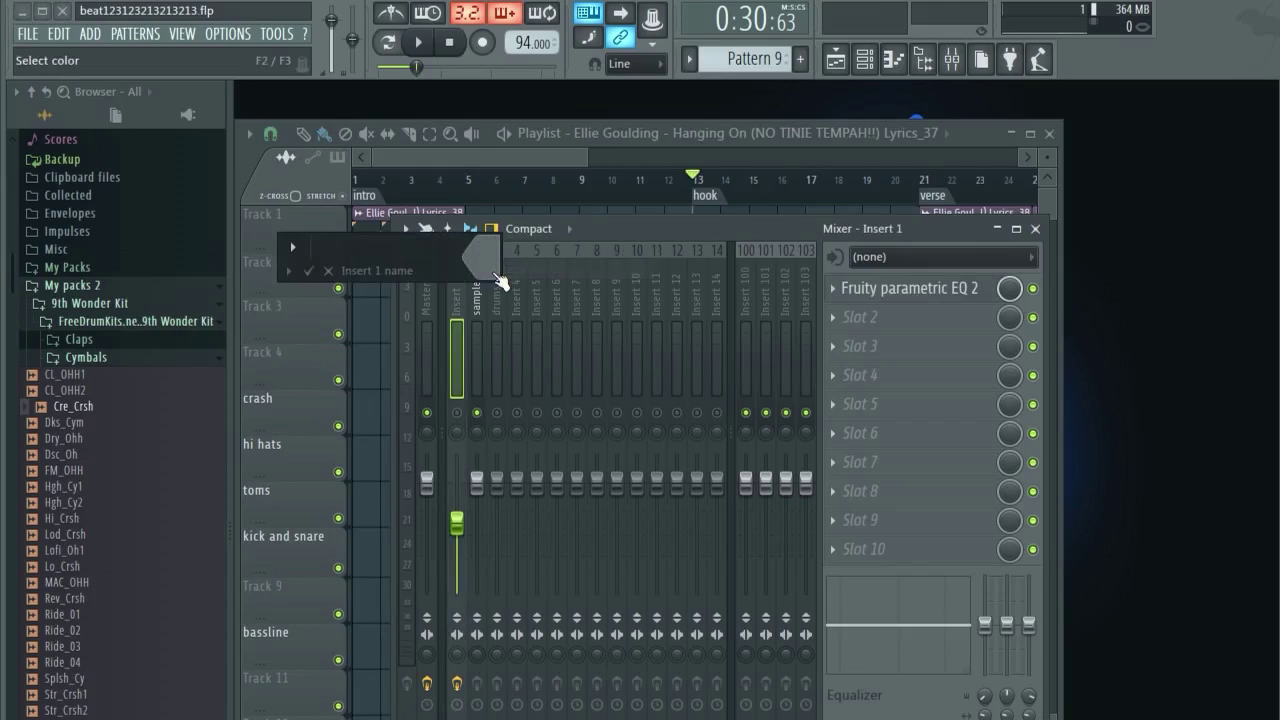
pyautogui.write('bassline')
pyautogui.press('Return')
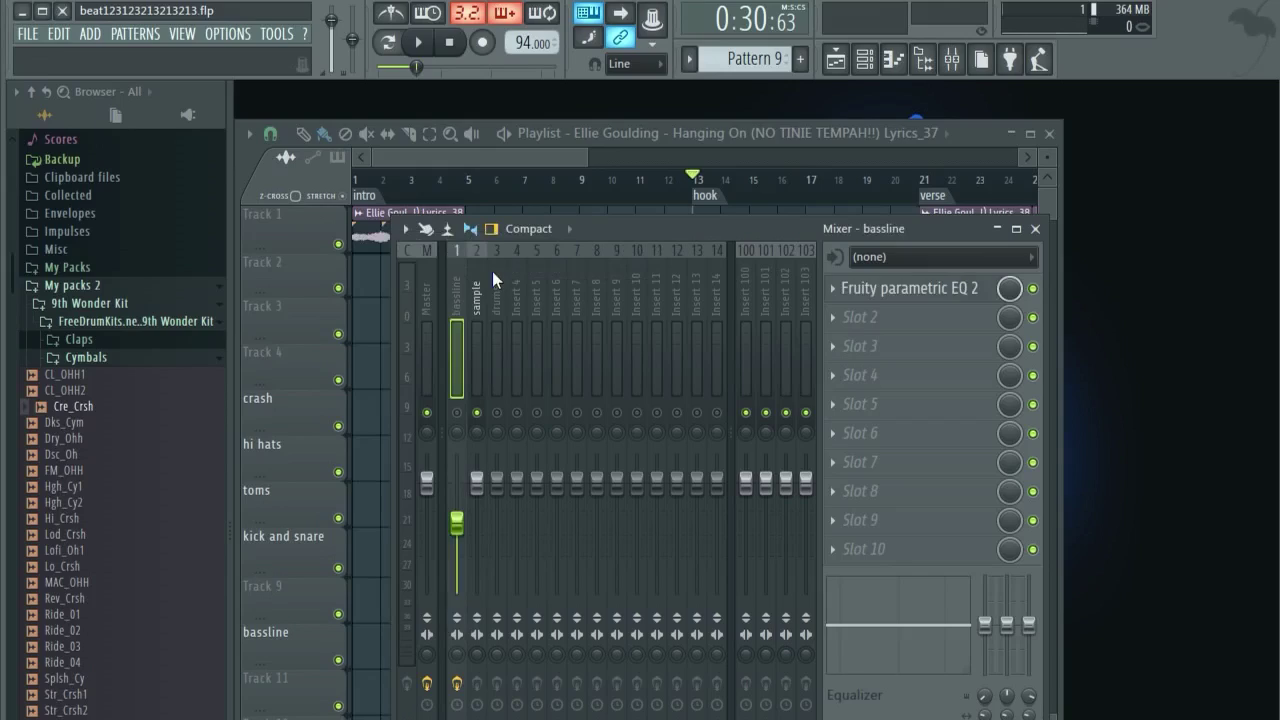
# - Listen to the mix and lower the sample insert's fader to 77%
pyautogui.click(492, 271)
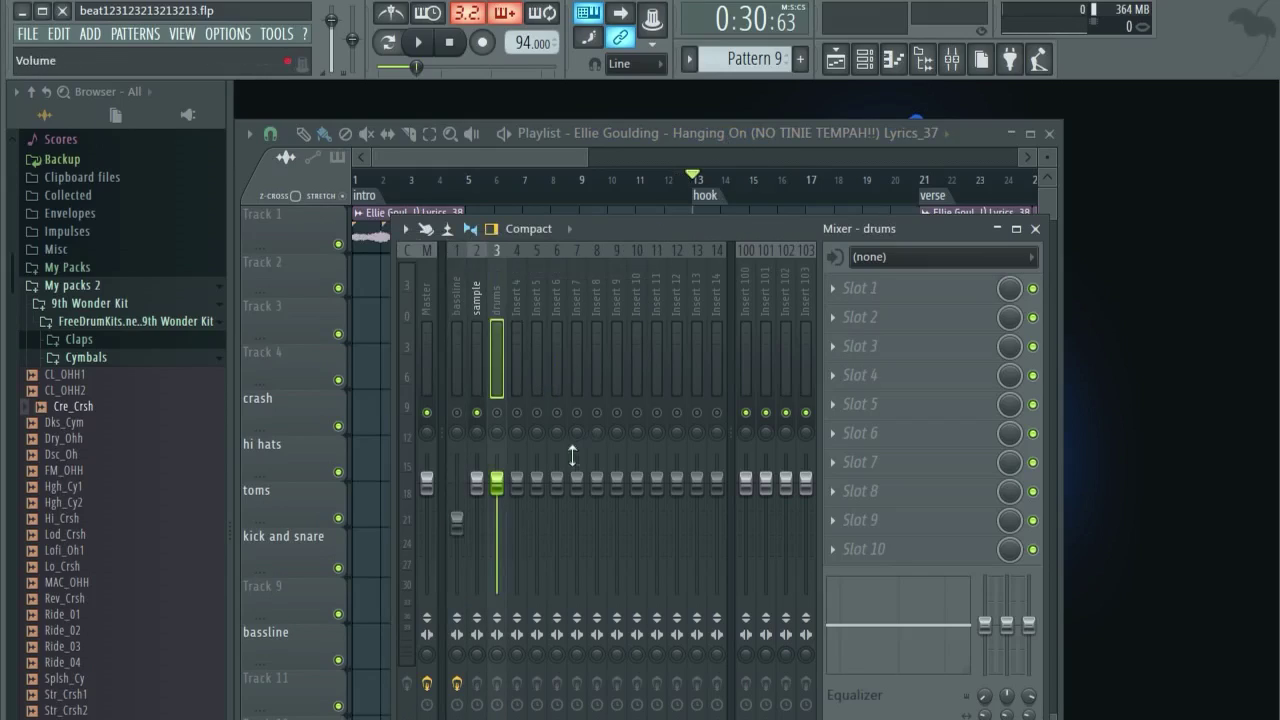
pyautogui.click(479, 482)
pyautogui.press('space')
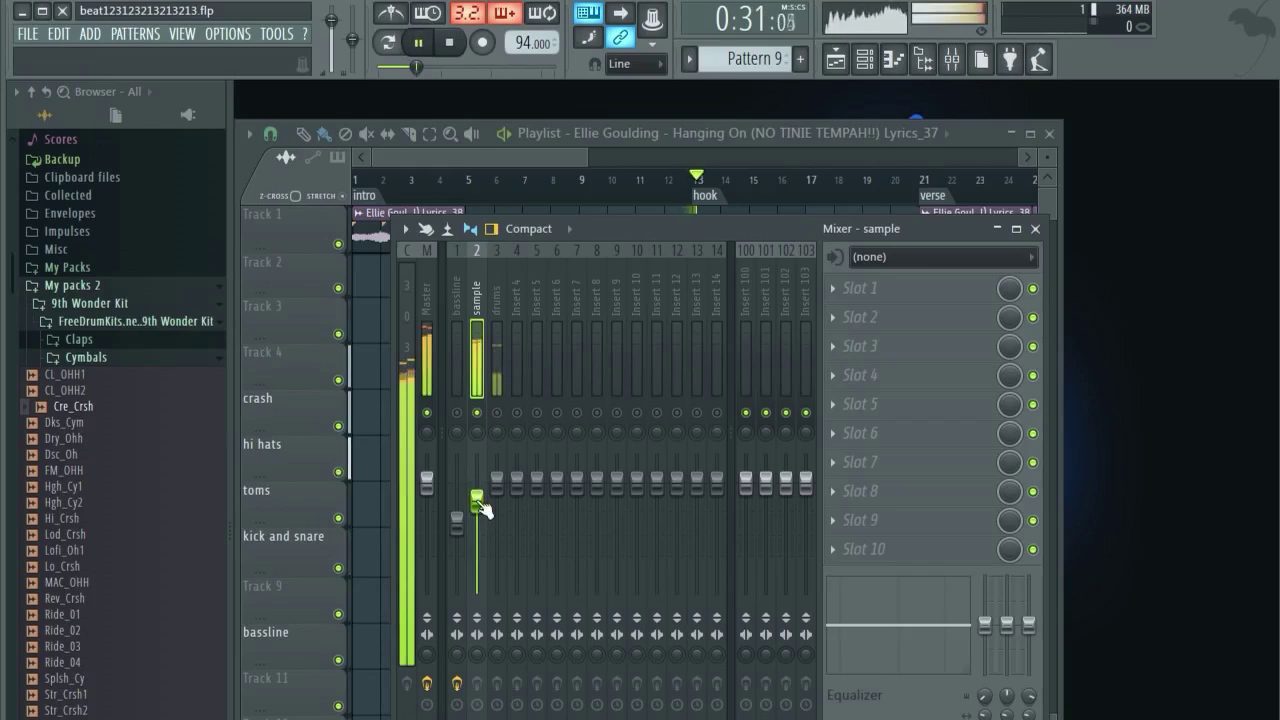
pyautogui.scroll(-1, 483, 509)
pyautogui.press('space')
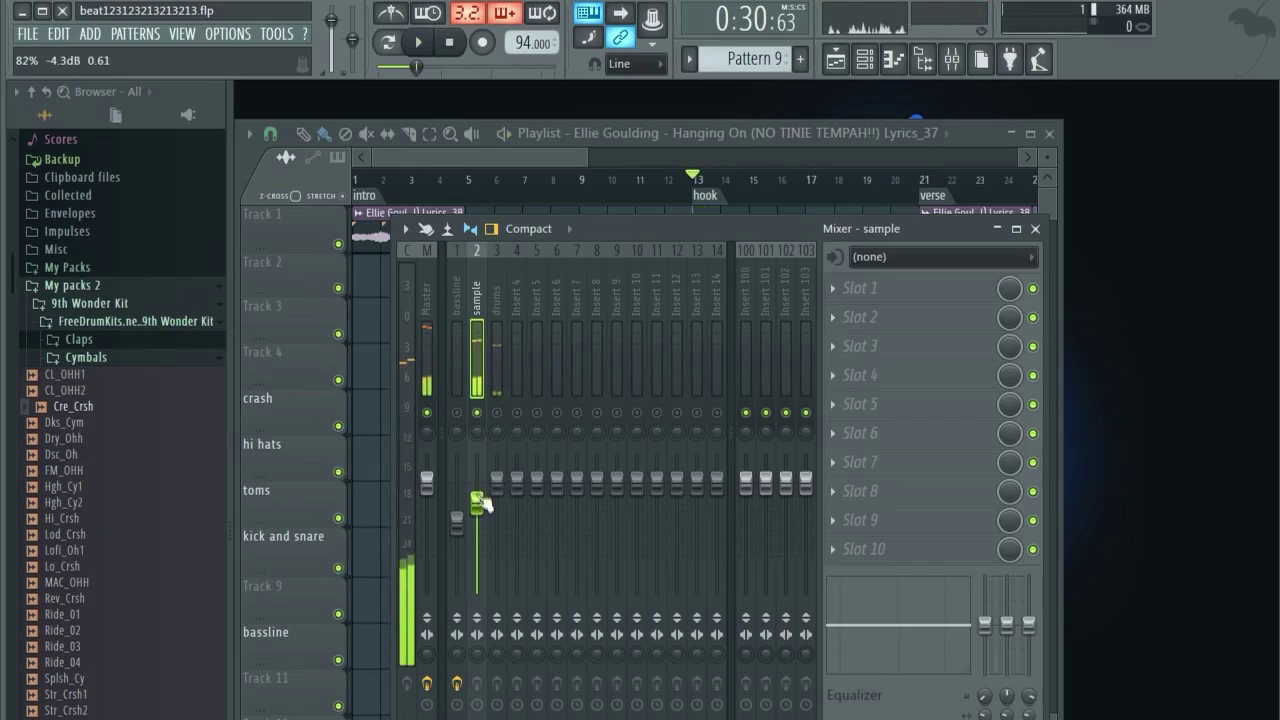
pyautogui.moveTo(483, 510); pyautogui.dragTo(483, 520)
pyautogui.click(498, 269)
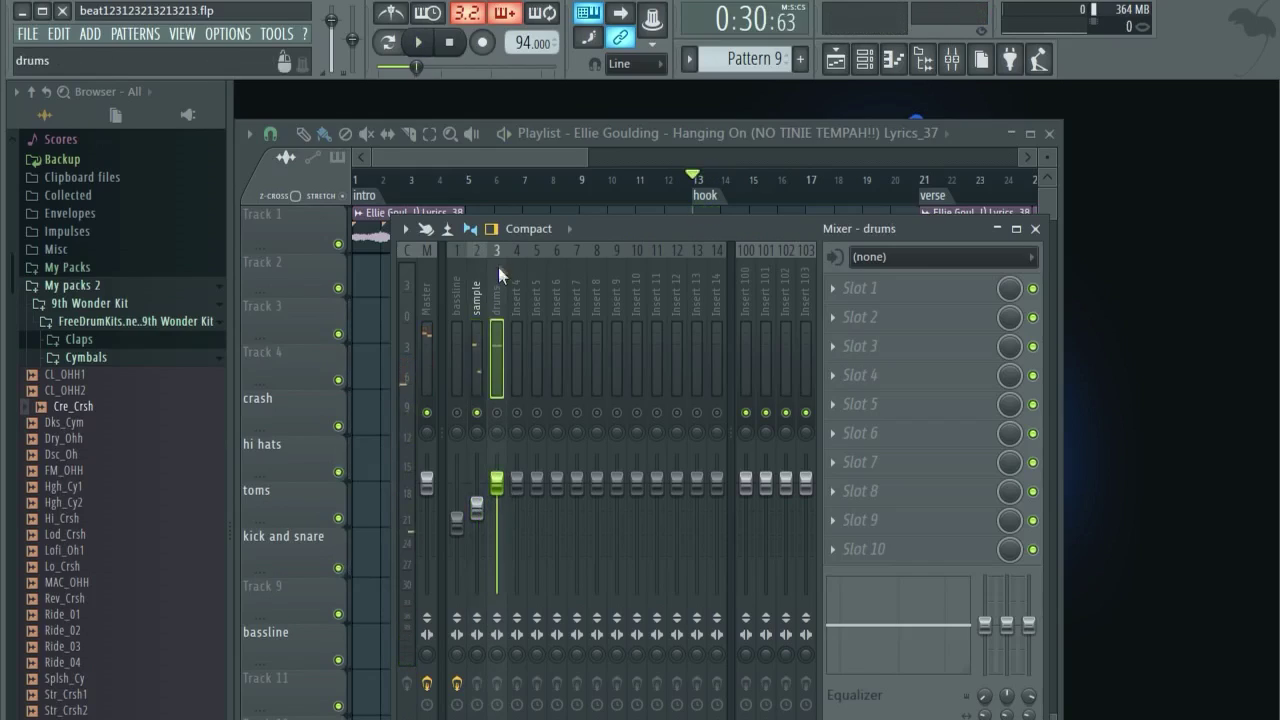
# - Add a Fruity Compressor to the drums insert's first slot with 5.9 dB gain and audition it
pyautogui.click(884, 303)
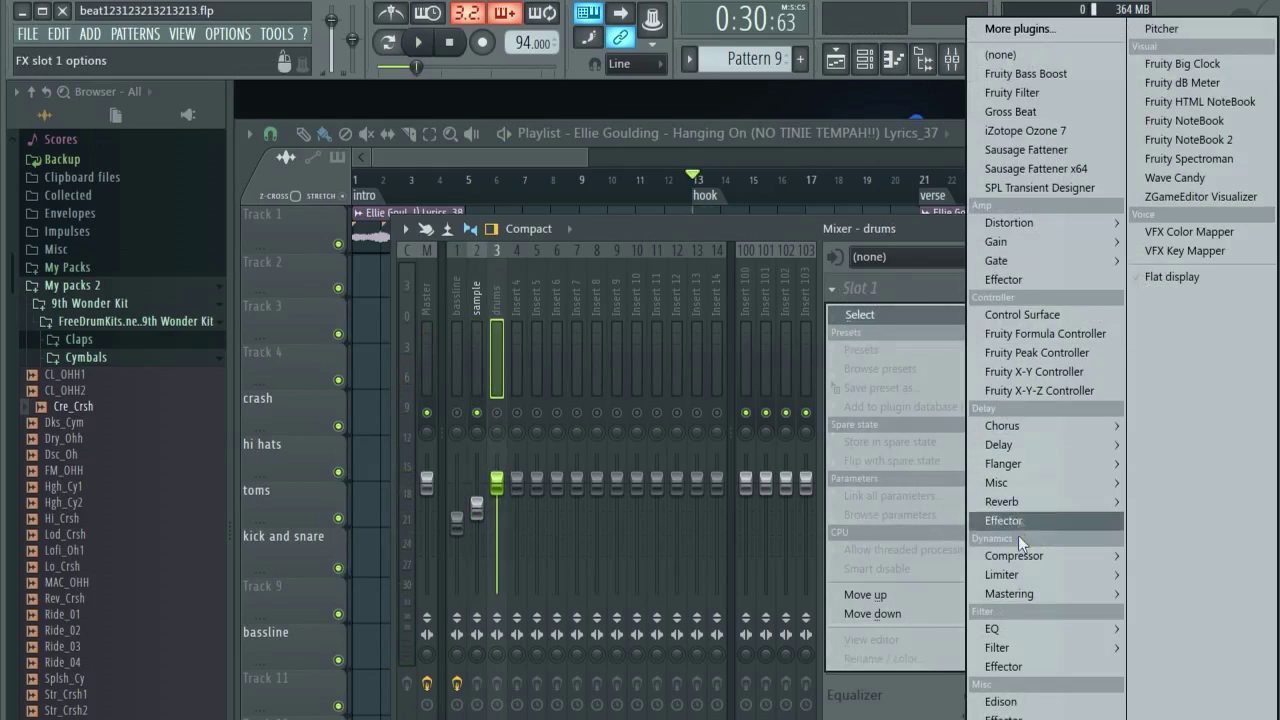
pyautogui.moveTo(1020, 557)
pyautogui.click(1142, 555)
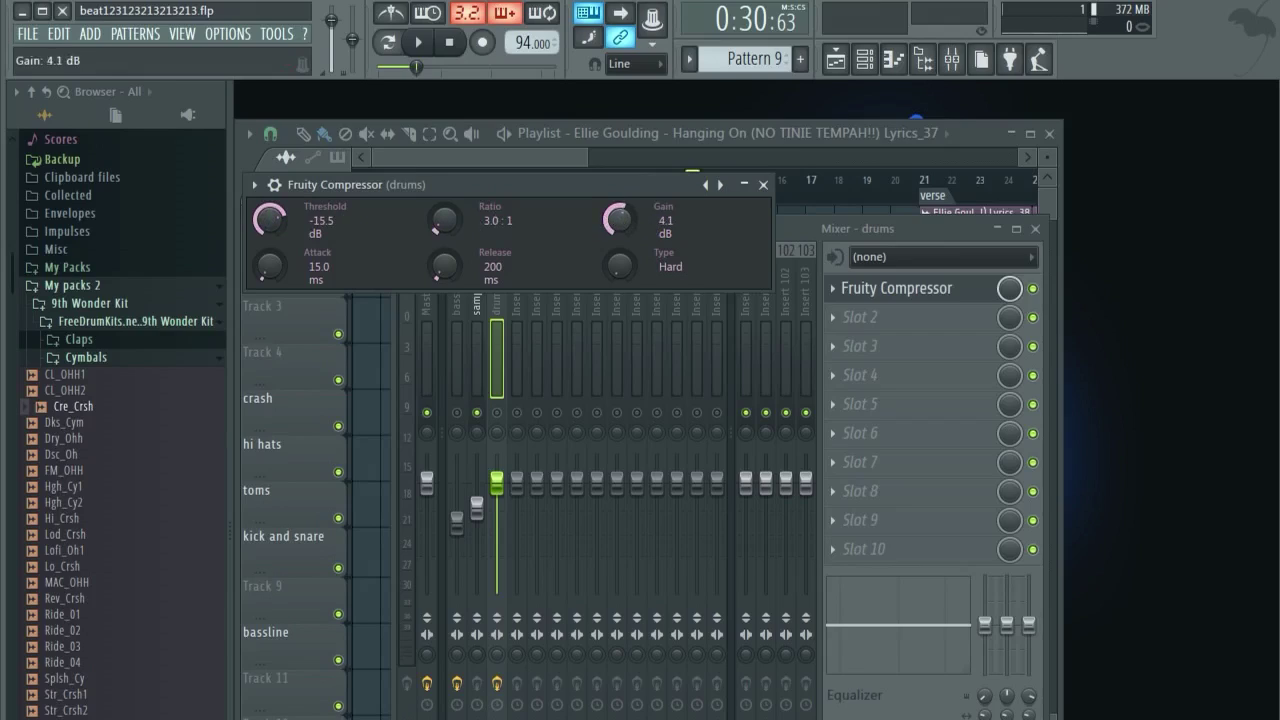
pyautogui.press('space')
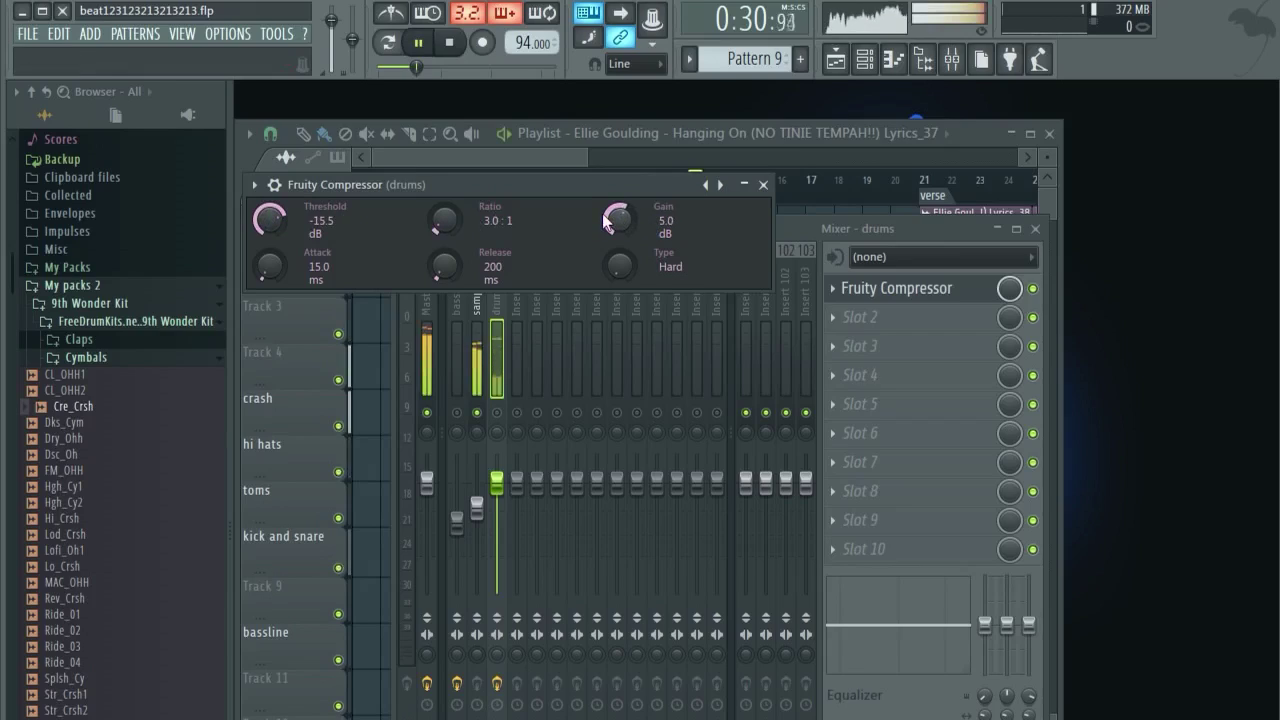
pyautogui.click(500, 395)
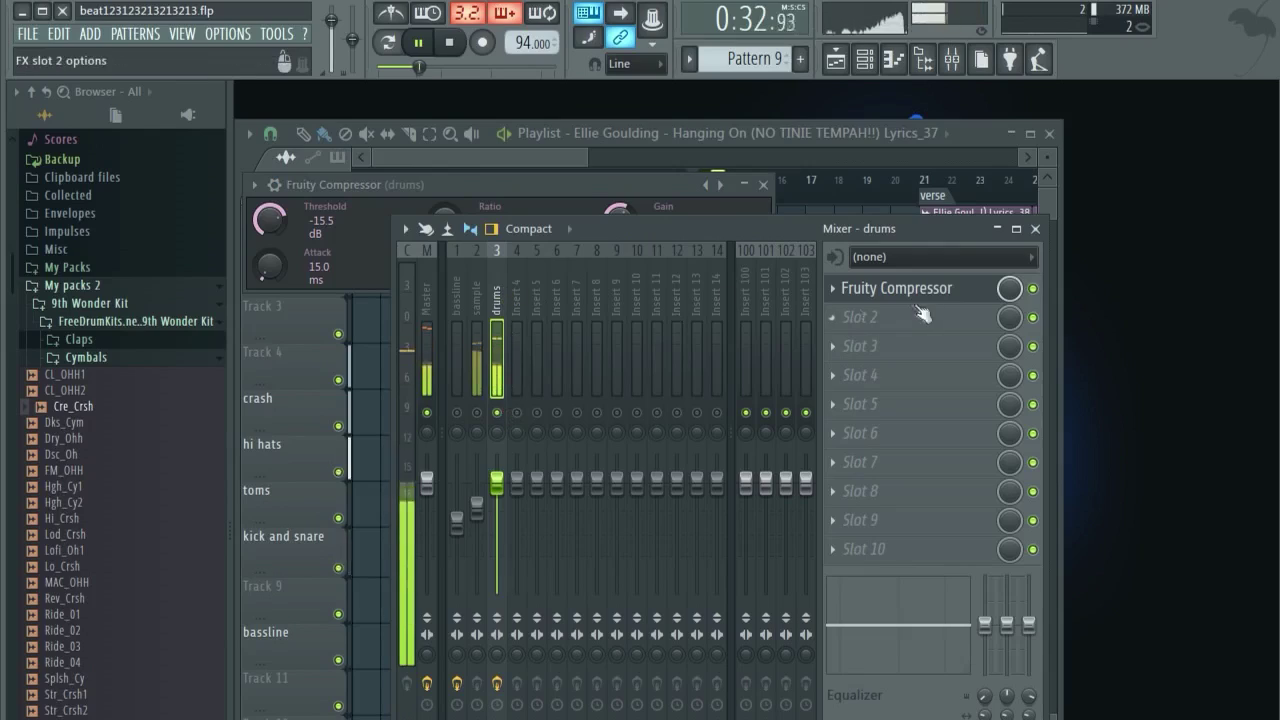
pyautogui.click(893, 288)
# - Unsolo the drums and play the full mix with the Playlist in front
pyautogui.press('space')
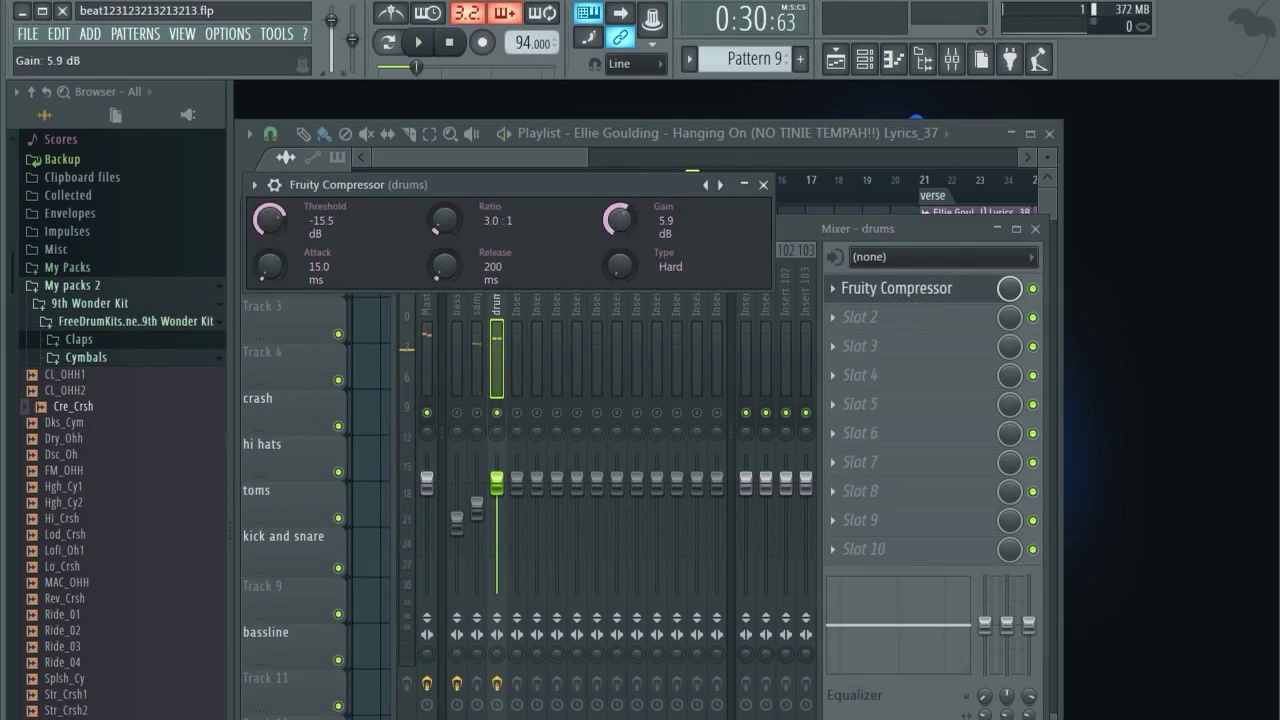
pyautogui.press('space')
pyautogui.click(497, 418)
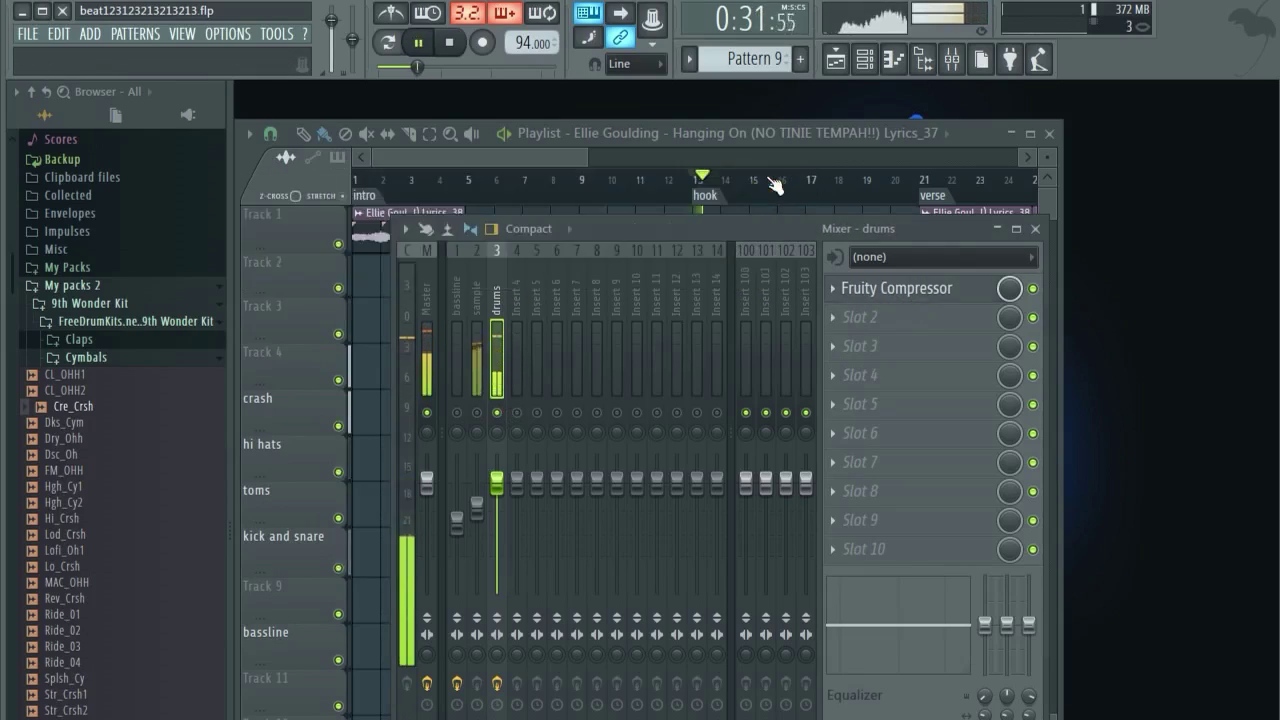
pyautogui.press('space')
pyautogui.rightClick(497, 418)
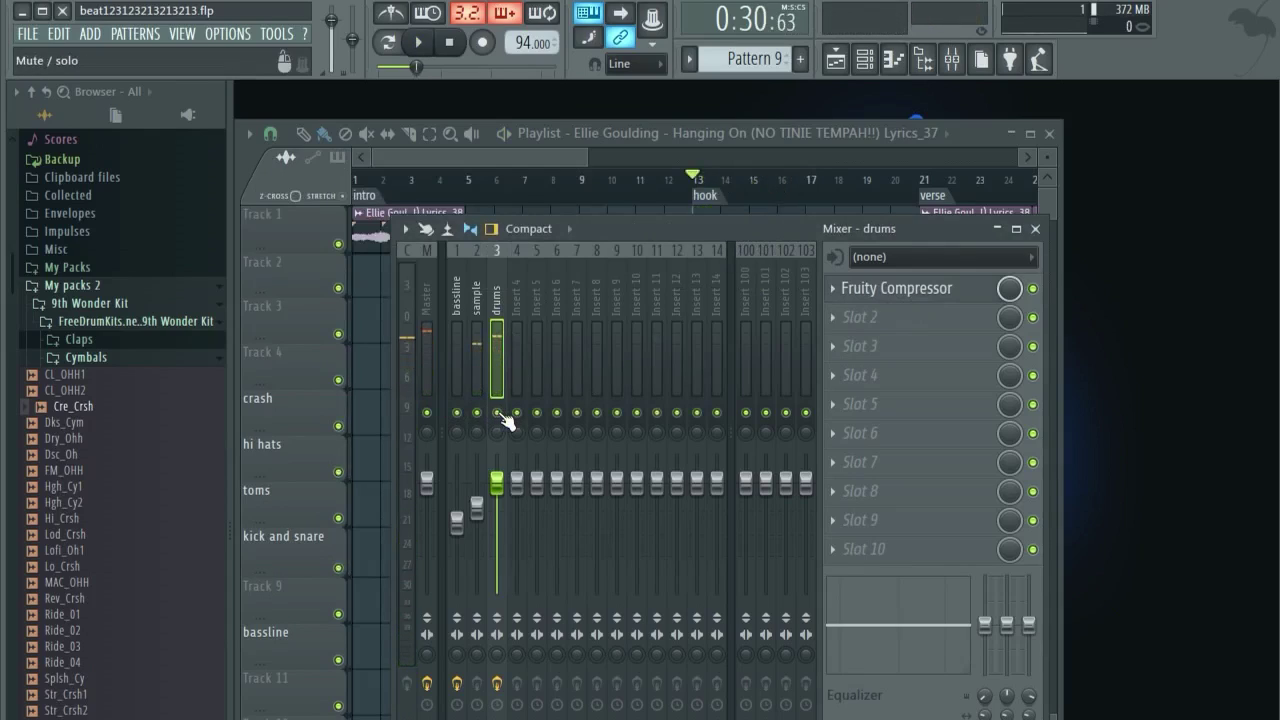
pyautogui.press('space')
pyautogui.click(542, 157)
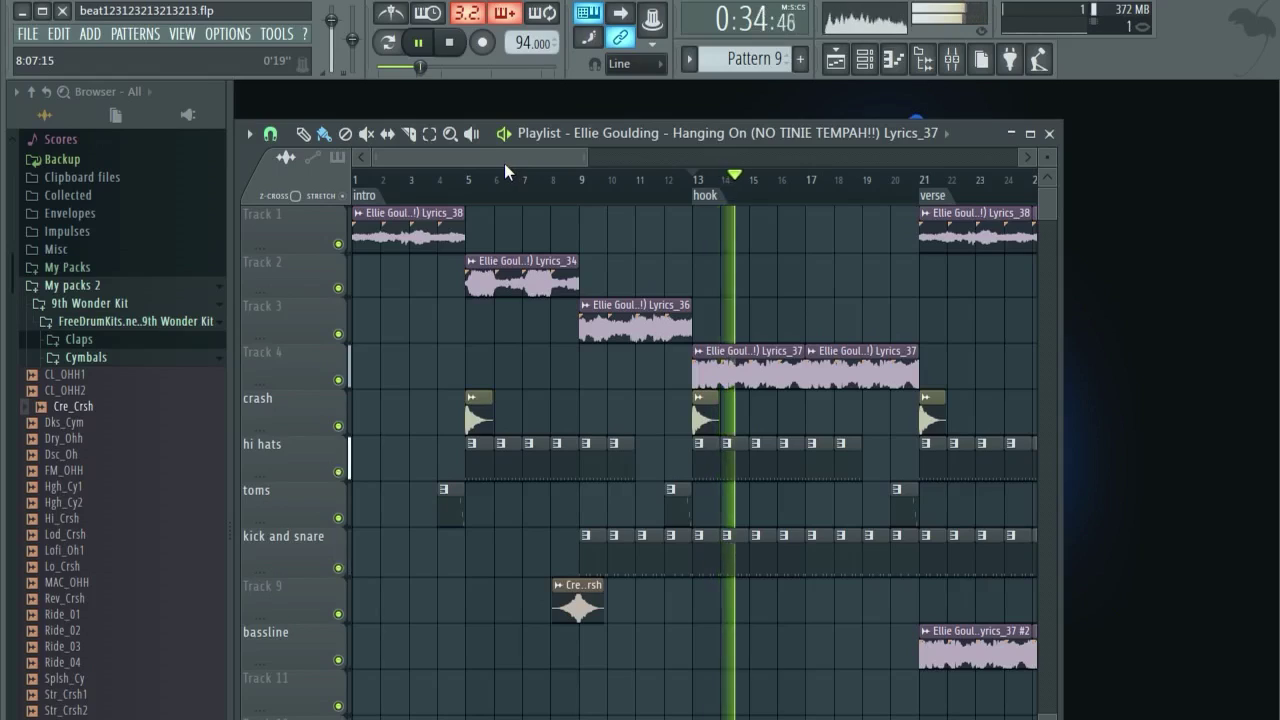
# - Turn the Lod_Crsh crash sample down to 62% volume and listen to it
pyautogui.press('space')
pyautogui.doubleClick(474, 412)
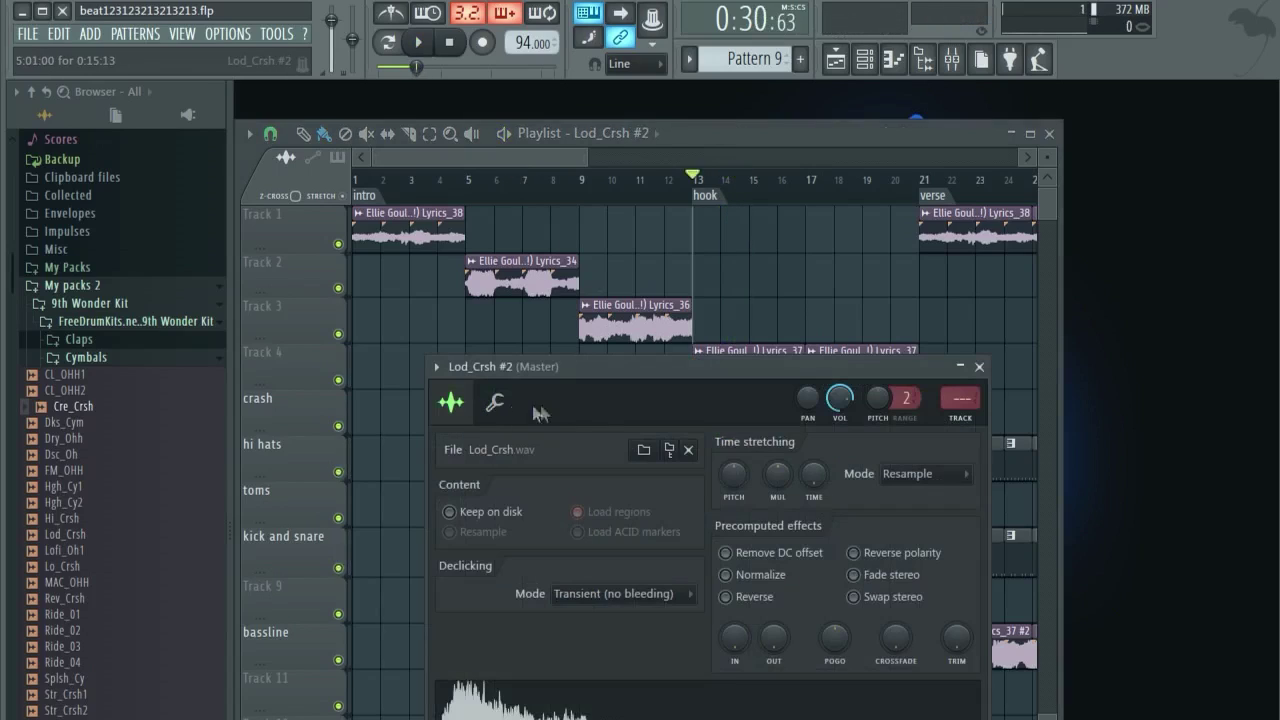
pyautogui.click(478, 415)
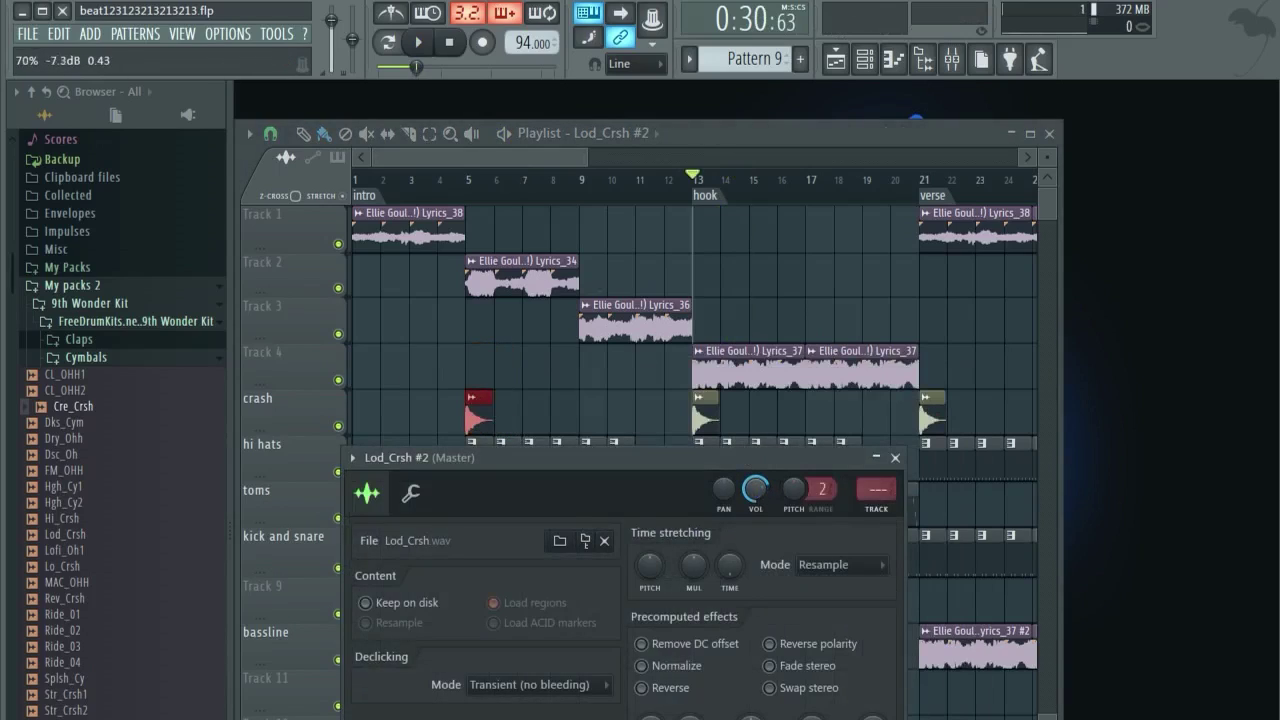
pyautogui.press('space')
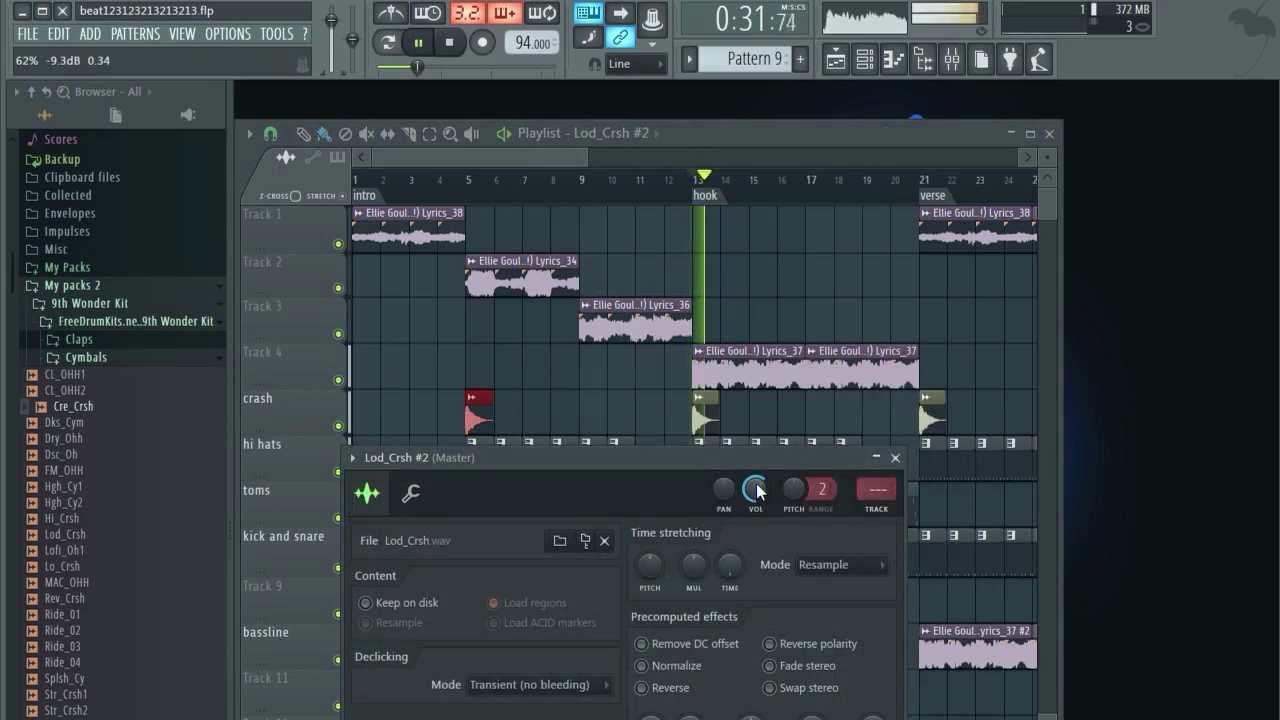
pyautogui.press('space')
pyautogui.click(566, 160)
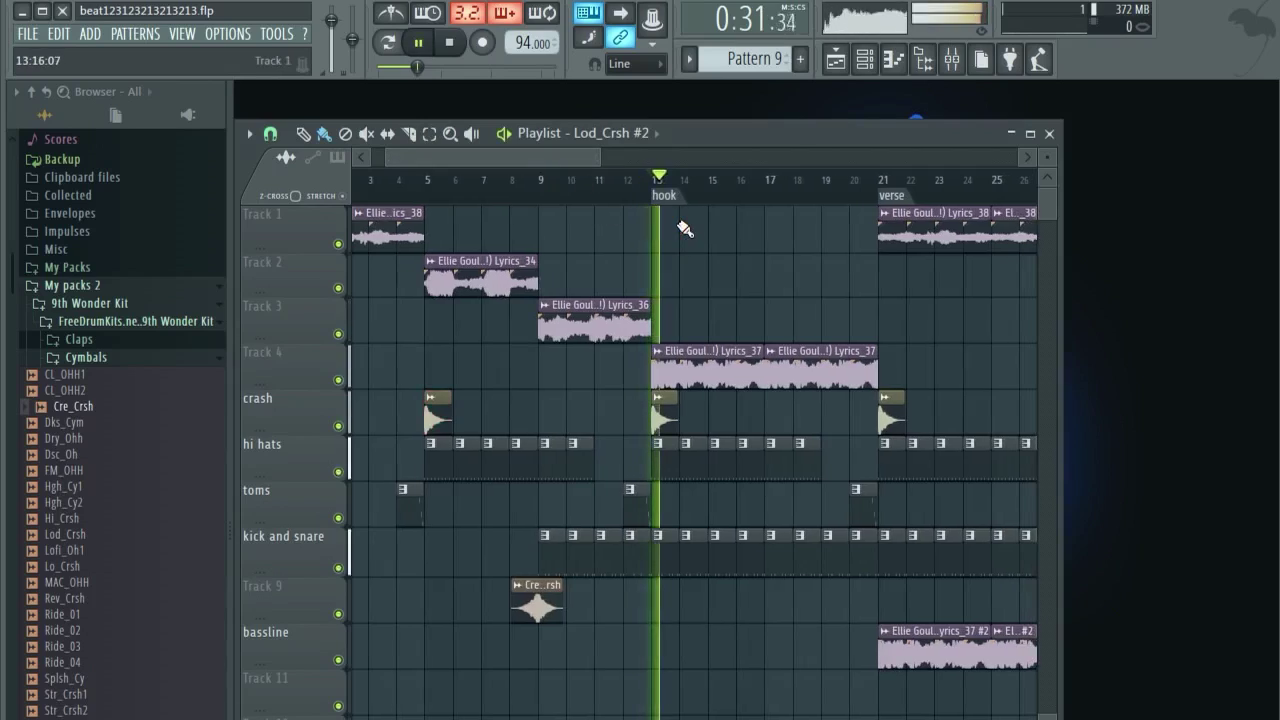
# - Select the Cre_Crsh clip on Track 9 and play from bar 8
pyautogui.click(511, 178)
pyautogui.moveTo(625, 628); pyautogui.dragTo(514, 580)
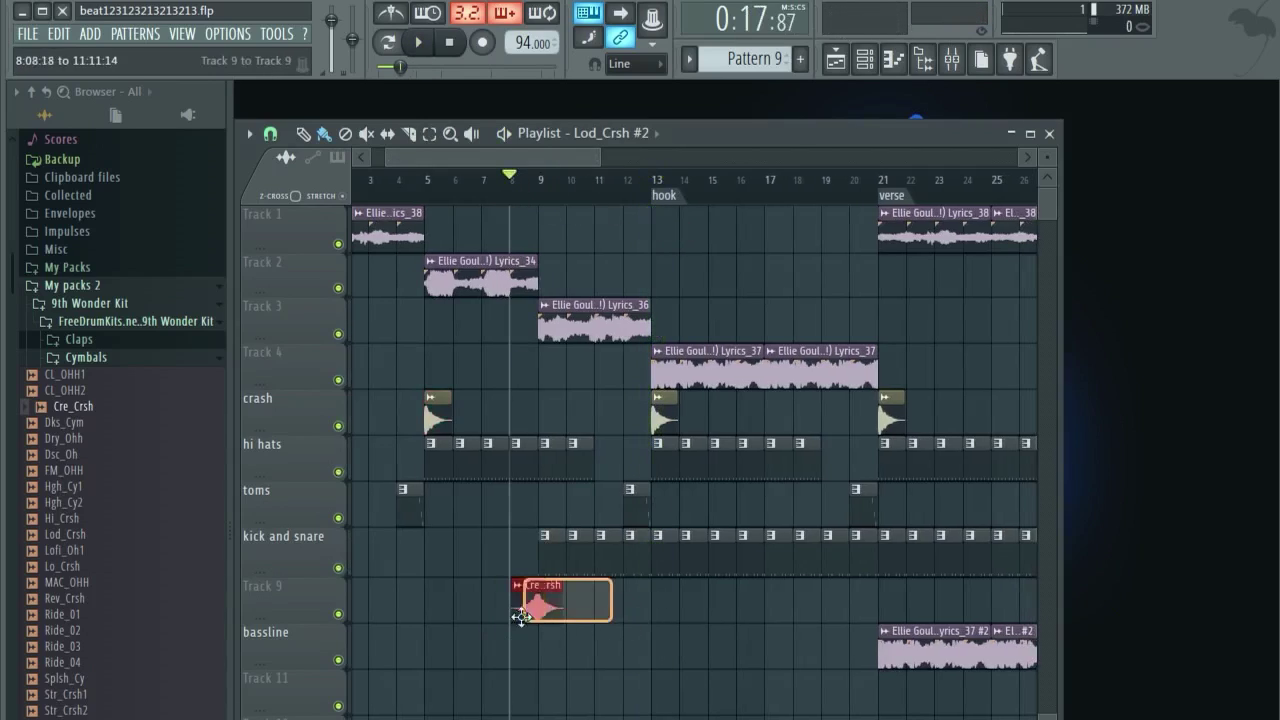
pyautogui.scroll(3, 537, 626)
pyautogui.press('space')
# - Lower the Track 9 Cre_Crsh crash to about 66% and zoom the playlist out to the full arrangement
pyautogui.doubleClick(498, 600)
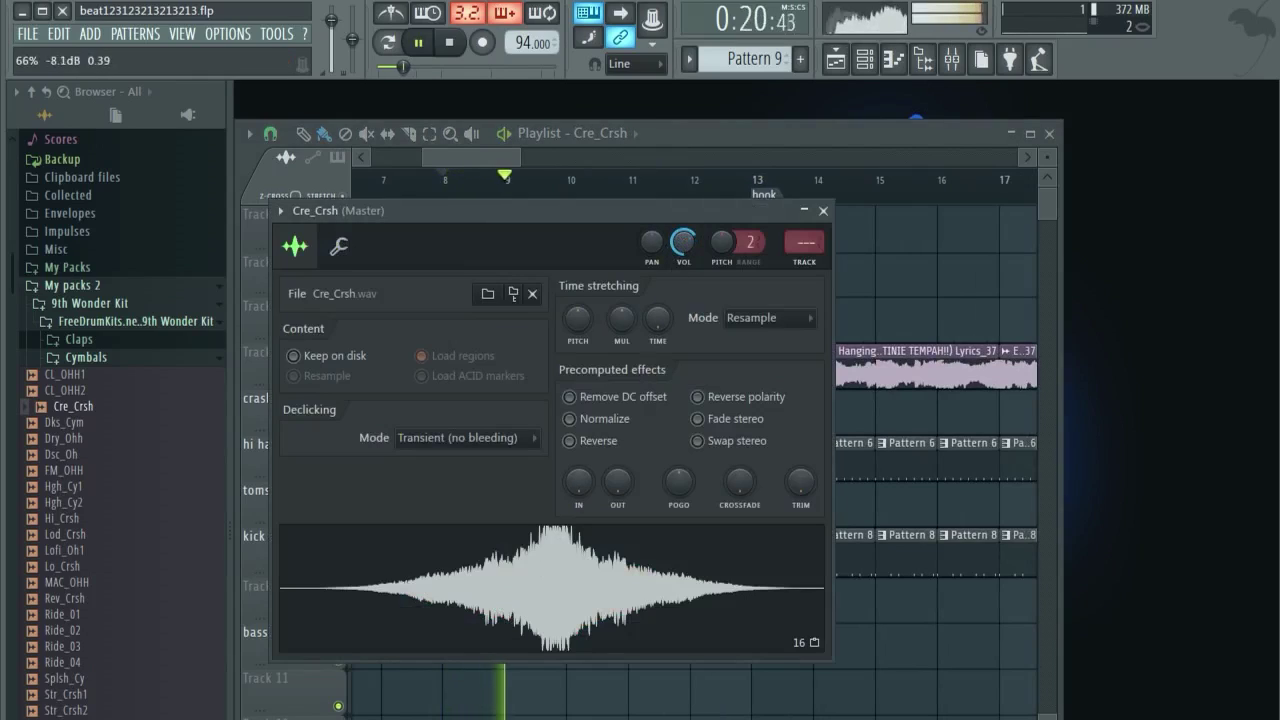
pyautogui.press('space')
pyautogui.press('space')
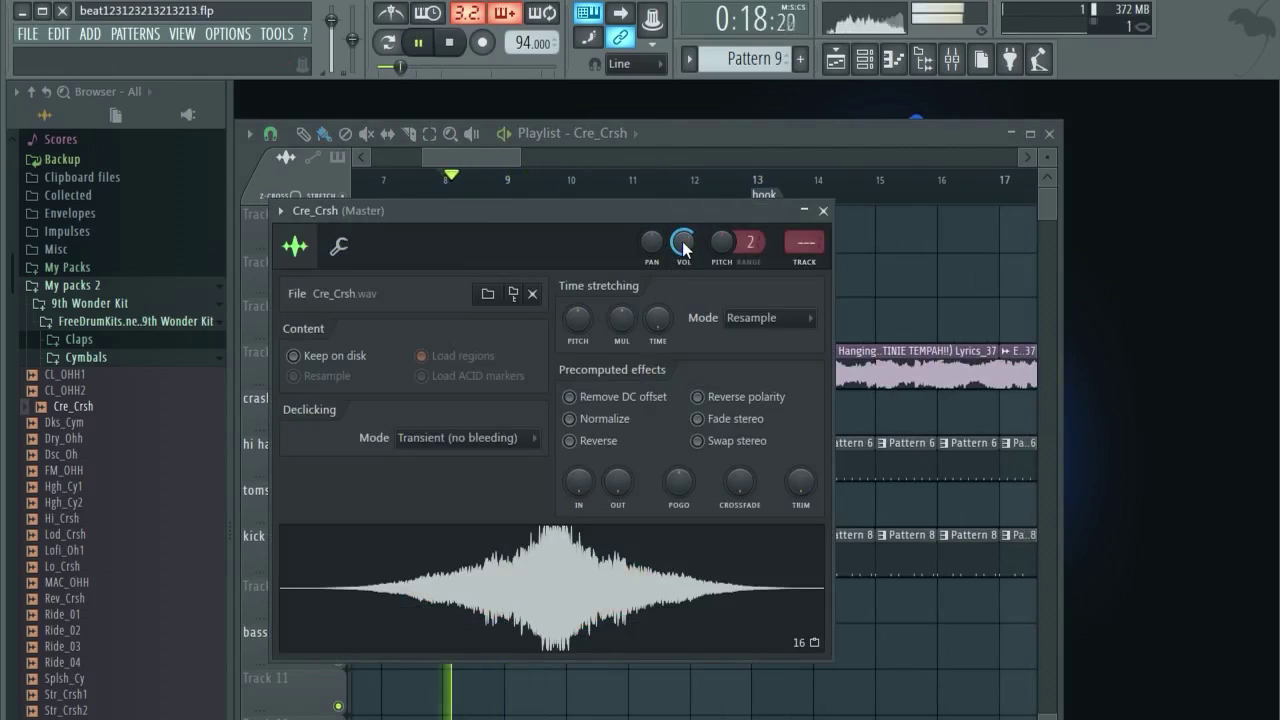
pyautogui.click(470, 151)
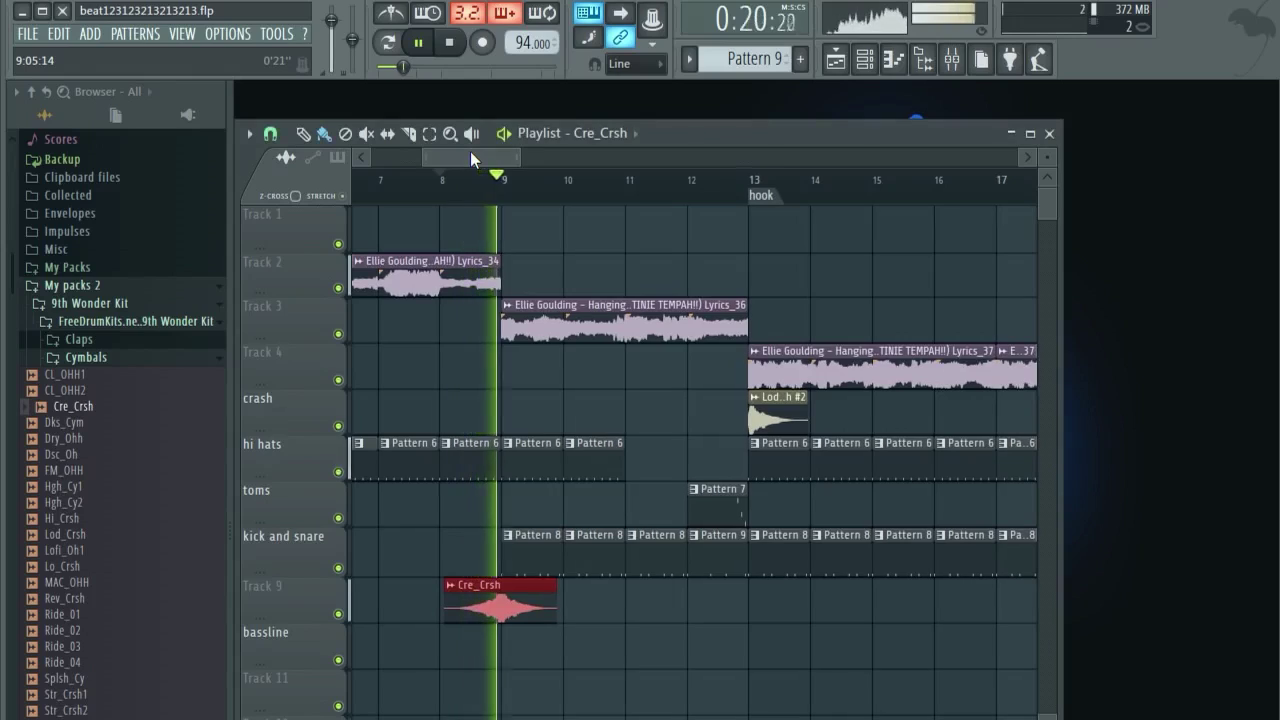
pyautogui.scroll(-4, 568, 340)
pyautogui.scroll(-3, 568, 340)
pyautogui.press('space')
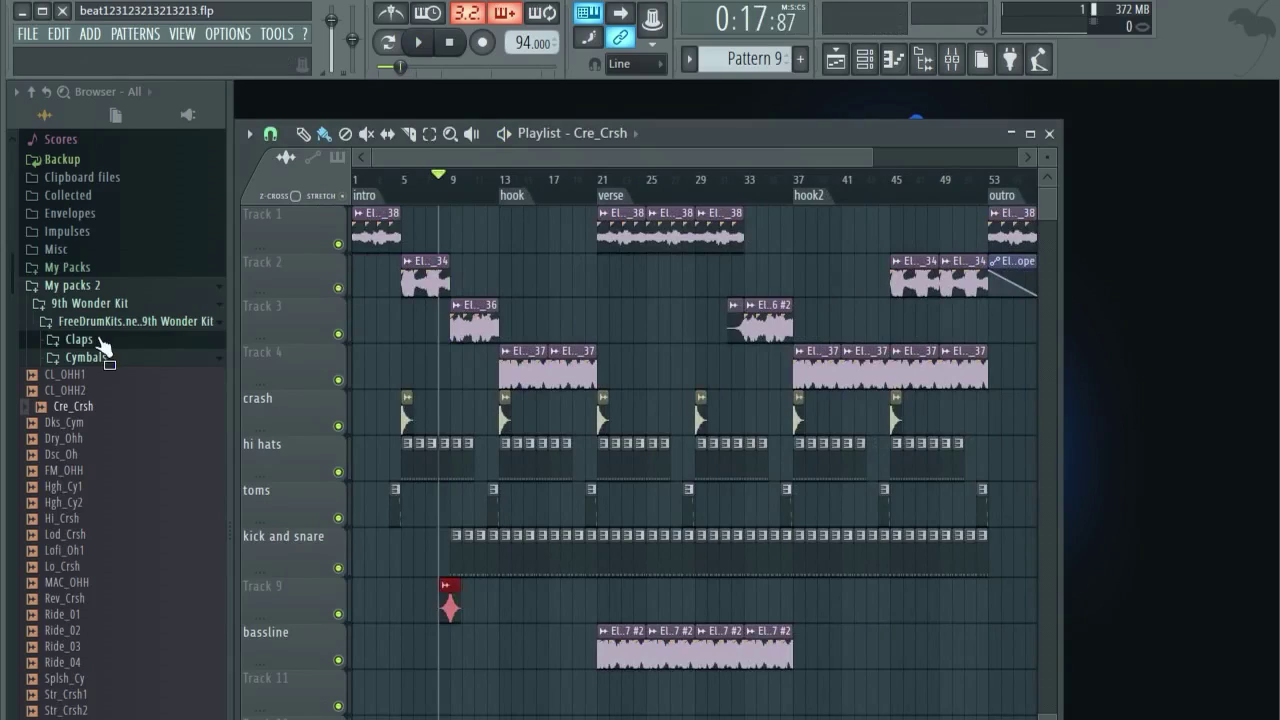
# - Collapse the browser's pack folders and briefly play the song from the start
pyautogui.click(80, 285)
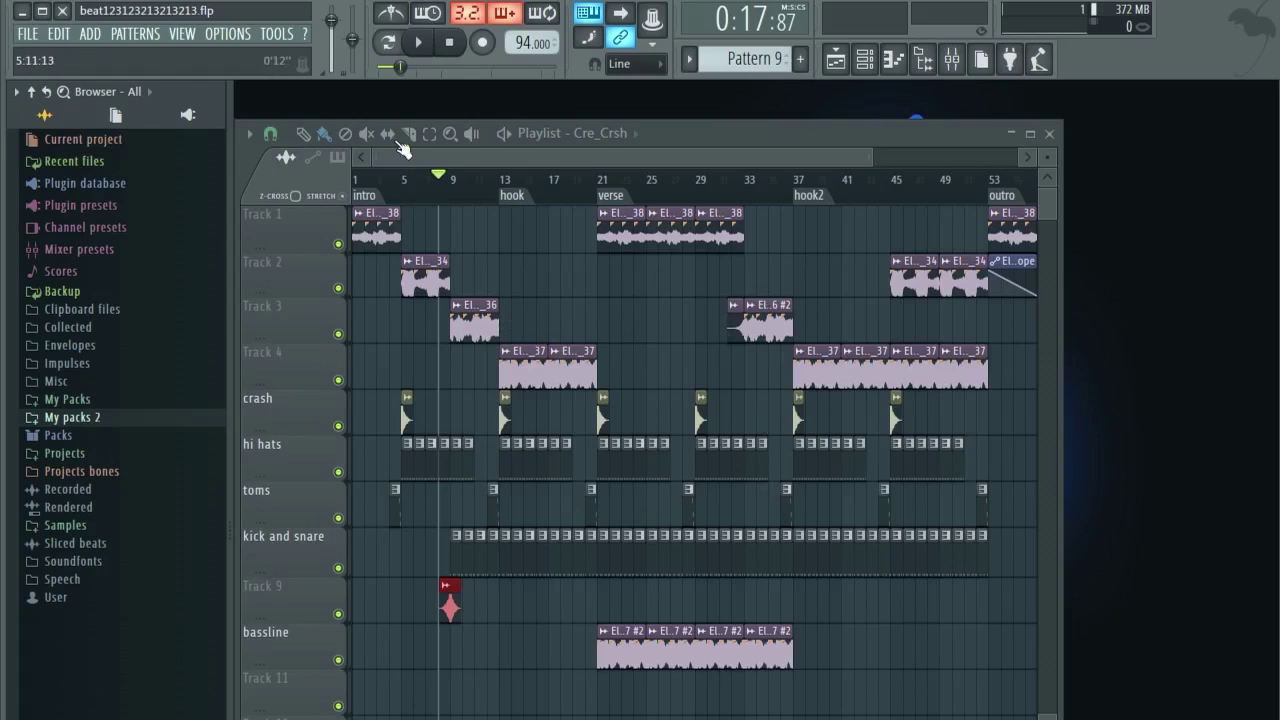
pyautogui.click(449, 42)
pyautogui.click(418, 42)
pyautogui.scroll(3, 418, 177)
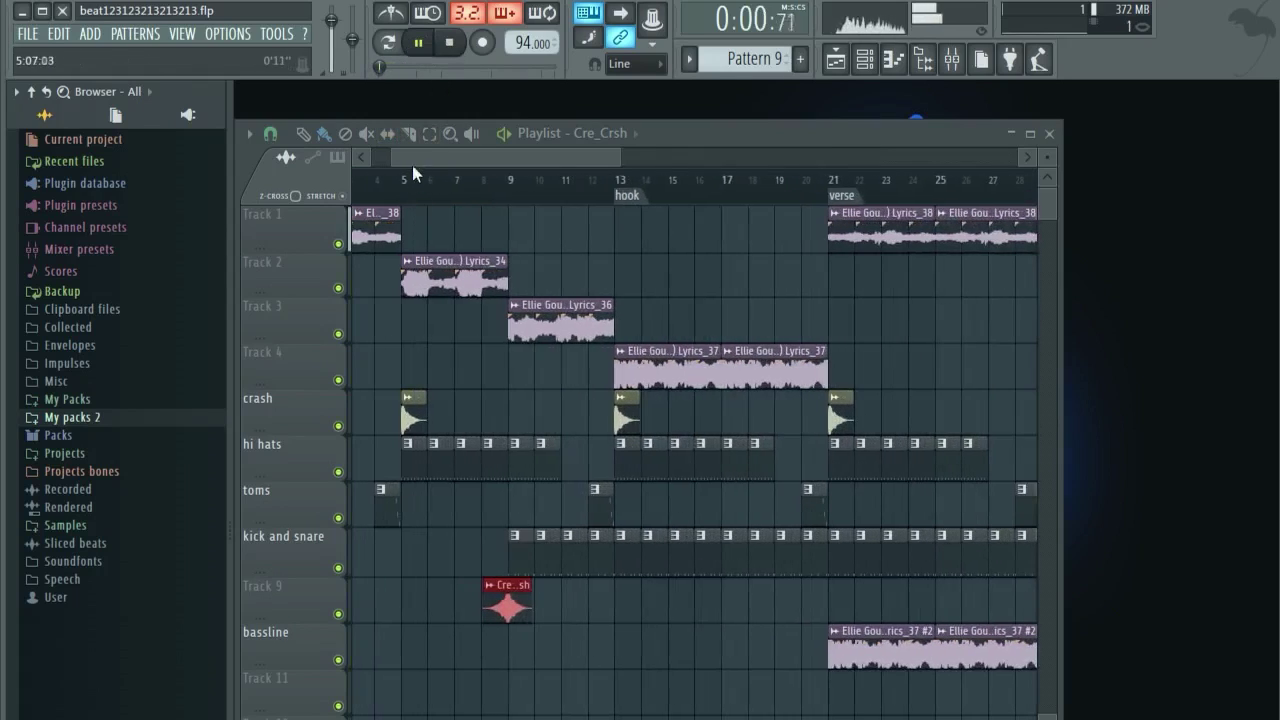
pyautogui.press('space')
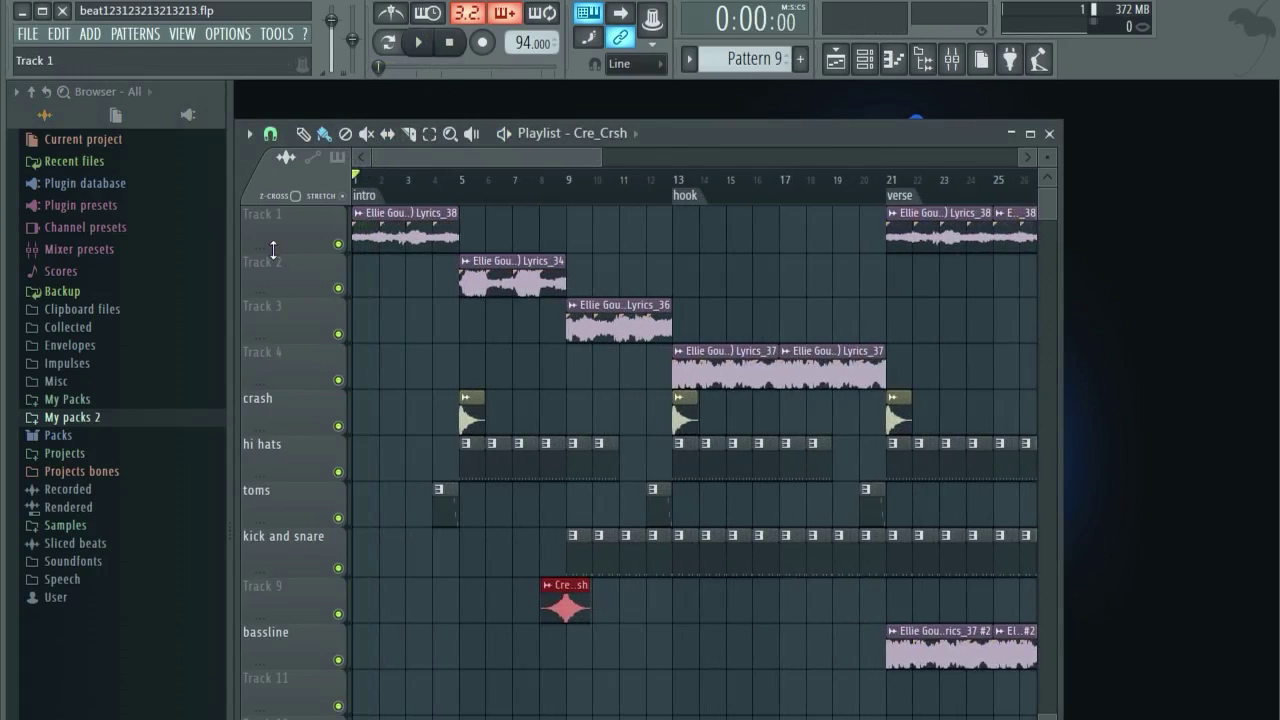
# - Apply Normalize to the Lyrics_38 vocal clip on Track 1 and play the beat from the intro
pyautogui.moveTo(273, 250); pyautogui.dragTo(273, 330)
pyautogui.moveTo(500, 270); pyautogui.dragTo(315, 284)
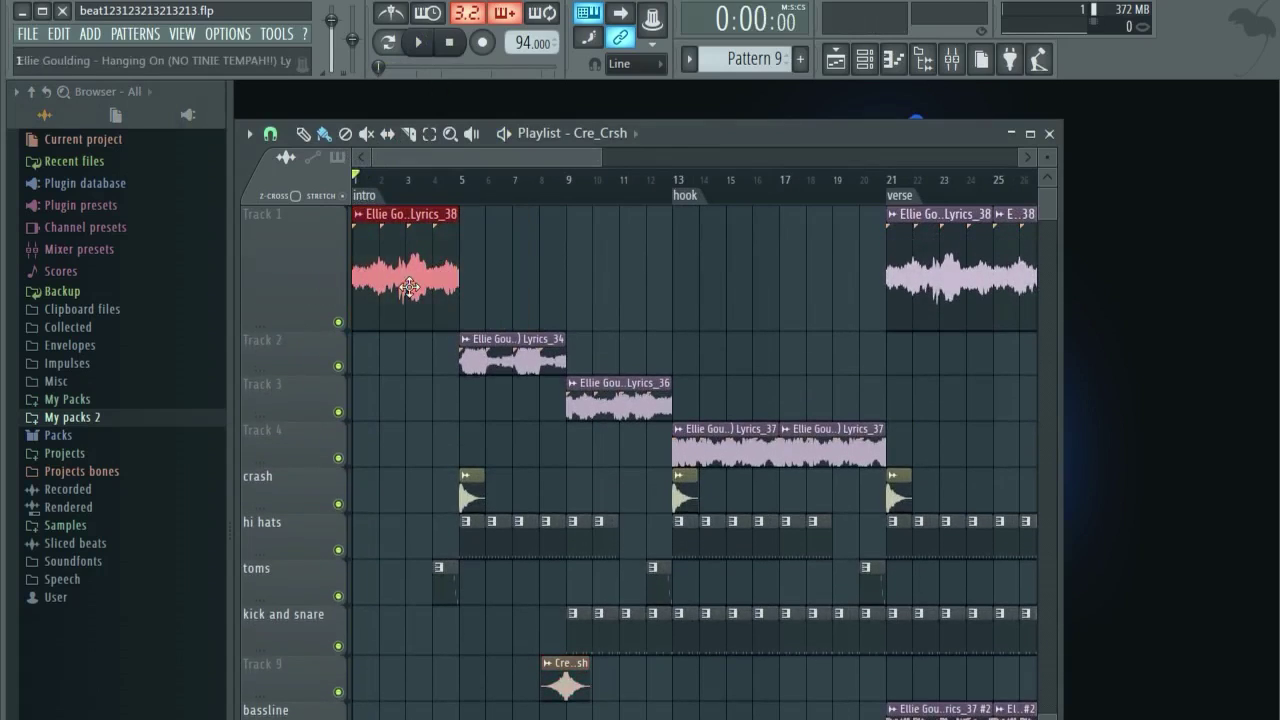
pyautogui.doubleClick(413, 260)
pyautogui.click(576, 530)
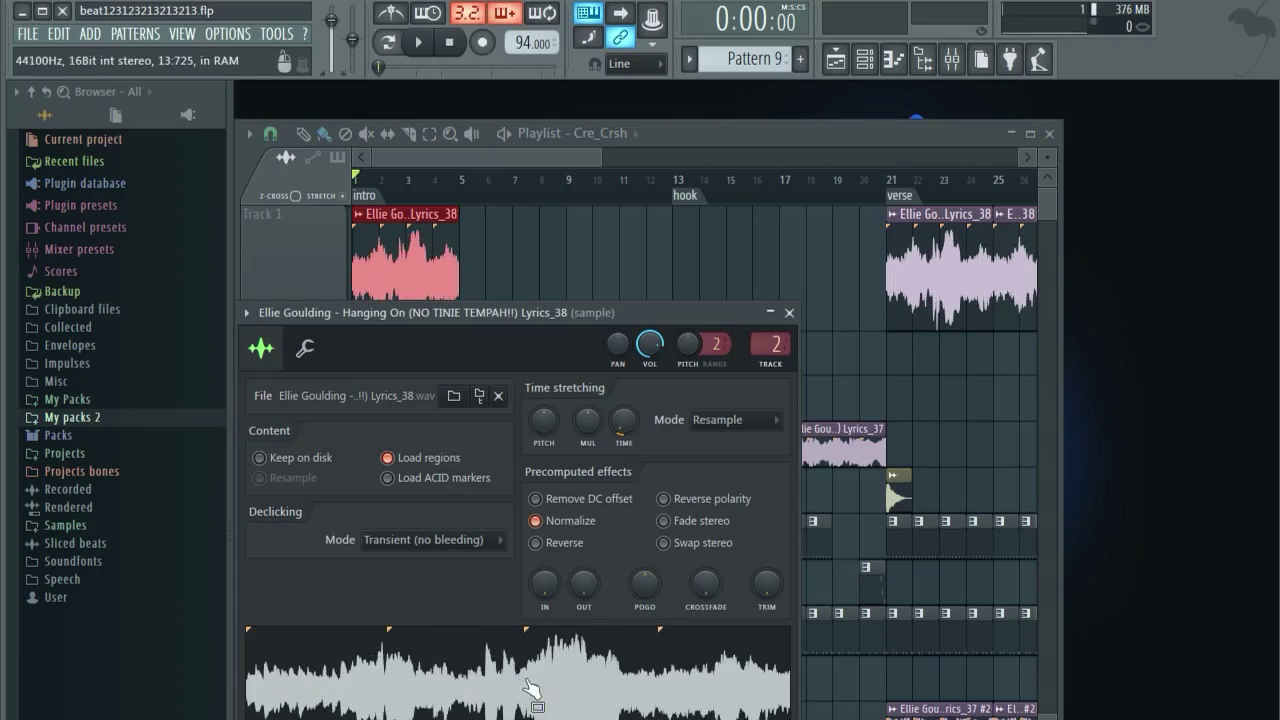
pyautogui.press('space')
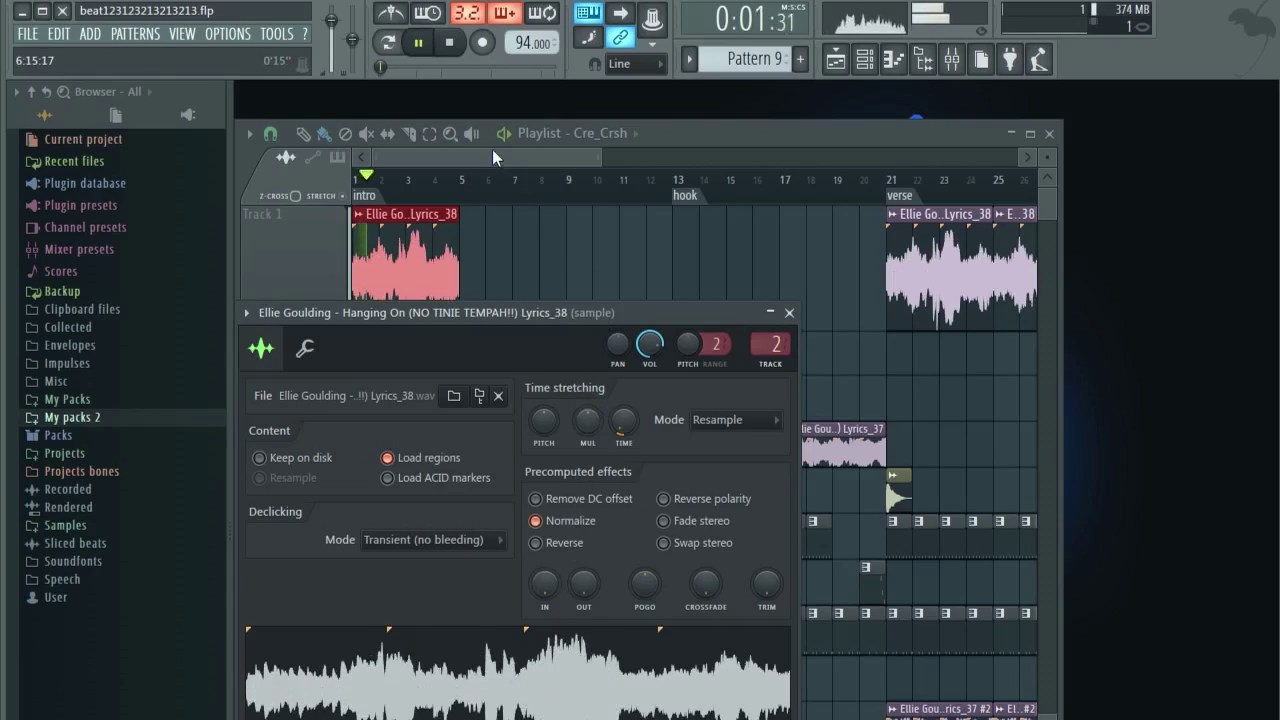
pyautogui.click(492, 149)
pyautogui.scroll(1, 472, 225)
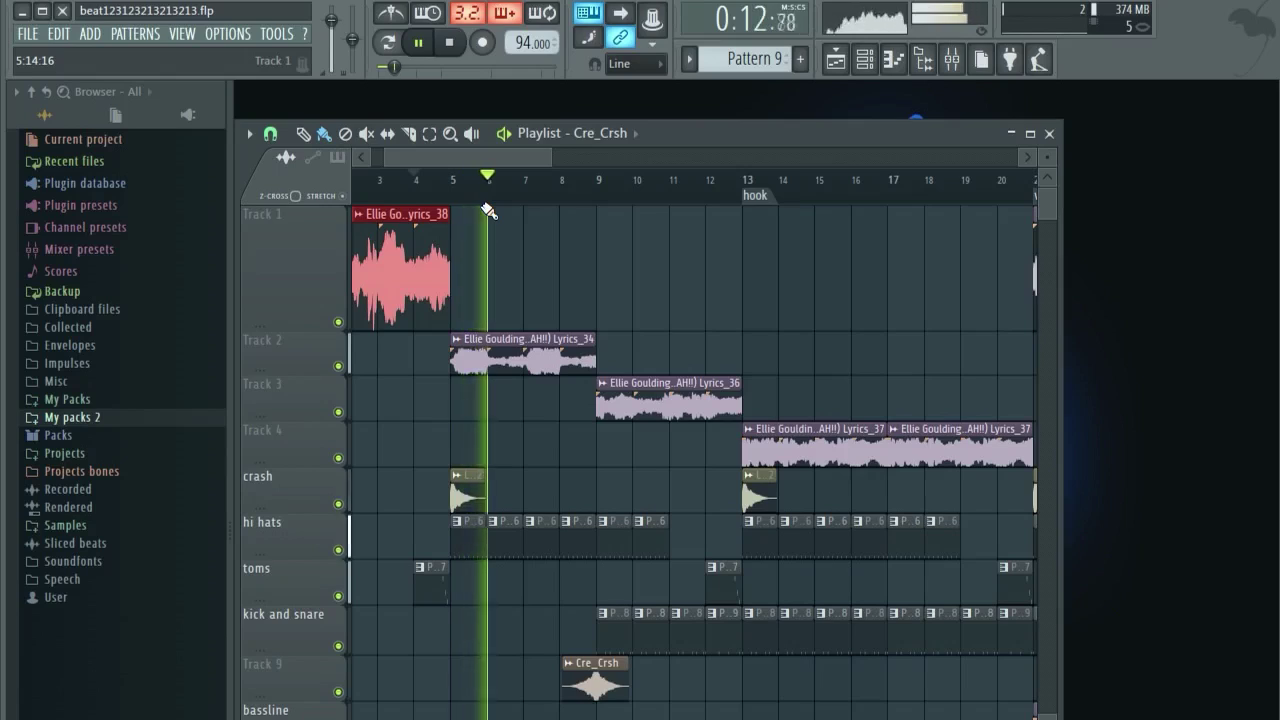
# - Review the Lyrics_34 and Lyrics_38 clip settings, then resume playback zoomed out to the whole arrangement
pyautogui.press('space')
pyautogui.moveTo(281, 376); pyautogui.dragTo(281, 422)
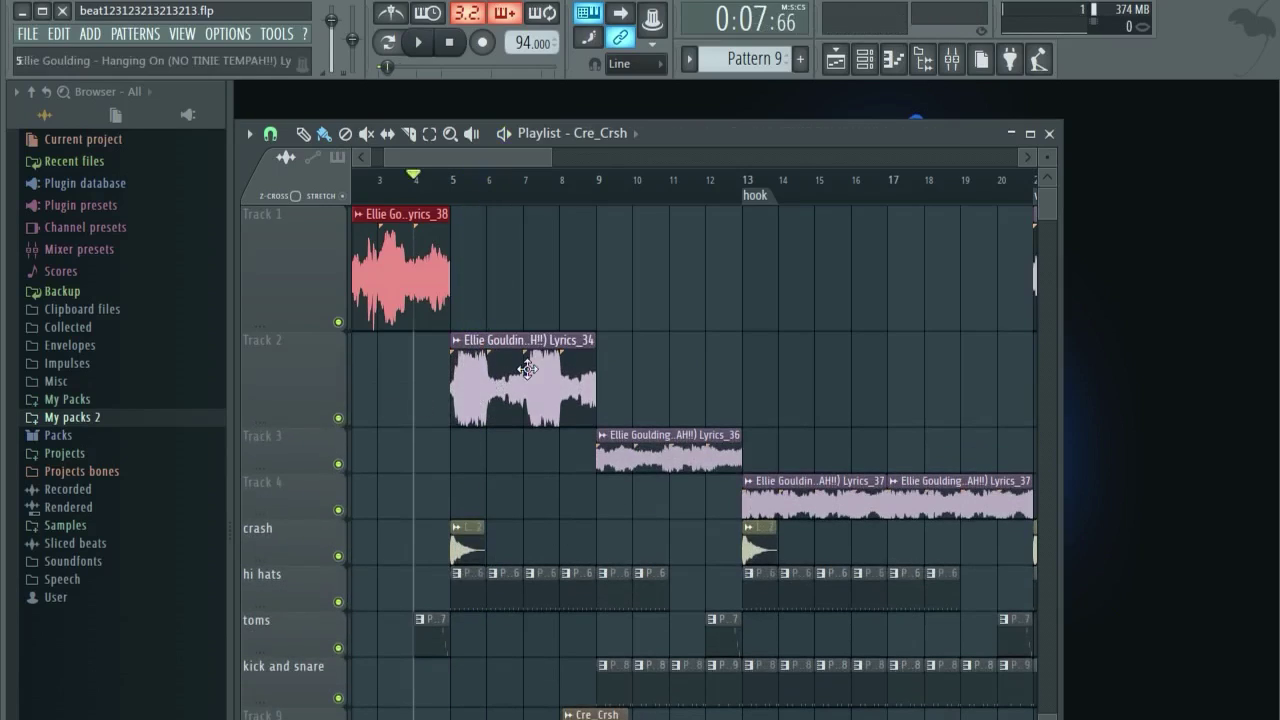
pyautogui.doubleClick(520, 385)
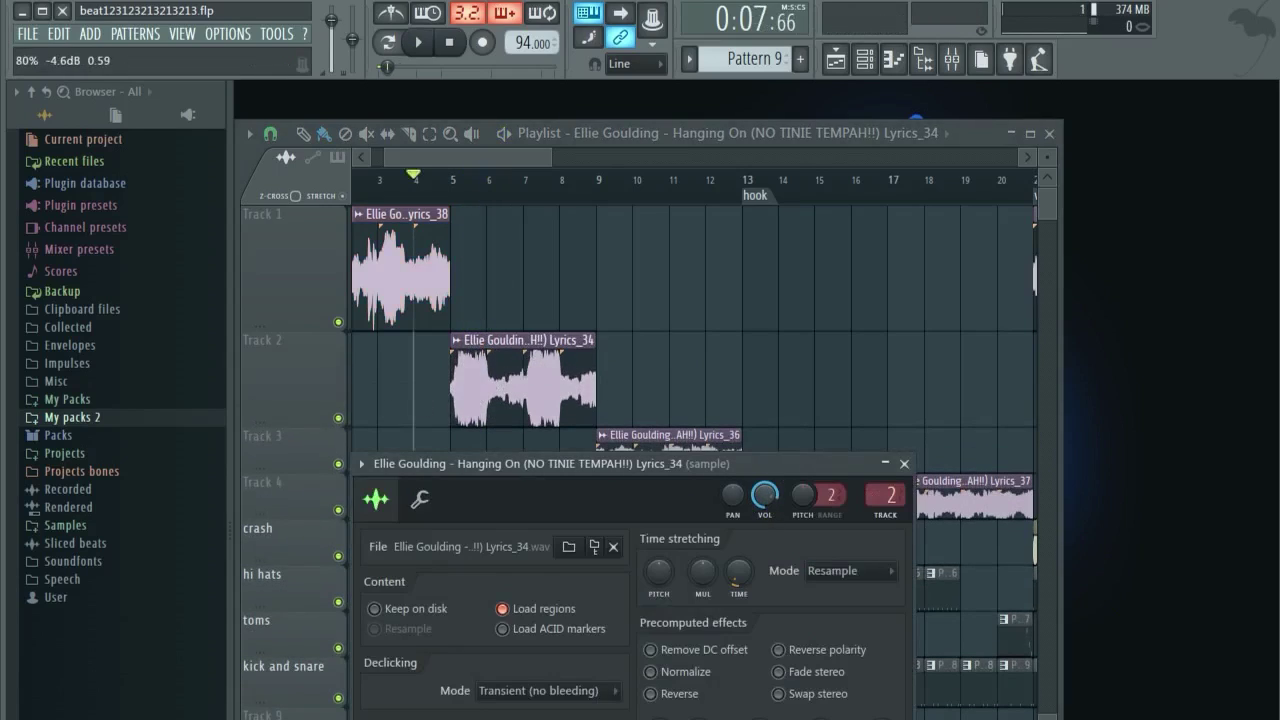
pyautogui.doubleClick(428, 280)
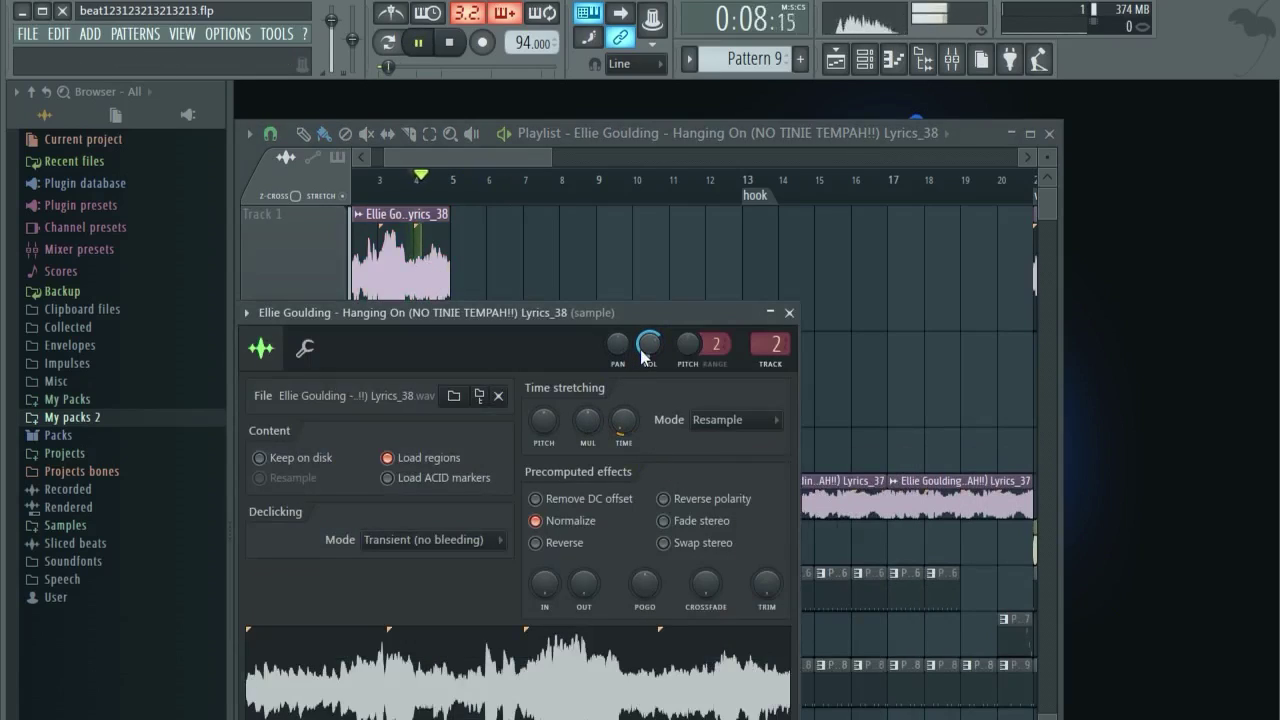
pyautogui.press('Escape')
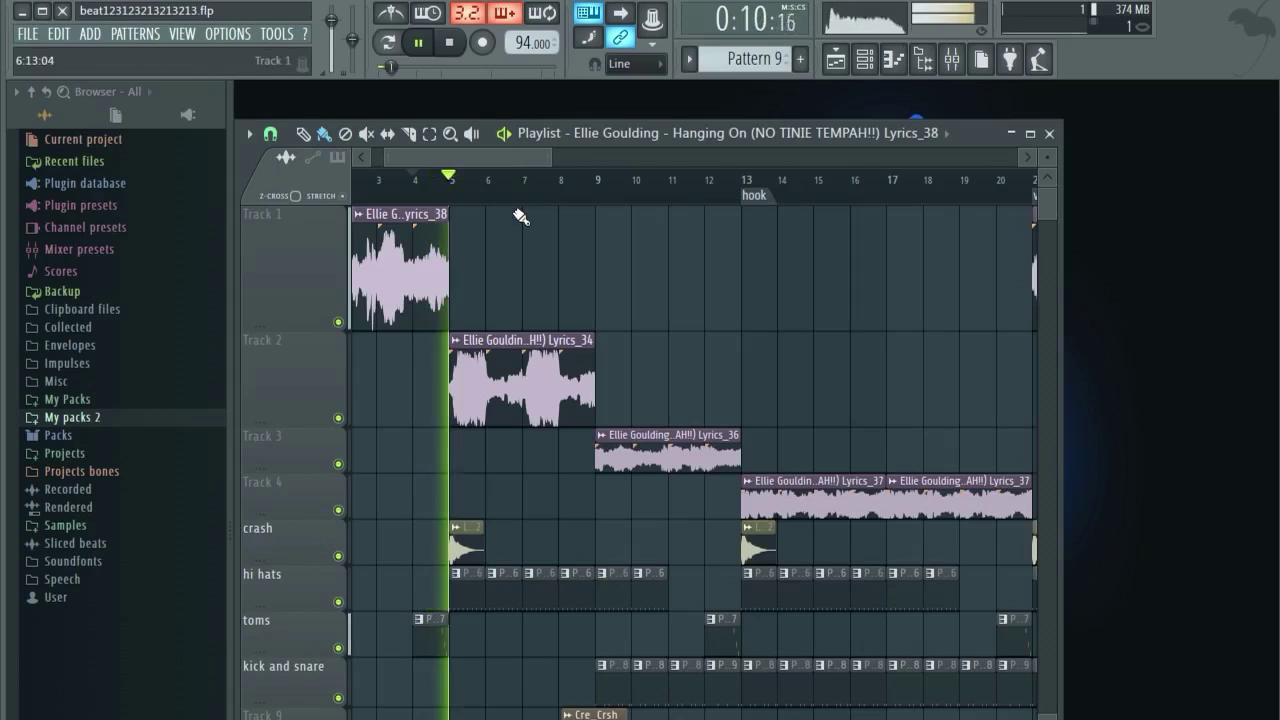
pyautogui.scroll(-5, 617, 263)
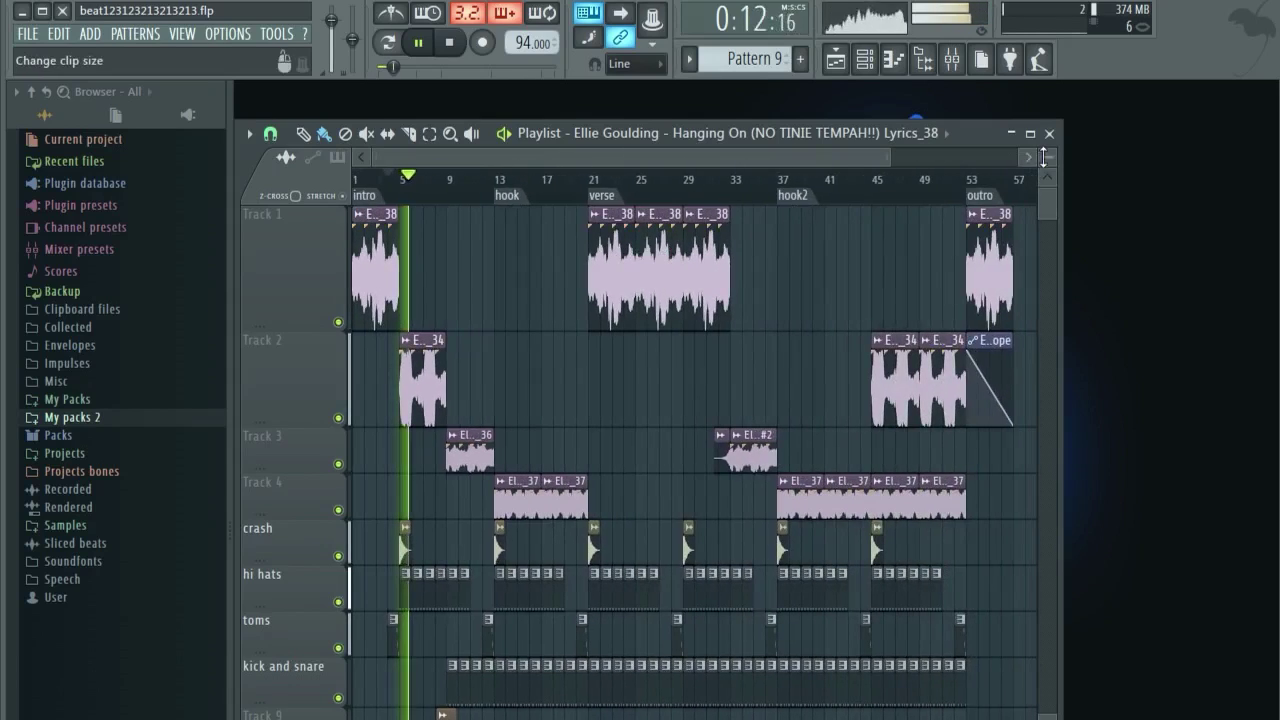
pyautogui.scroll(-3, 645, 253)
pyautogui.scroll(-2, 547, 234)
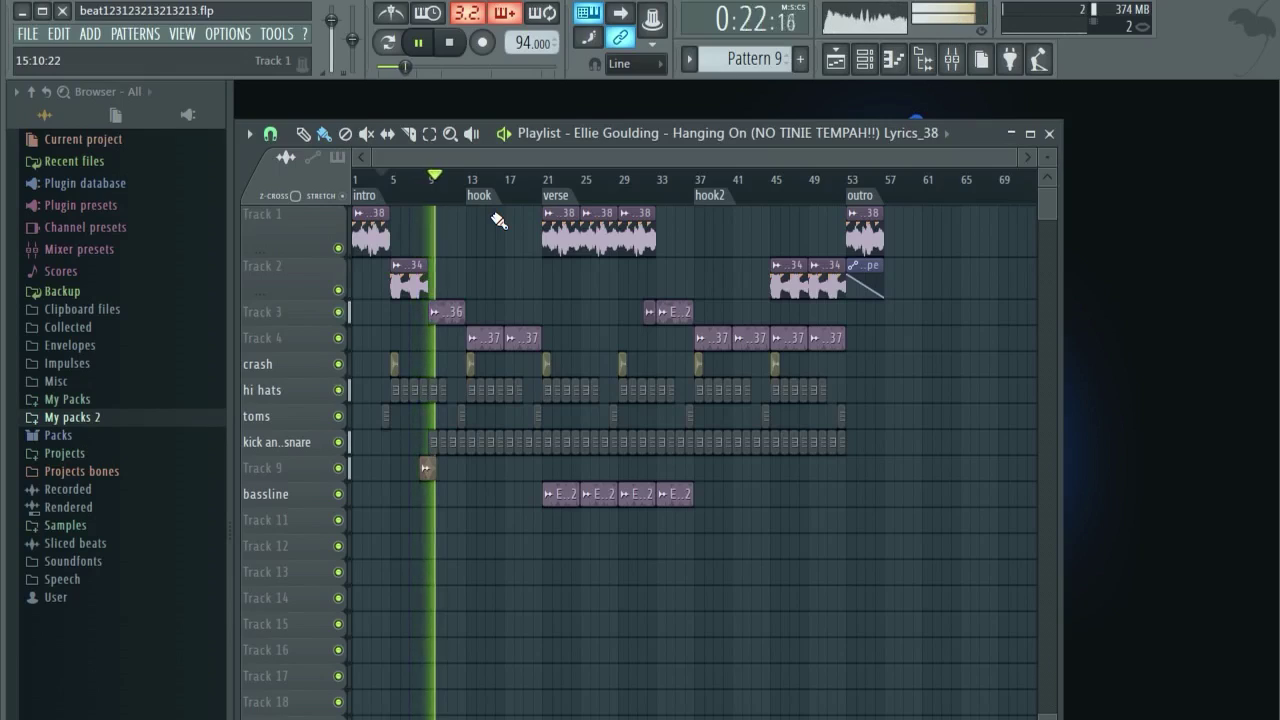
# - Filter the Channel rack to drums and inspect the Hvy_K and Cln_H1 channel settings
pyautogui.click(864, 59)
pyautogui.press('space')
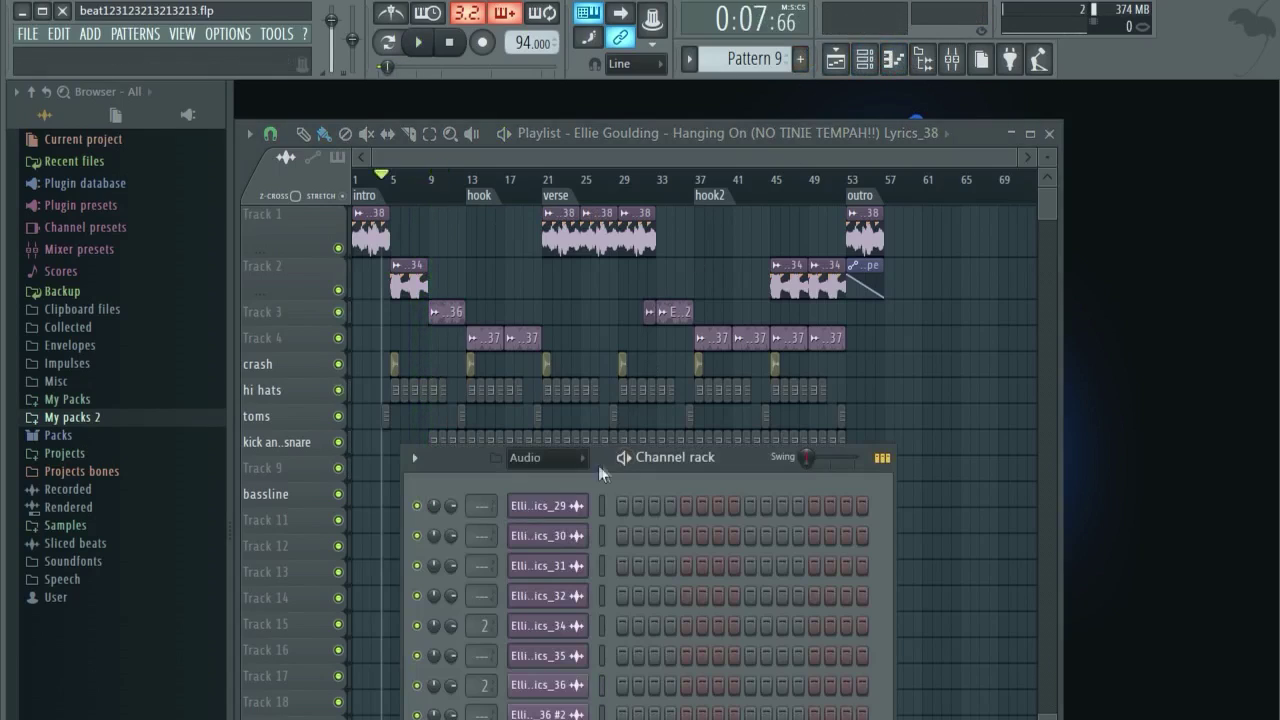
pyautogui.click(585, 460)
pyautogui.click(542, 562)
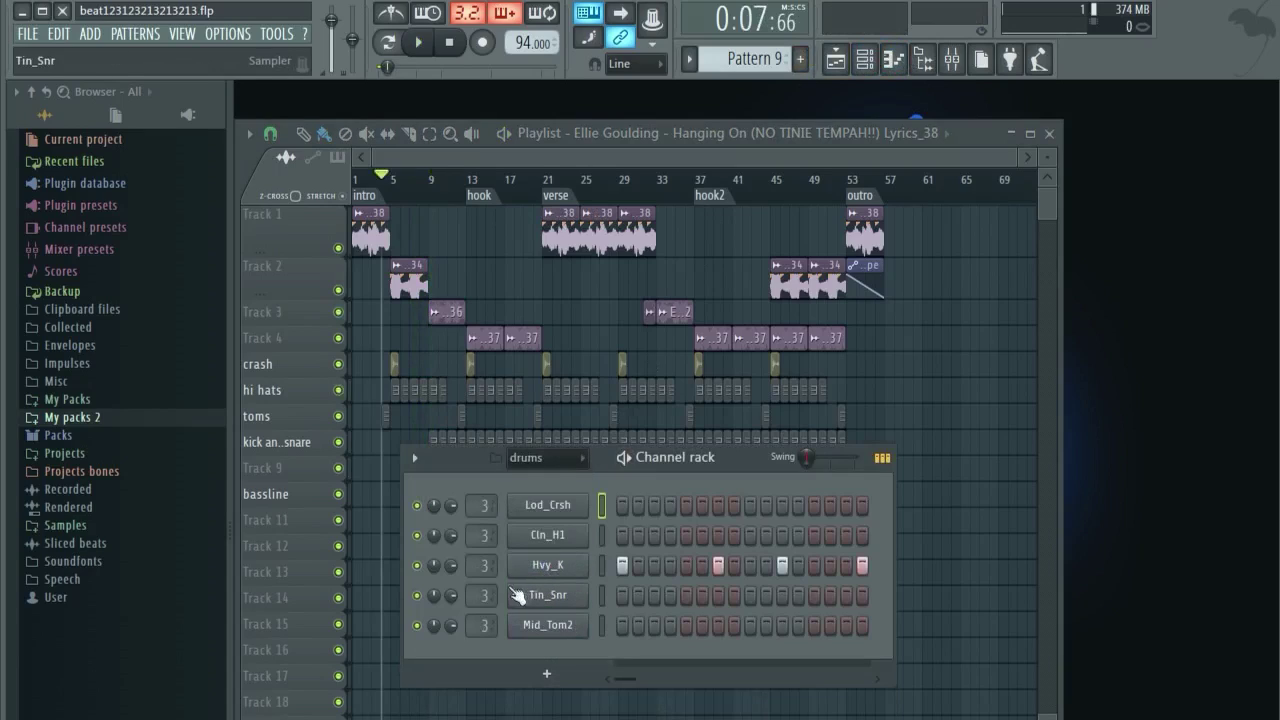
pyautogui.click(530, 563)
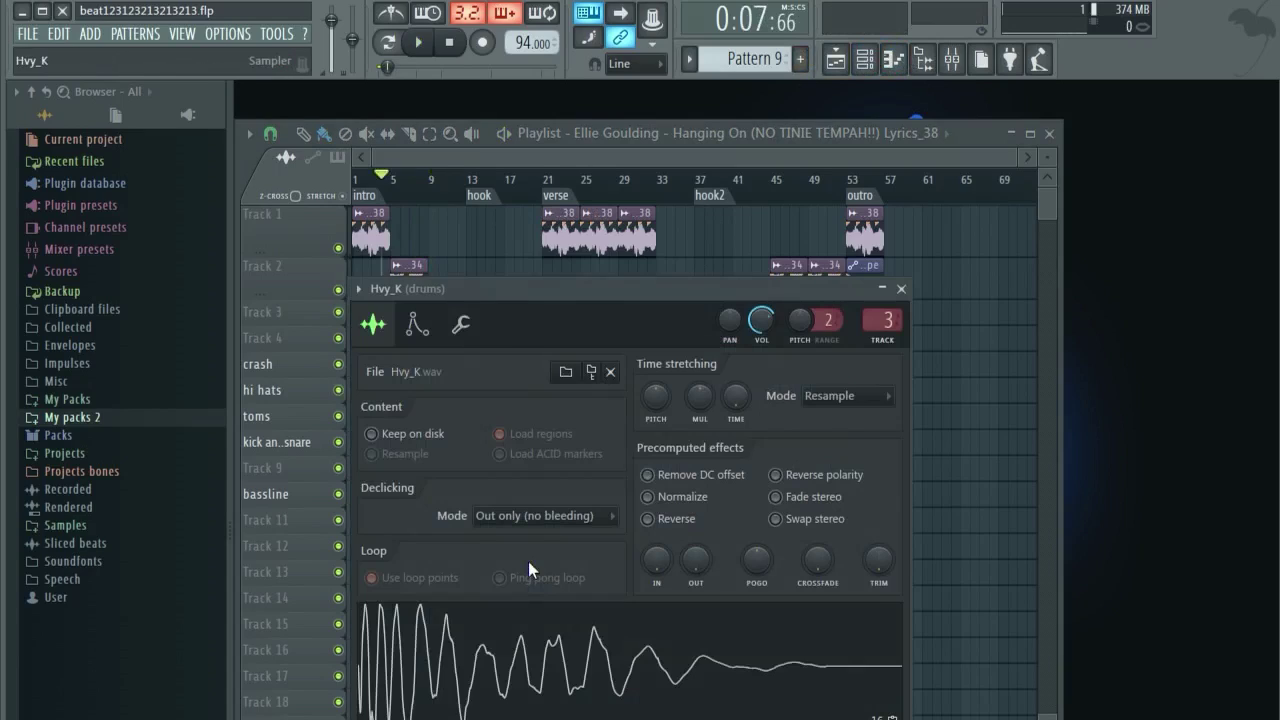
pyautogui.click(902, 290)
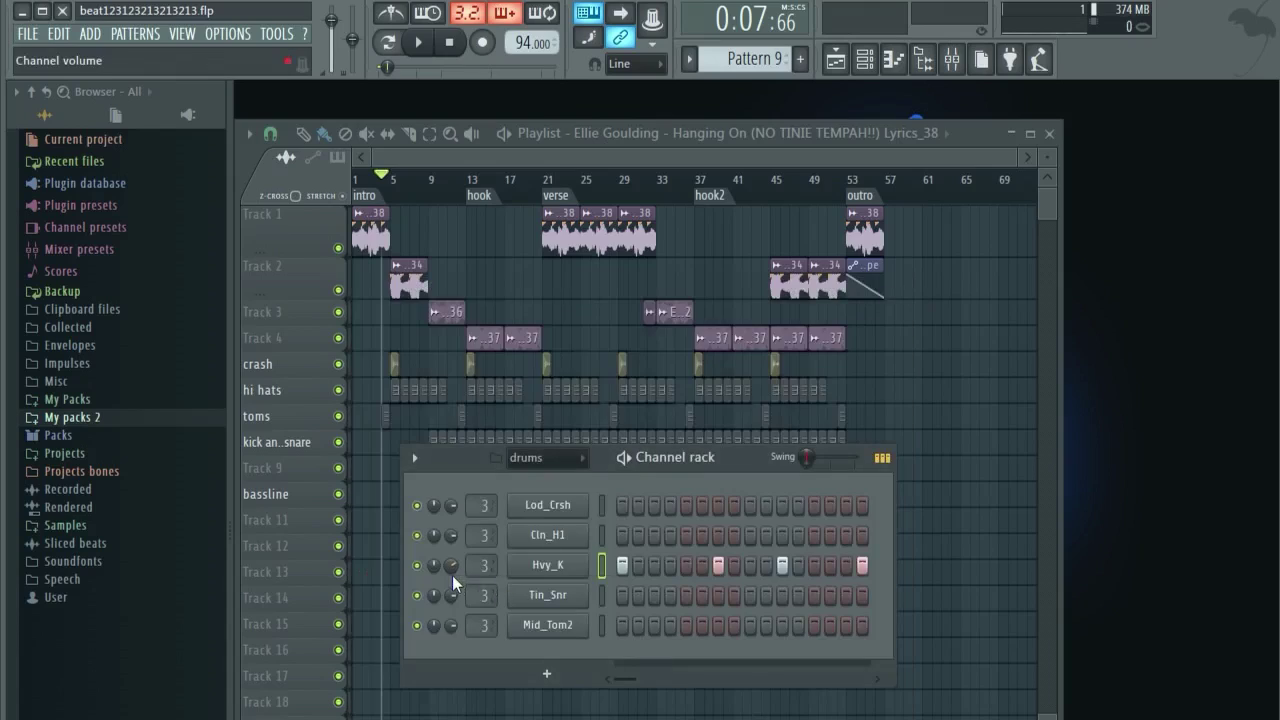
pyautogui.click(522, 533)
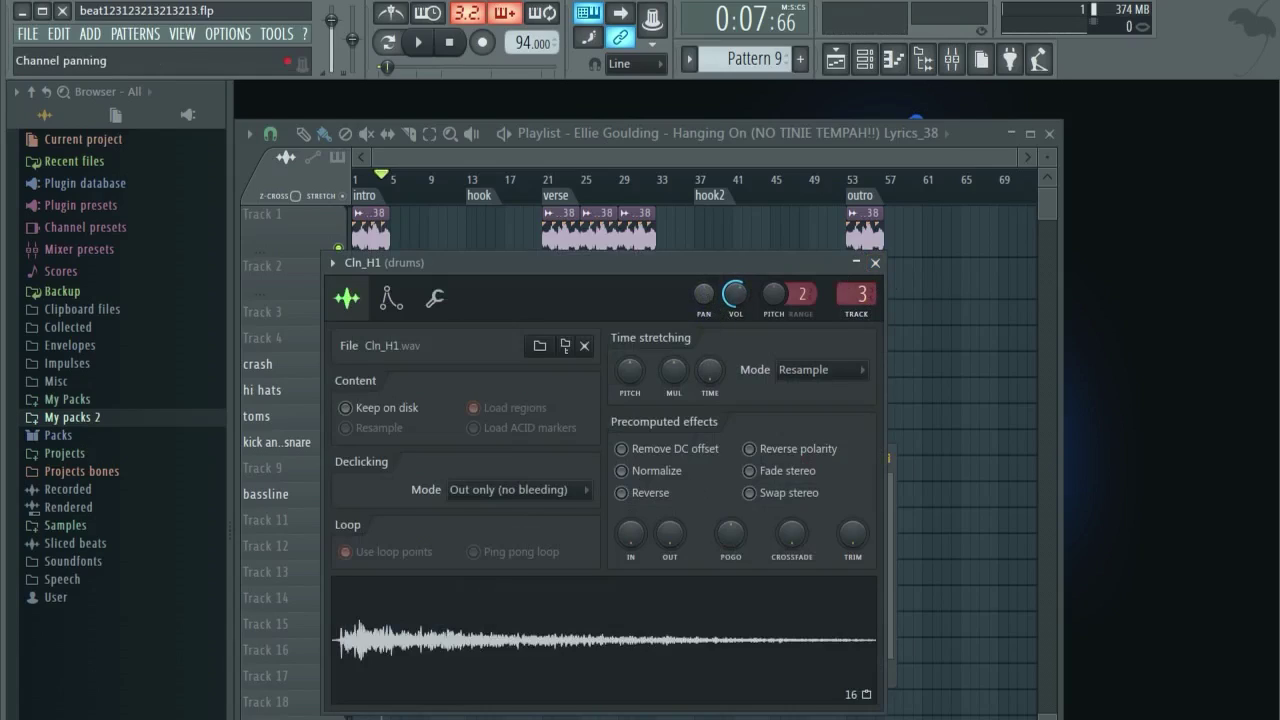
pyautogui.click(876, 264)
# - Play the beat from the hook marker with the playlist in front
pyautogui.press('space')
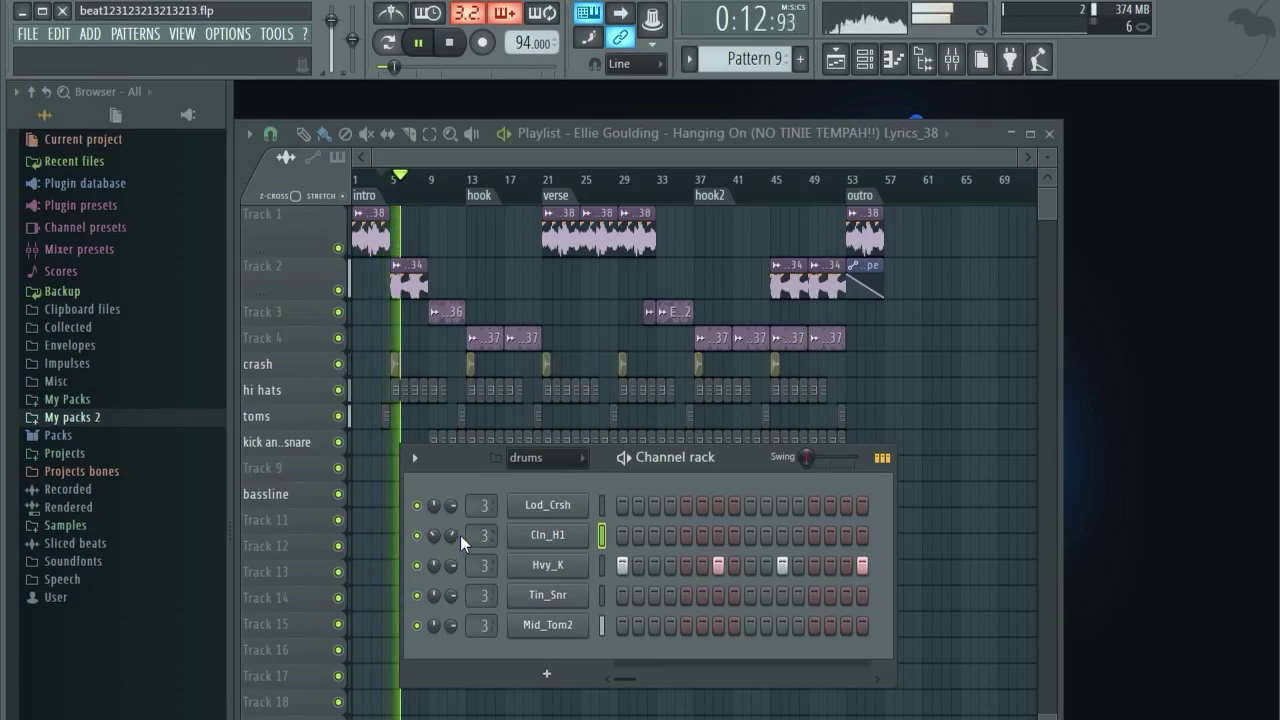
pyautogui.click(490, 153)
pyautogui.hotkey('ctrl', 'alt', 'Right')
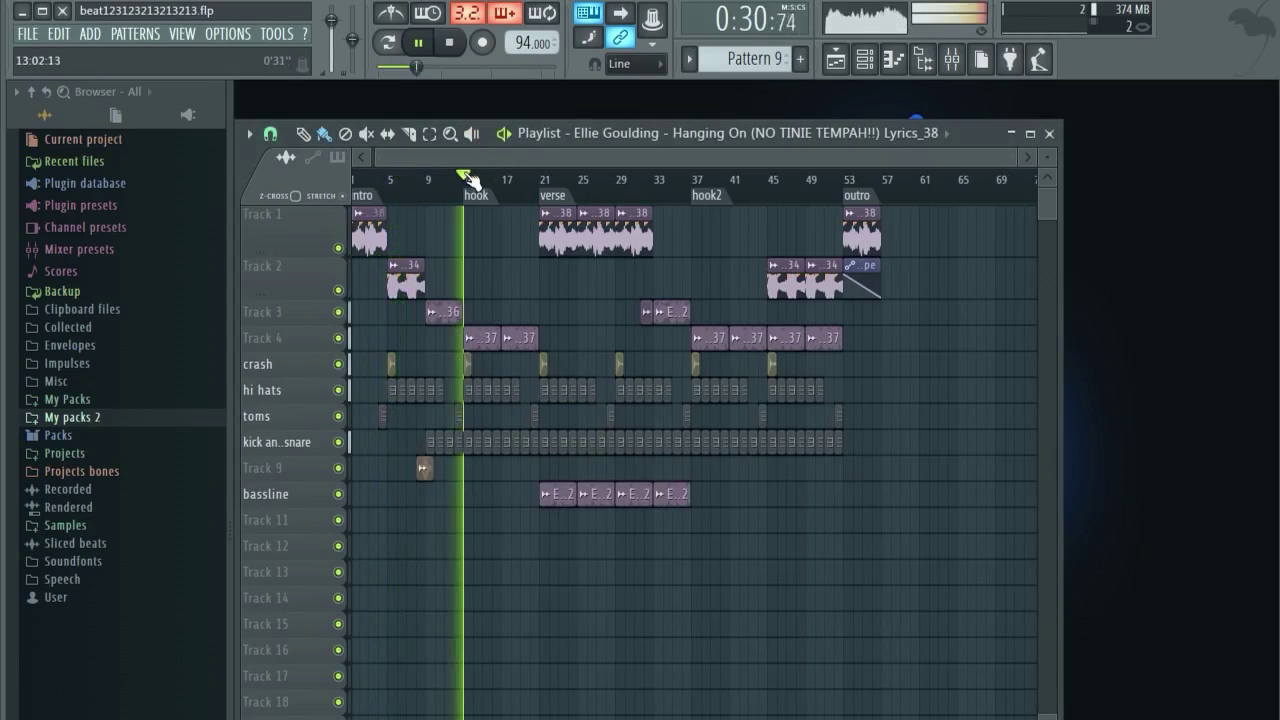
# - Play from the verse marker at bar 21, then stop
pyautogui.click(544, 180)
pyautogui.scroll(3, 546, 182)
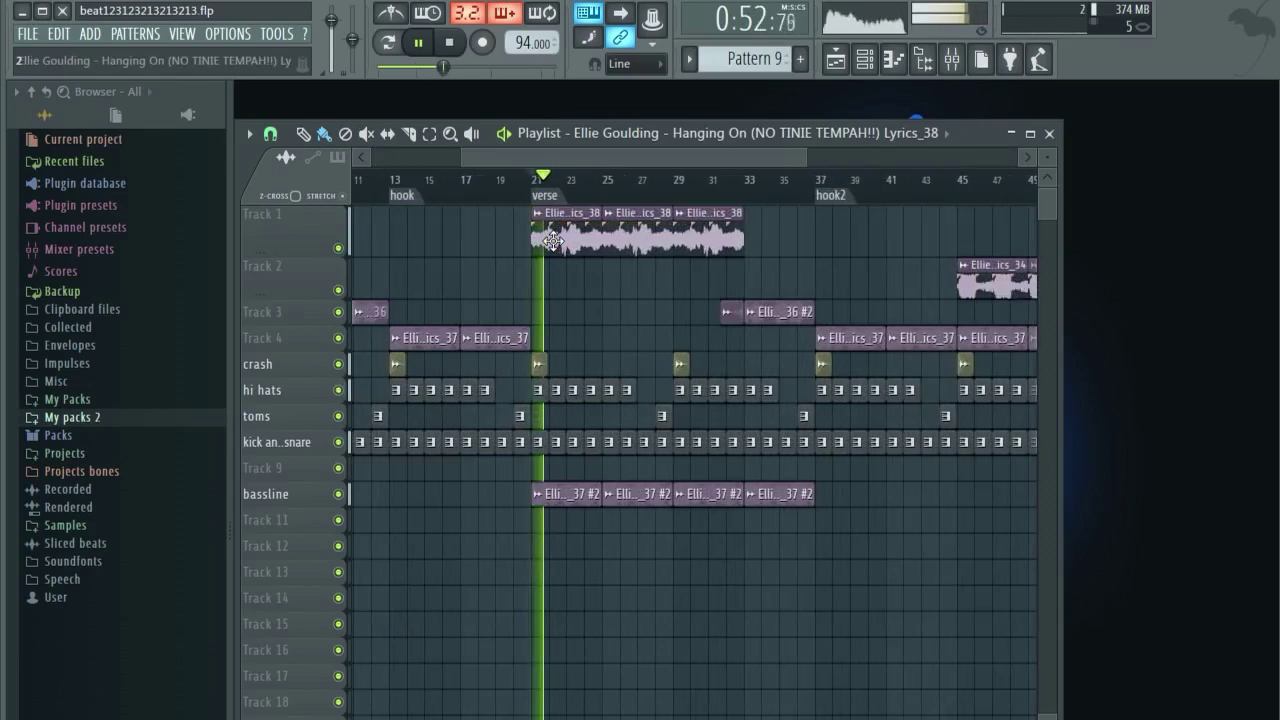
pyautogui.scroll(1, 713, 172)
pyautogui.press('space')
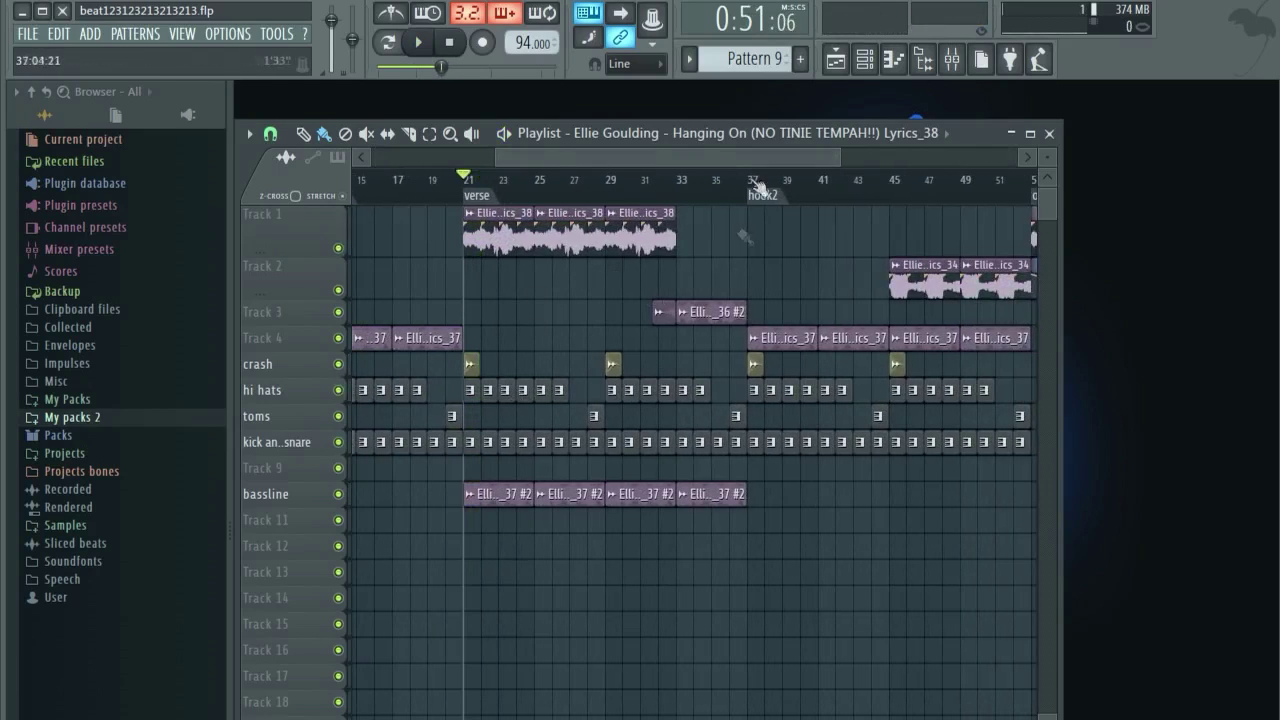
# - Play from around bar 32 through hook2, stop near bar 44, and zoom out to the whole song
pyautogui.click(658, 180)
pyautogui.scroll(3, 706, 160)
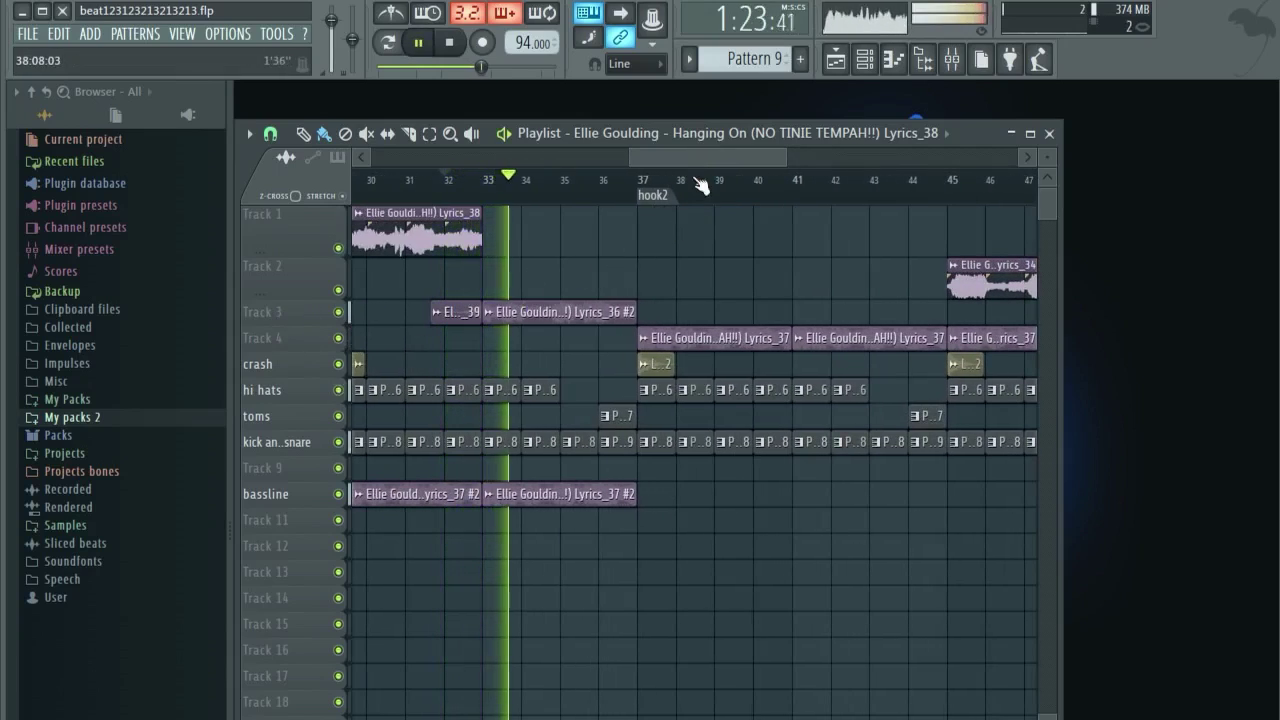
pyautogui.moveTo(698, 160); pyautogui.dragTo(758, 159)
pyautogui.moveTo(680, 181); pyautogui.dragTo(648, 181)
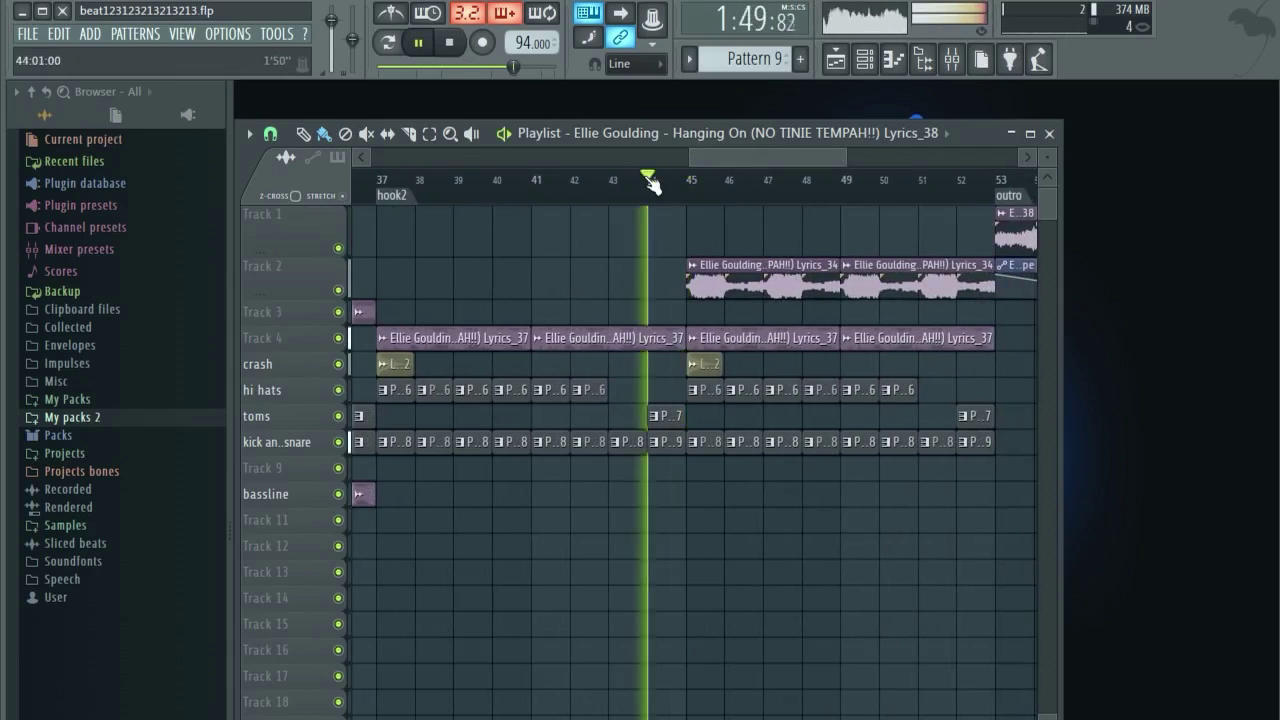
pyautogui.moveTo(750, 152); pyautogui.dragTo(780, 149)
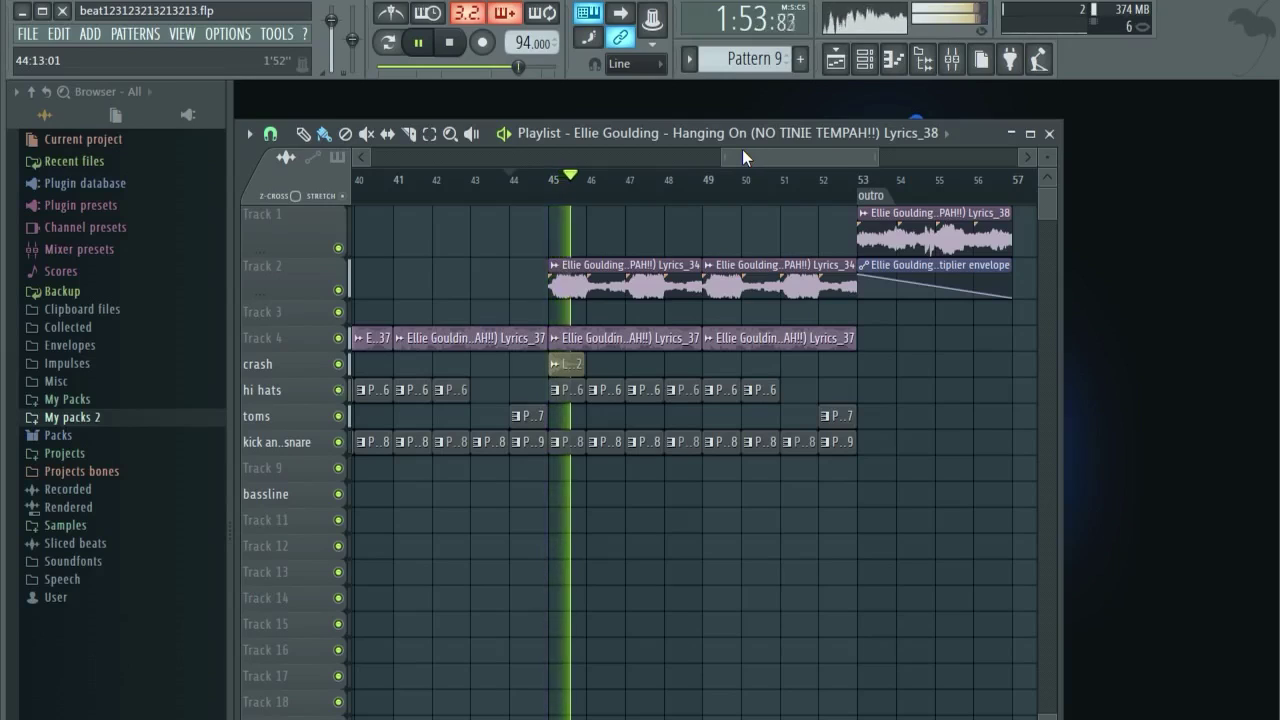
pyautogui.press('space')
pyautogui.scroll(-5, 634, 152)
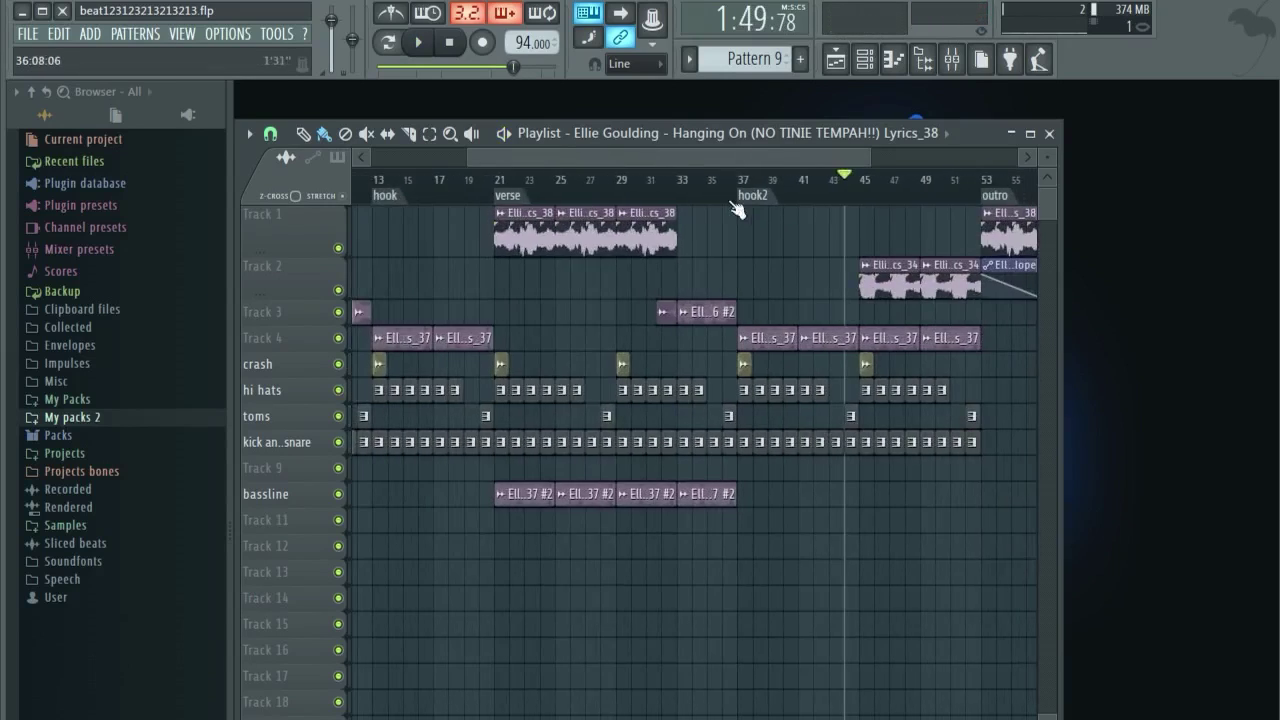
# - Bring up the mixer, select the Master track, and show its first effect slot's plugin list
pyautogui.click(952, 59)
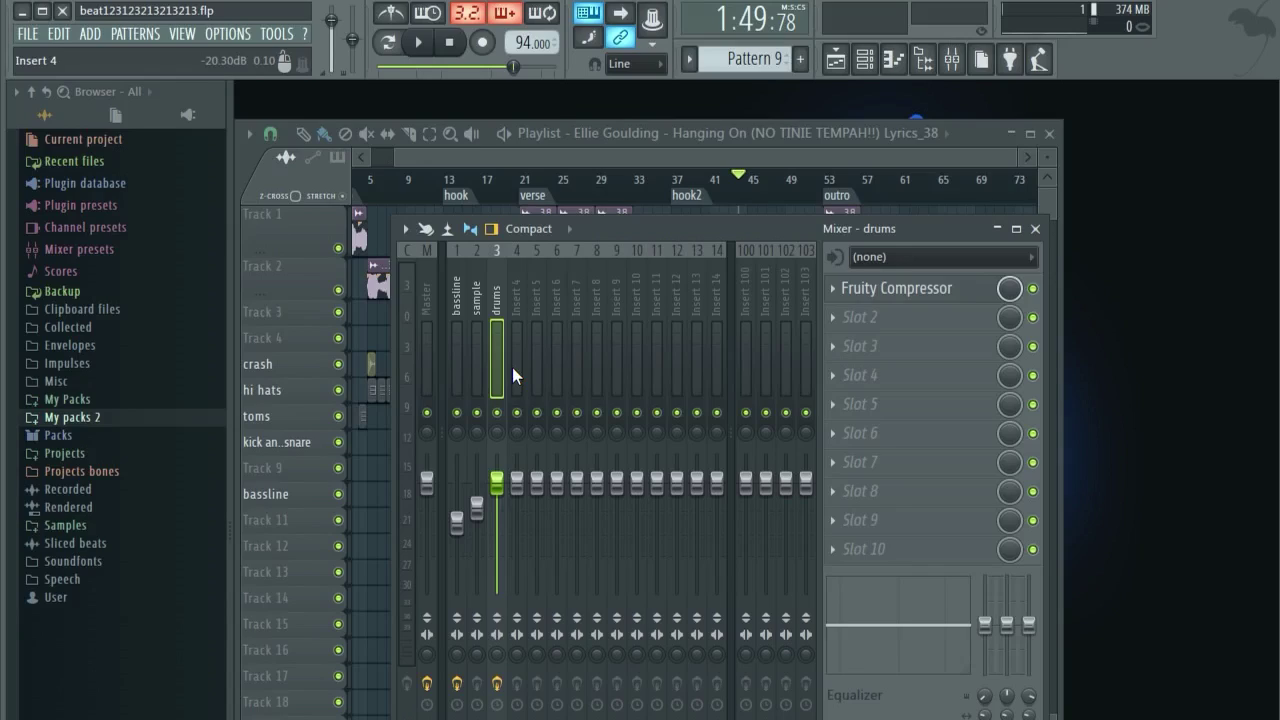
pyautogui.click(429, 292)
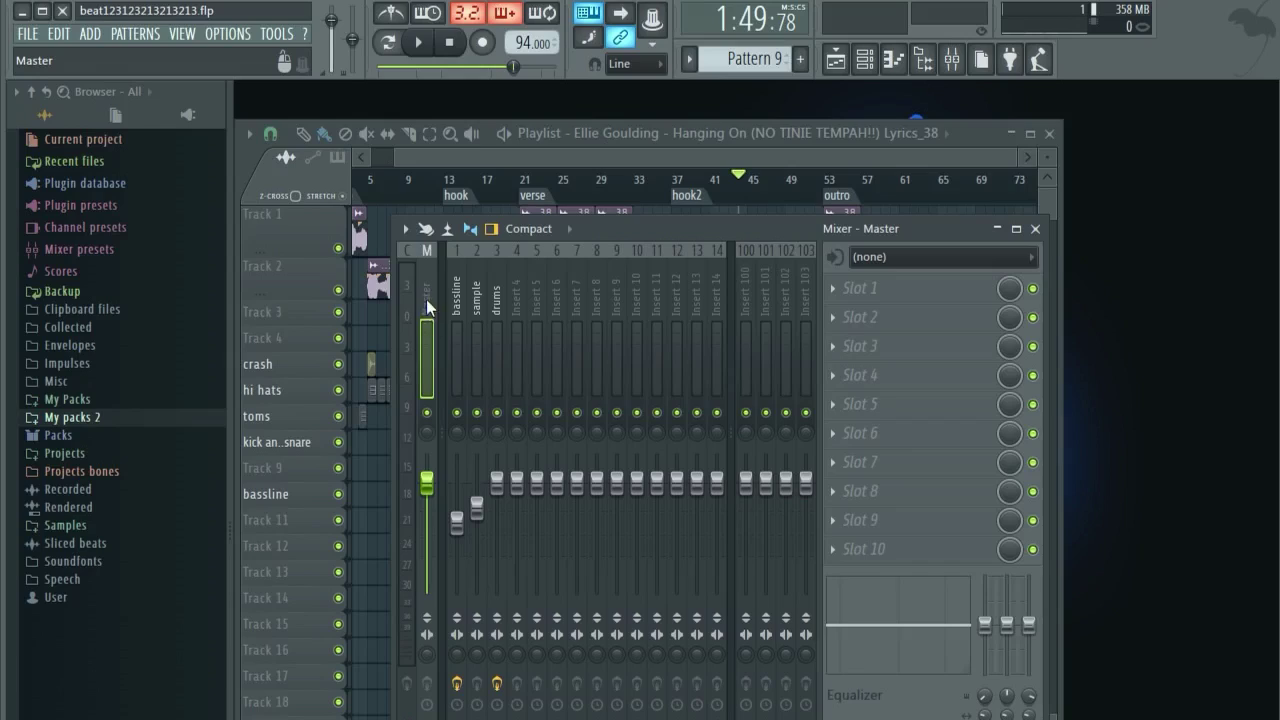
pyautogui.click(845, 297)
# - Load Maximus into the Master track's first effect slot and reposition its window
pyautogui.moveTo(1024, 575)
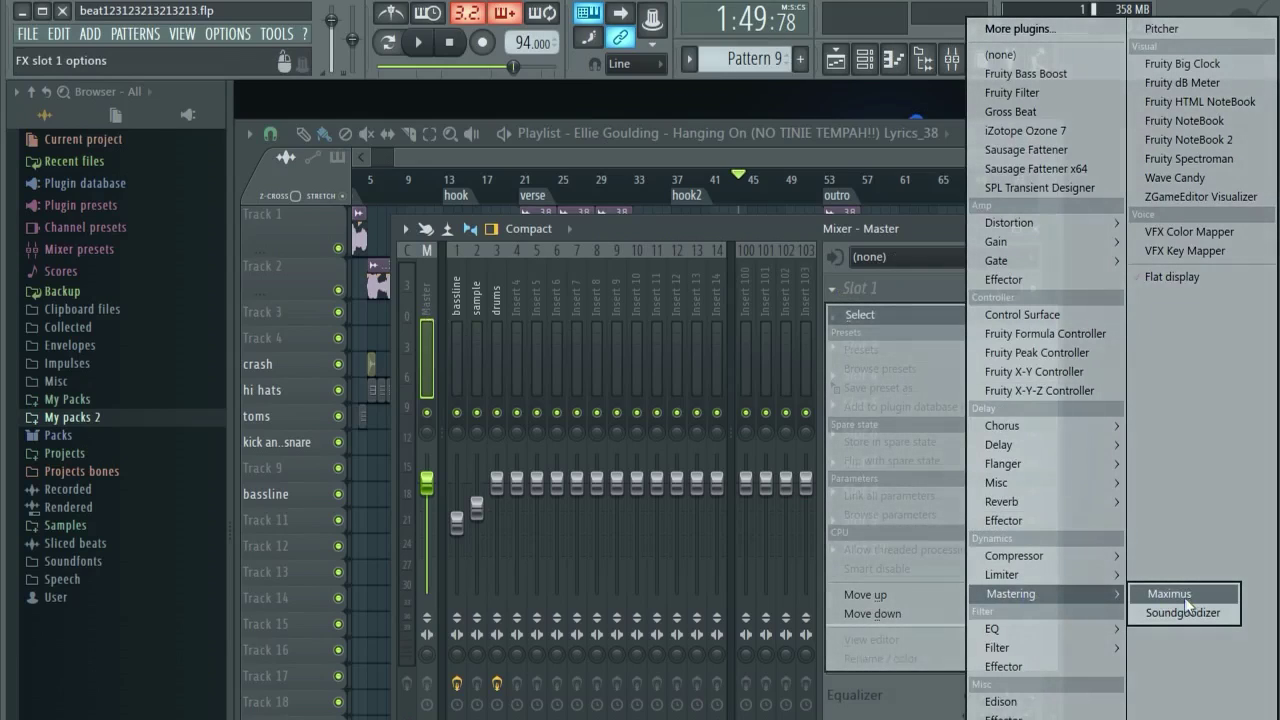
pyautogui.click(1178, 593)
pyautogui.moveTo(552, 181); pyautogui.dragTo(764, 253)
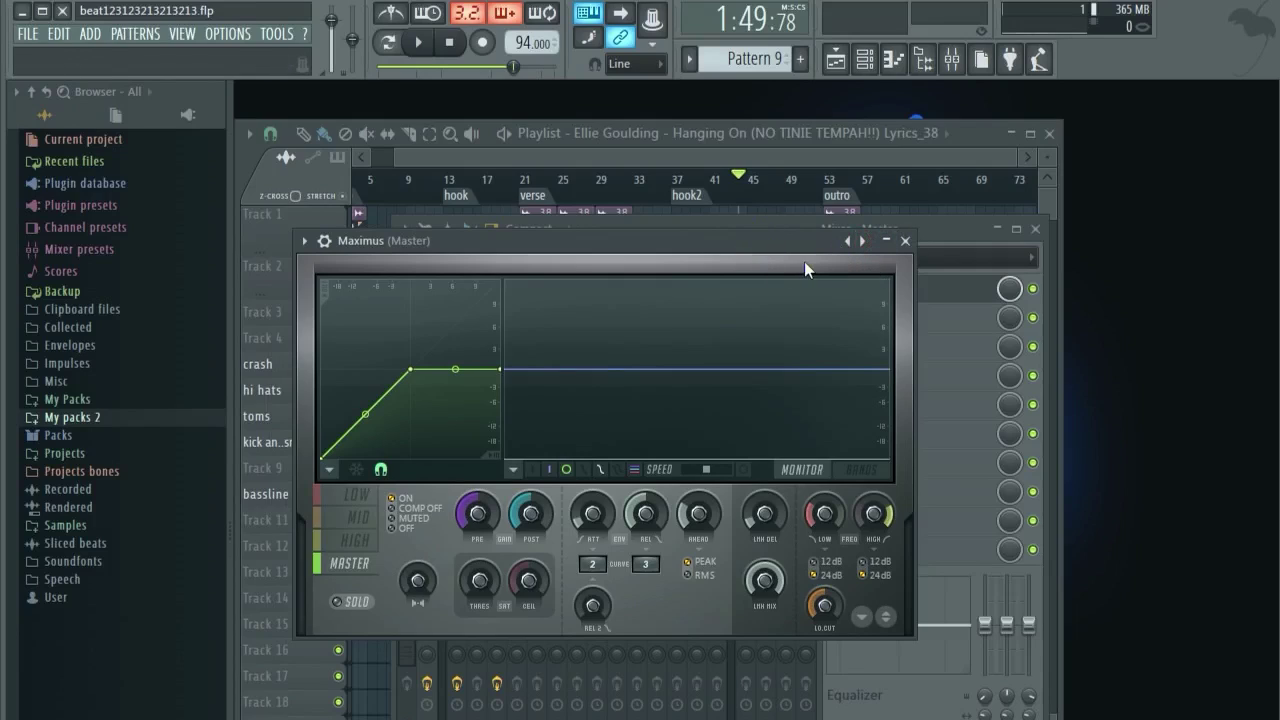
pyautogui.moveTo(761, 244); pyautogui.dragTo(748, 287)
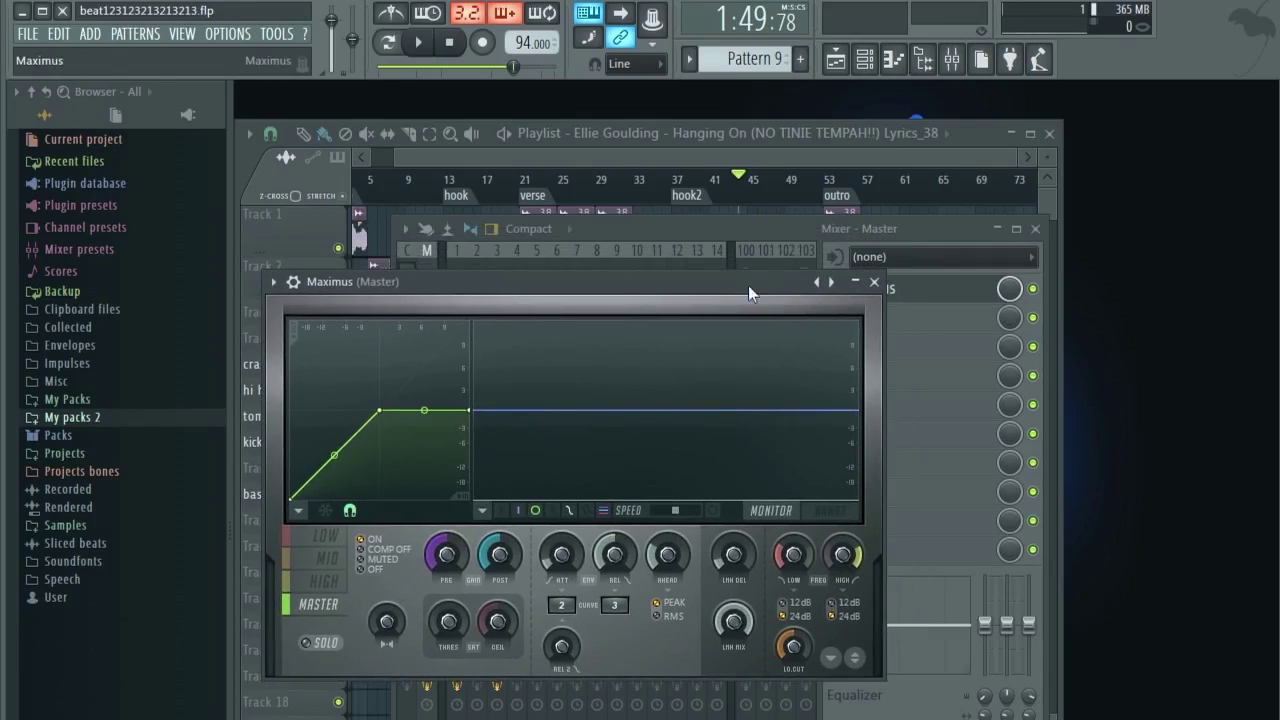
# - Apply the Maximus 'Clear master RMS' mastering preset, then return to the arrangement
pyautogui.click(820, 285)
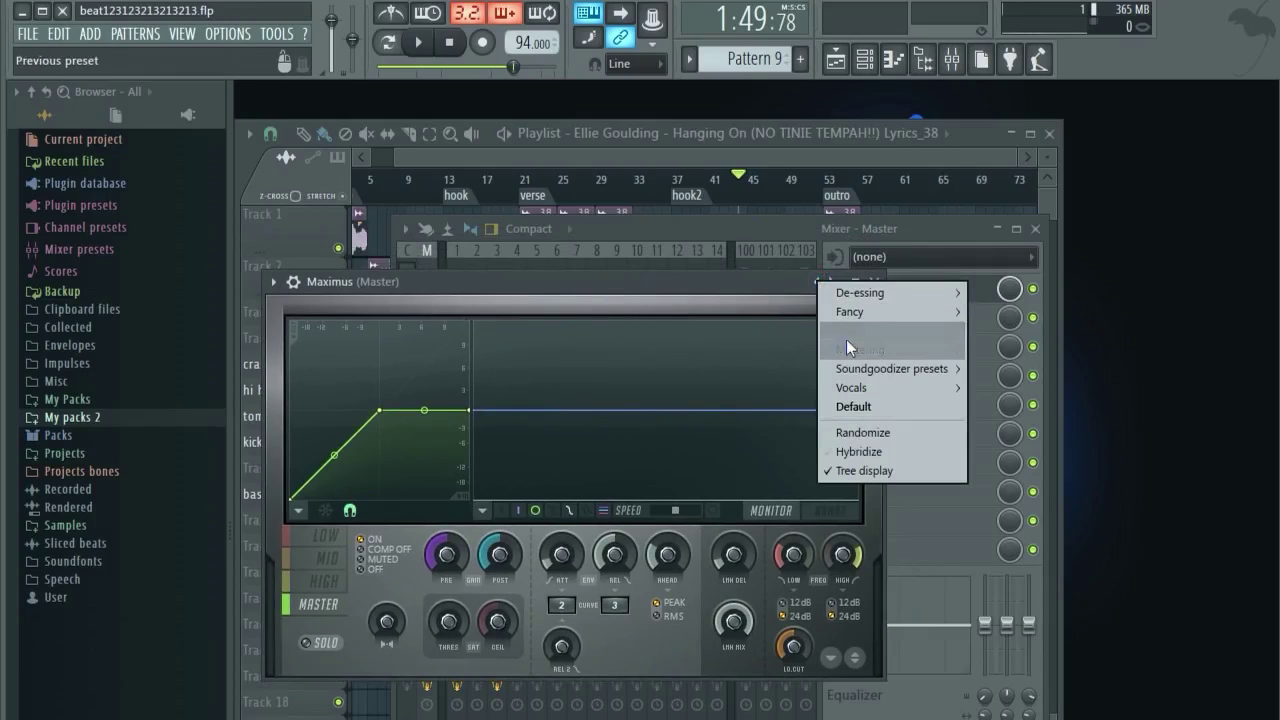
pyautogui.moveTo(843, 349)
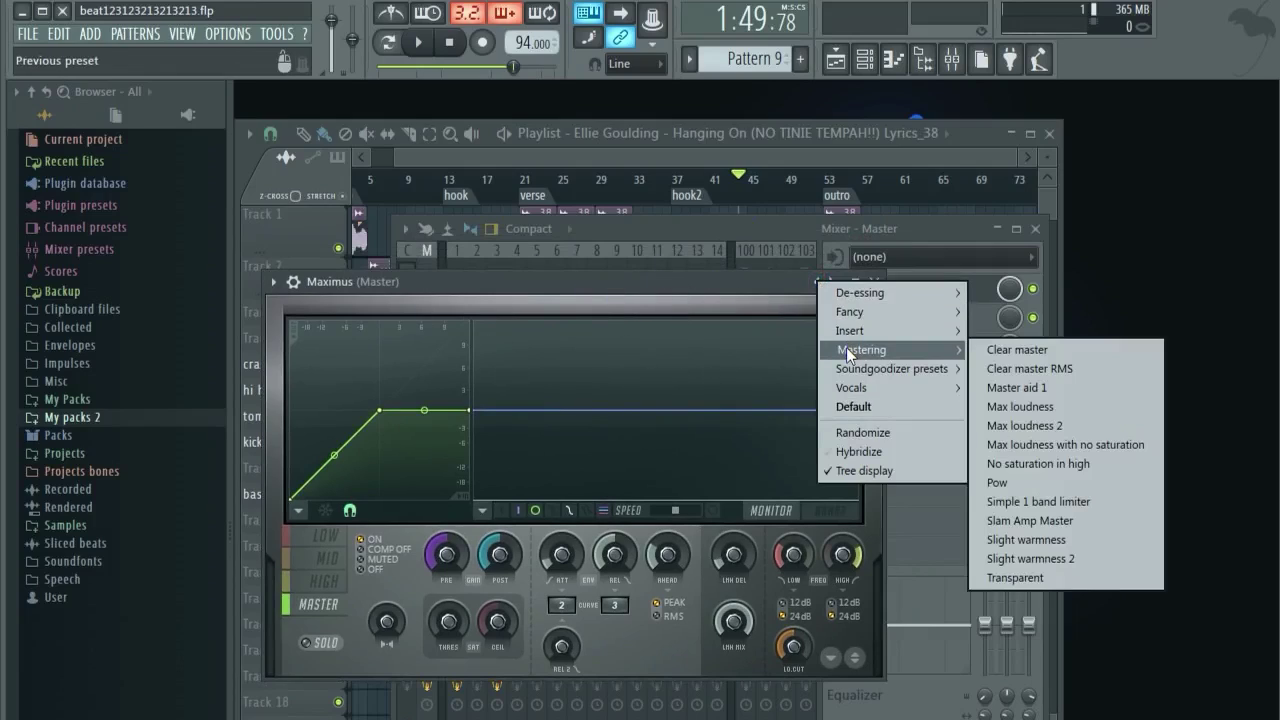
pyautogui.click(1012, 370)
pyautogui.press('Escape')
pyautogui.click(788, 153)
# - Play the song zoomed in on hook2 and stop near bar 44
pyautogui.press('space')
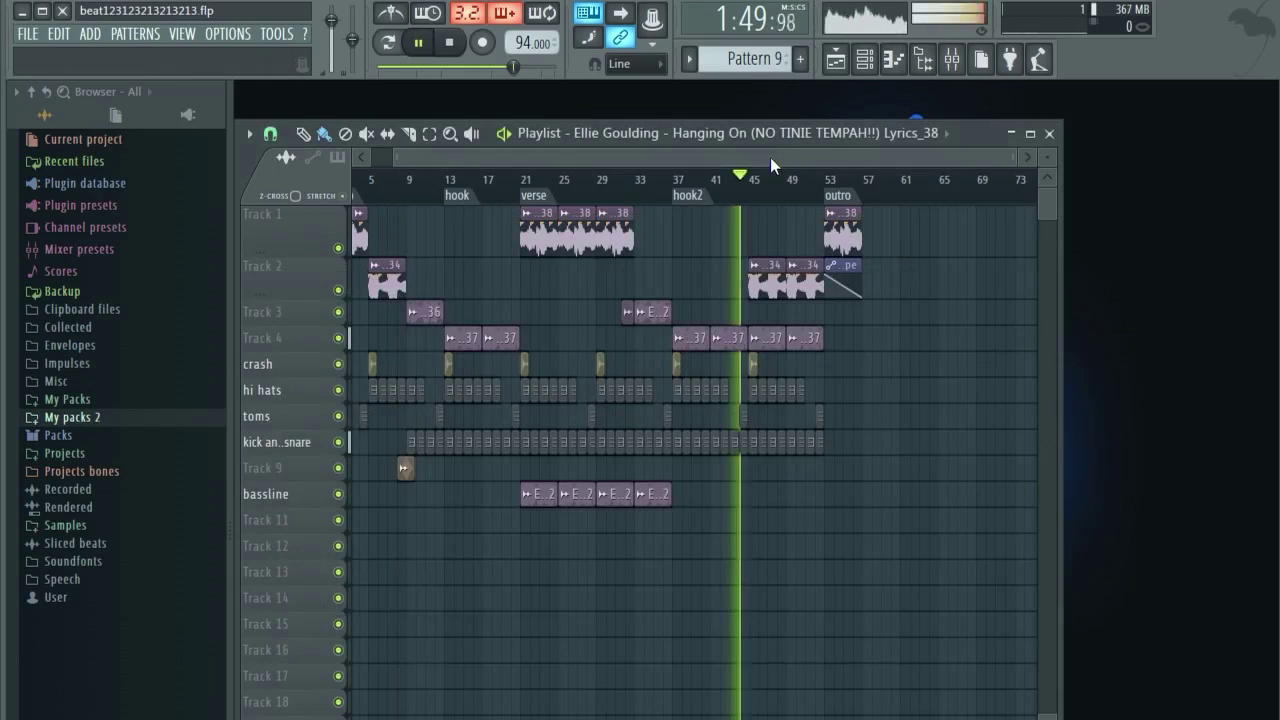
pyautogui.scroll(3, 805, 195)
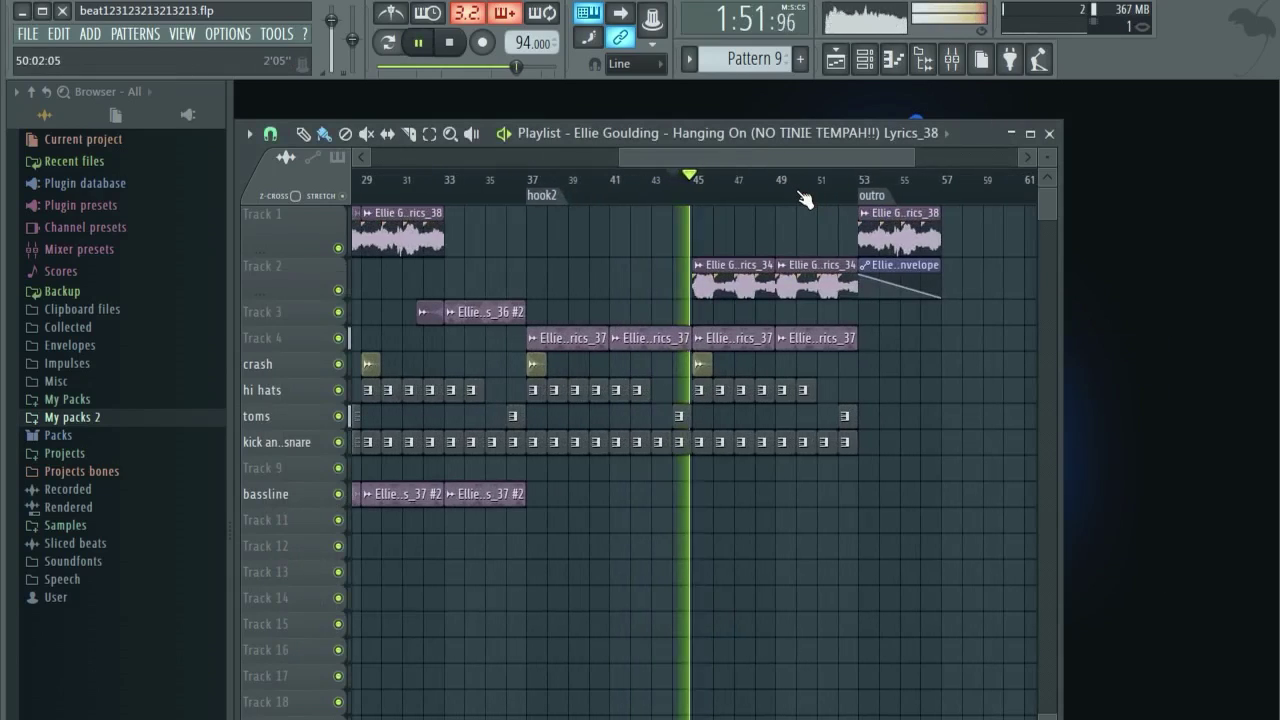
pyautogui.scroll(2, 805, 197)
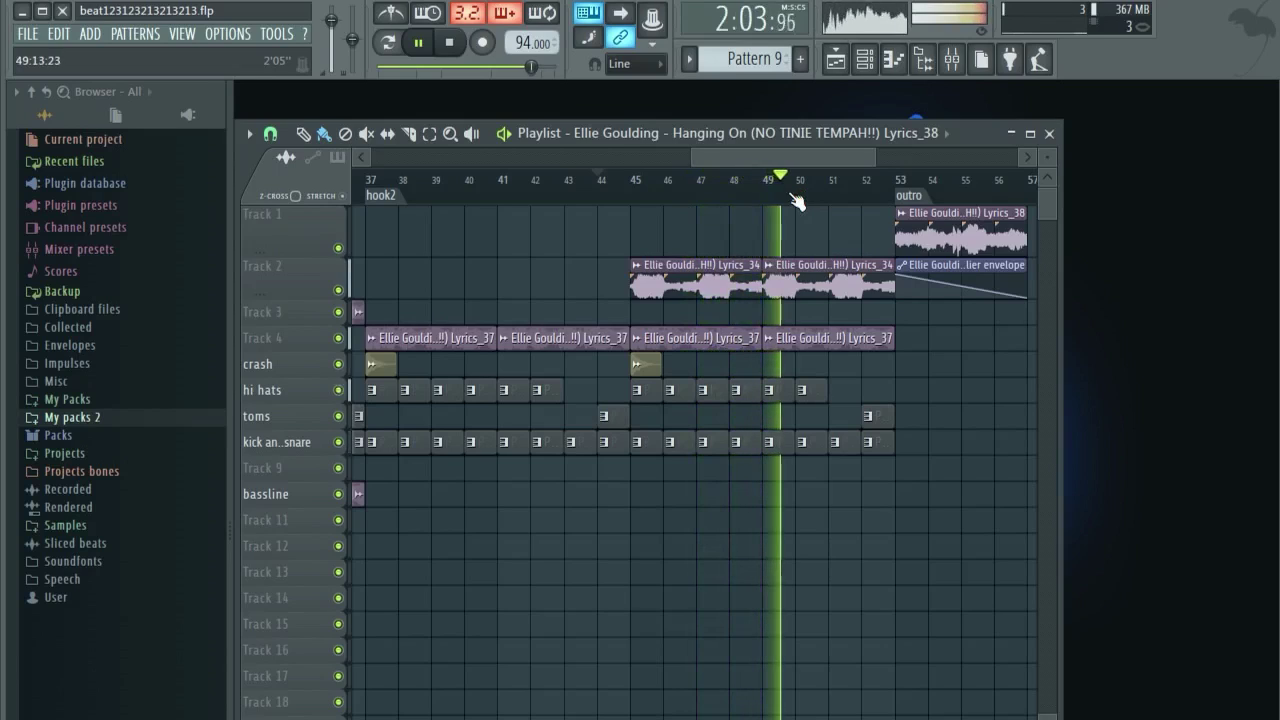
pyautogui.press('space')
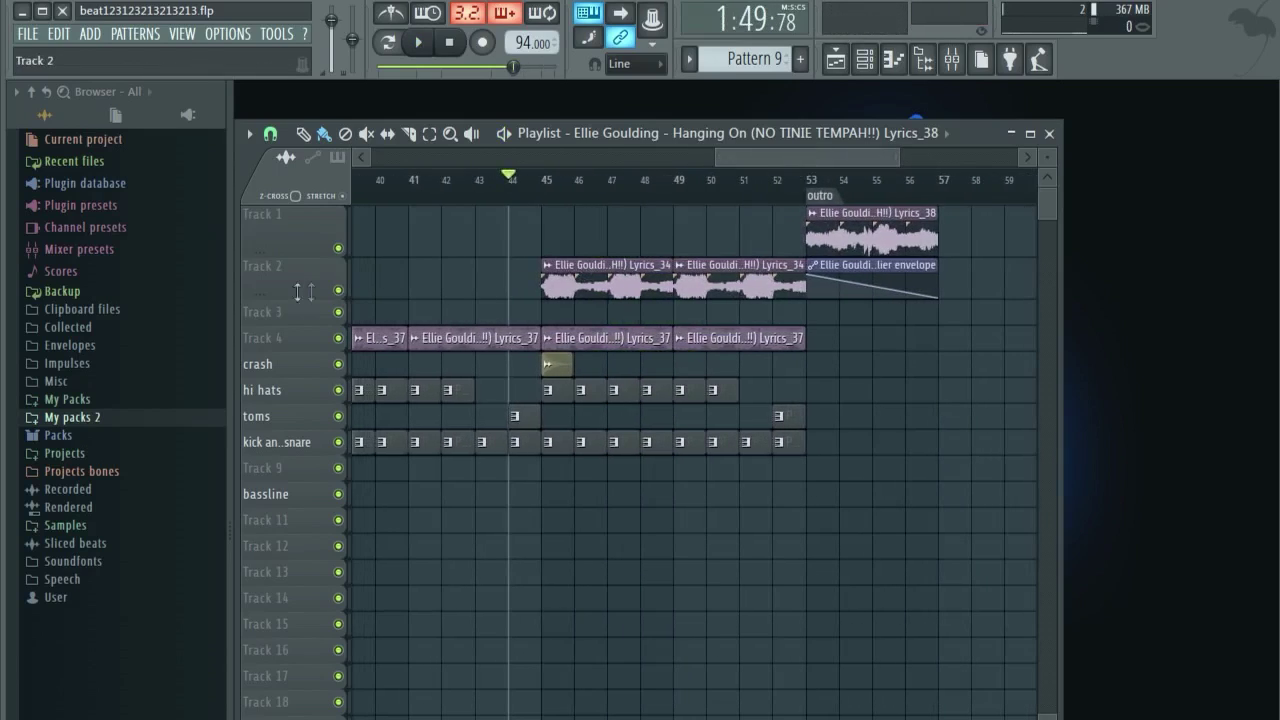
# - Enlarge Track 2 and add a Volume automation clip to the Lyrics_34 vocal clip at bar 45
pyautogui.moveTo(277, 293); pyautogui.dragTo(277, 370)
pyautogui.scroll(2, 491, 337)
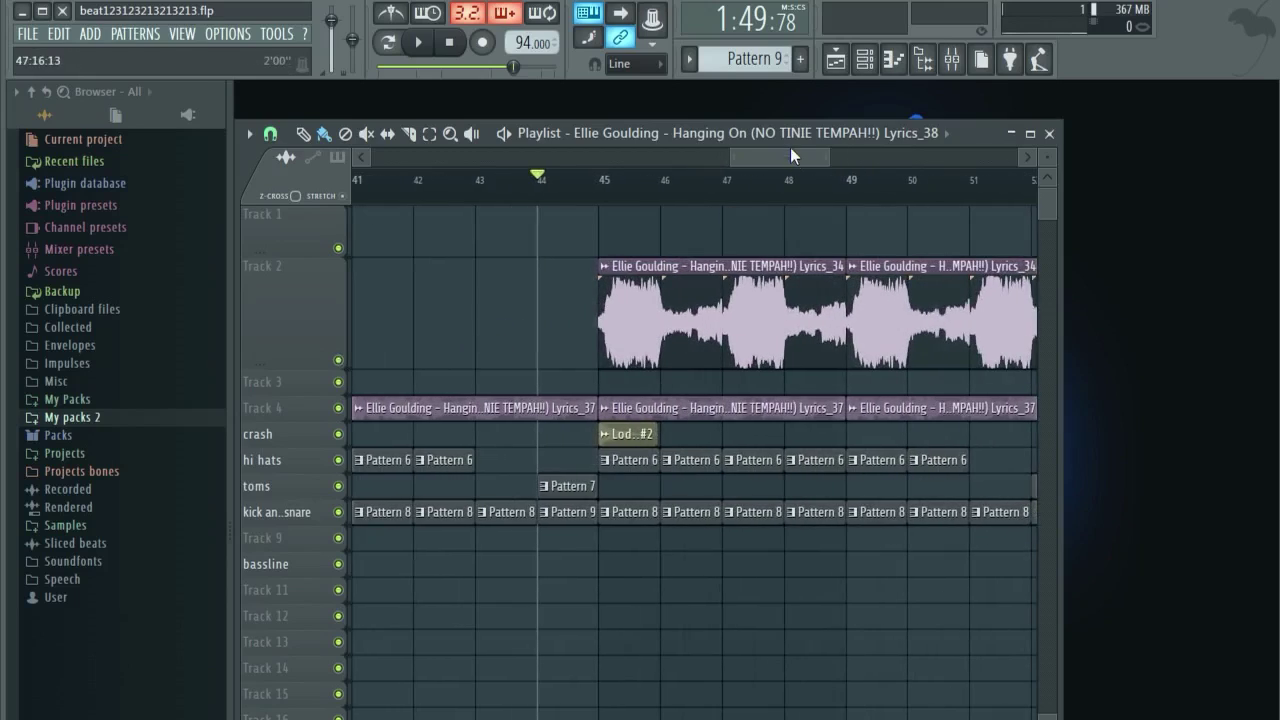
pyautogui.moveTo(790, 157); pyautogui.dragTo(814, 157)
pyautogui.moveTo(522, 206); pyautogui.dragTo(831, 362)
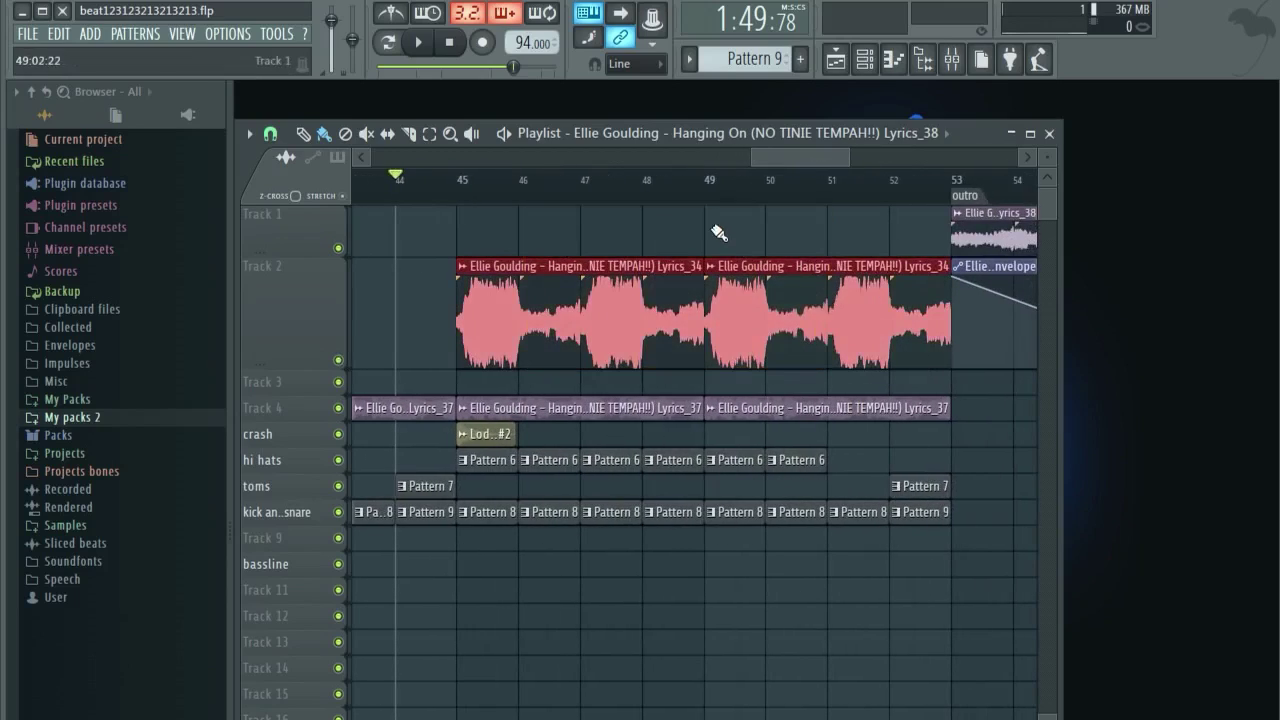
pyautogui.click(718, 230)
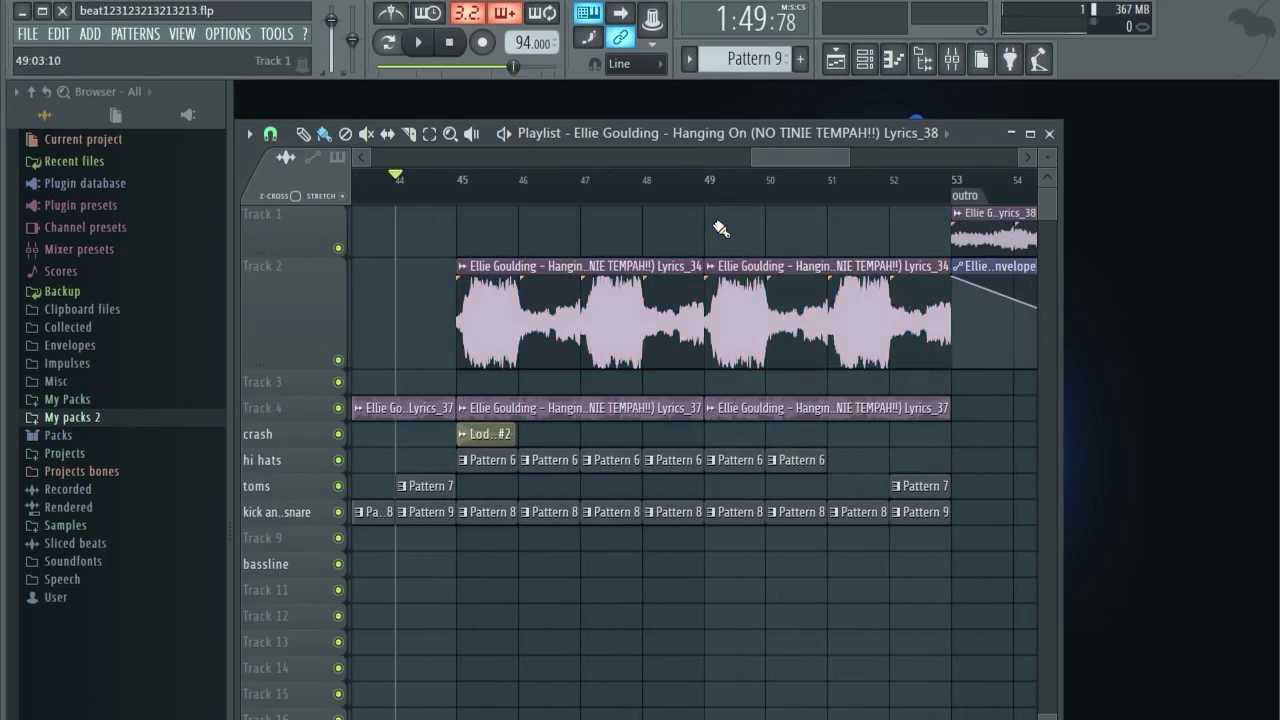
pyautogui.rightClick(469, 272)
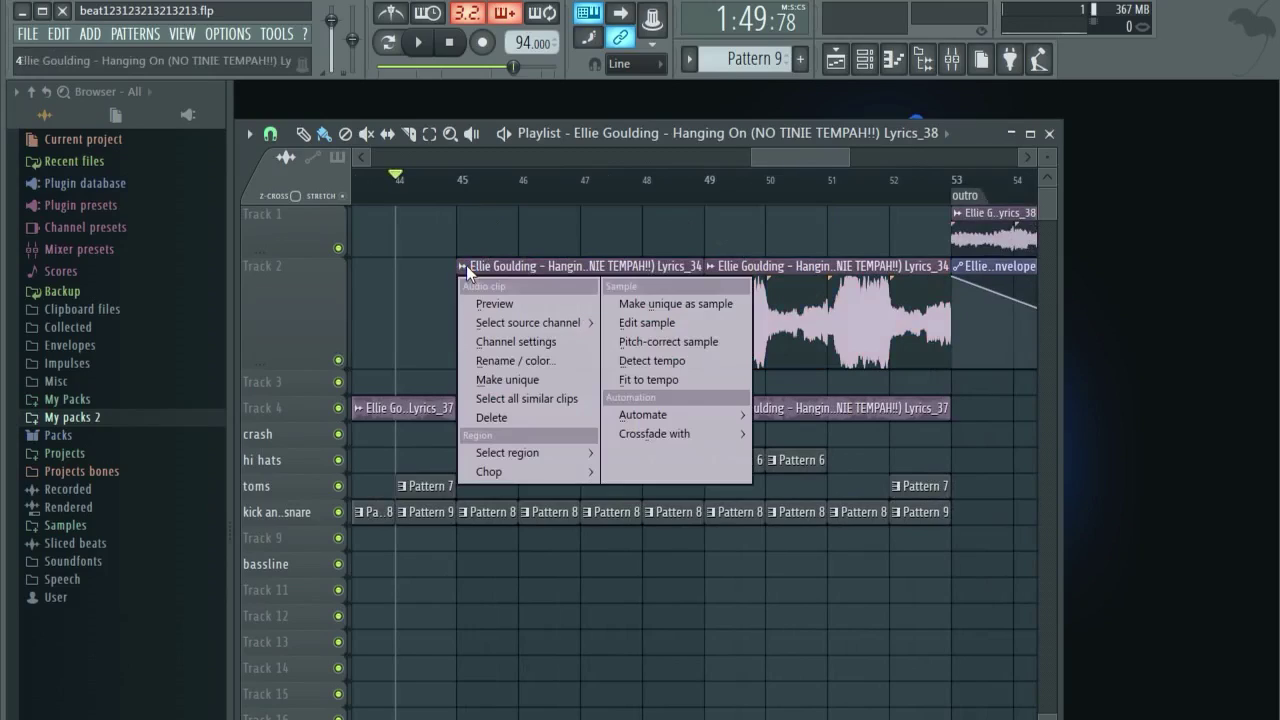
pyautogui.click(466, 233)
pyautogui.rightClick(455, 268)
pyautogui.moveTo(660, 418)
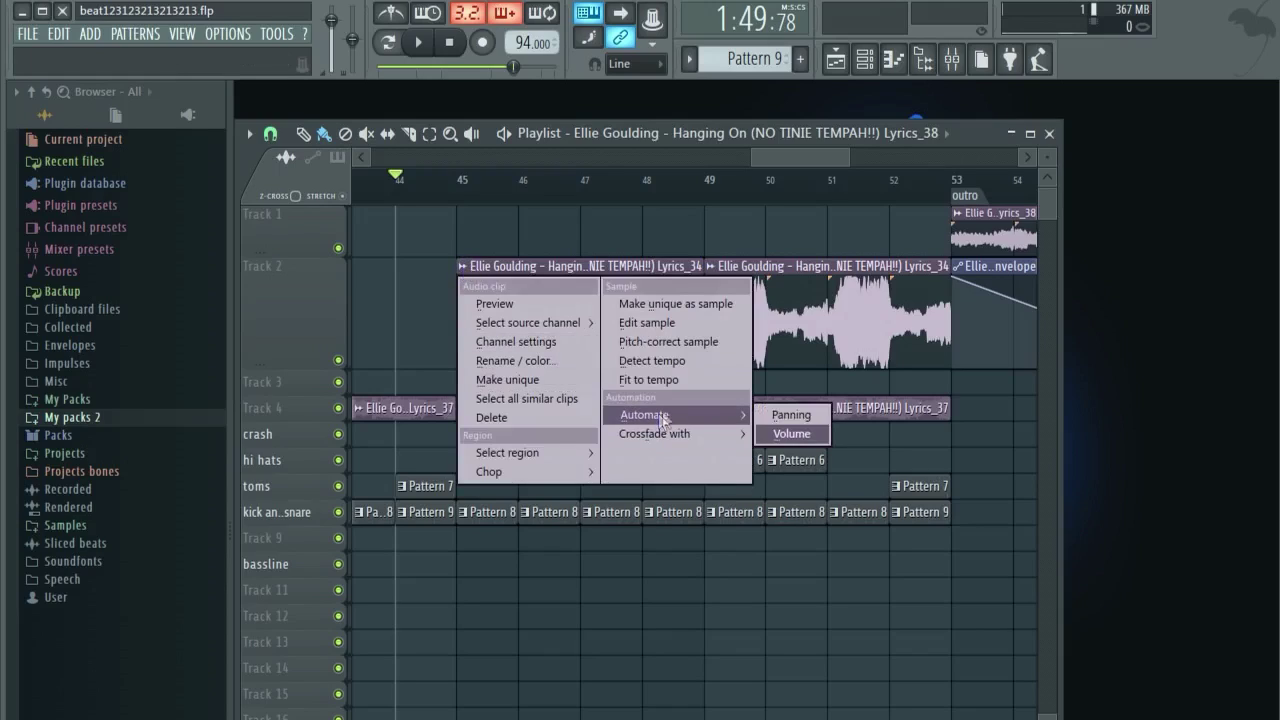
pyautogui.click(786, 436)
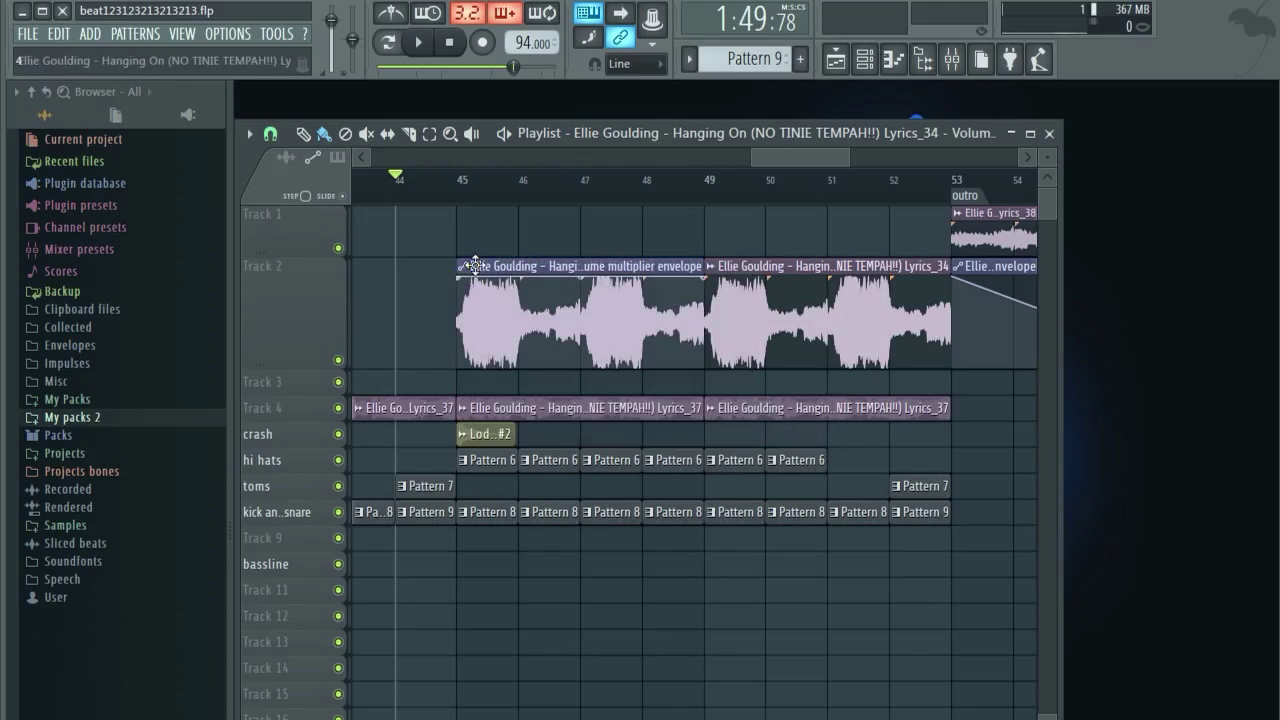
# - Move the volume automation clip to Track 1, stretch it to bar 53, and lower it at bar 45
pyautogui.moveTo(477, 221); pyautogui.dragTo(415, 220)
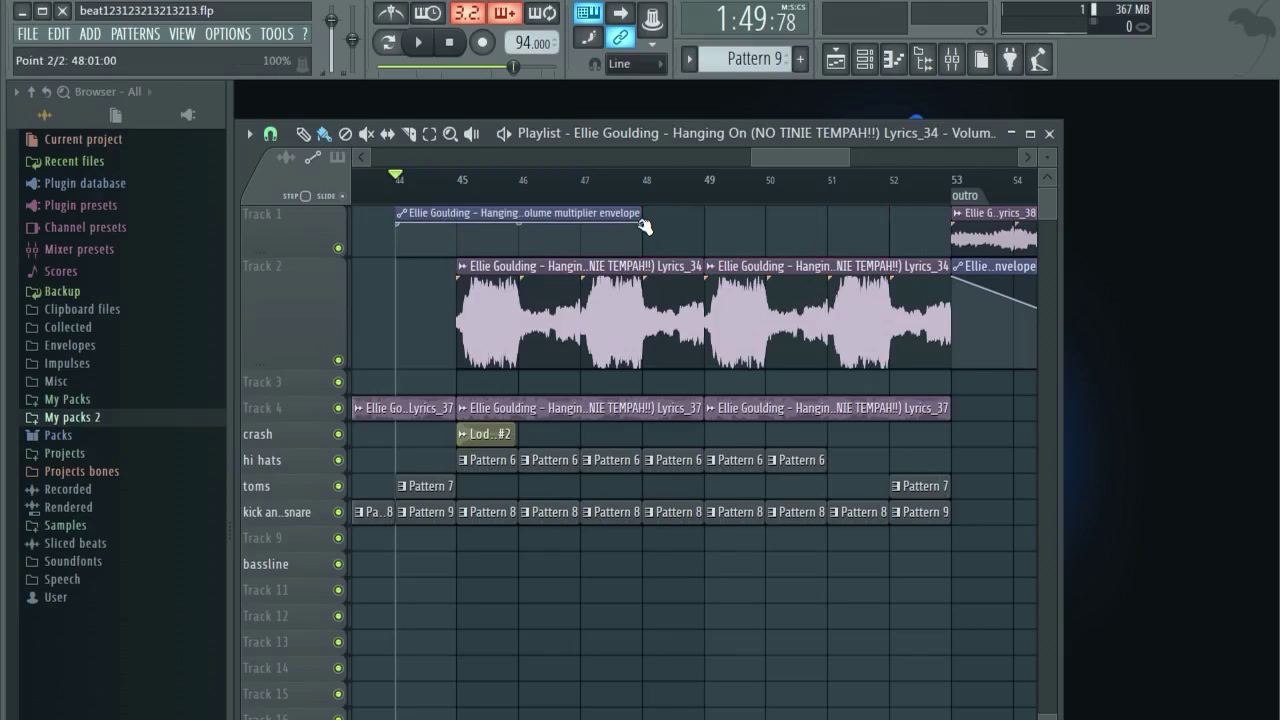
pyautogui.moveTo(677, 224); pyautogui.dragTo(943, 221)
pyautogui.hscroll(-2, 459, 301)
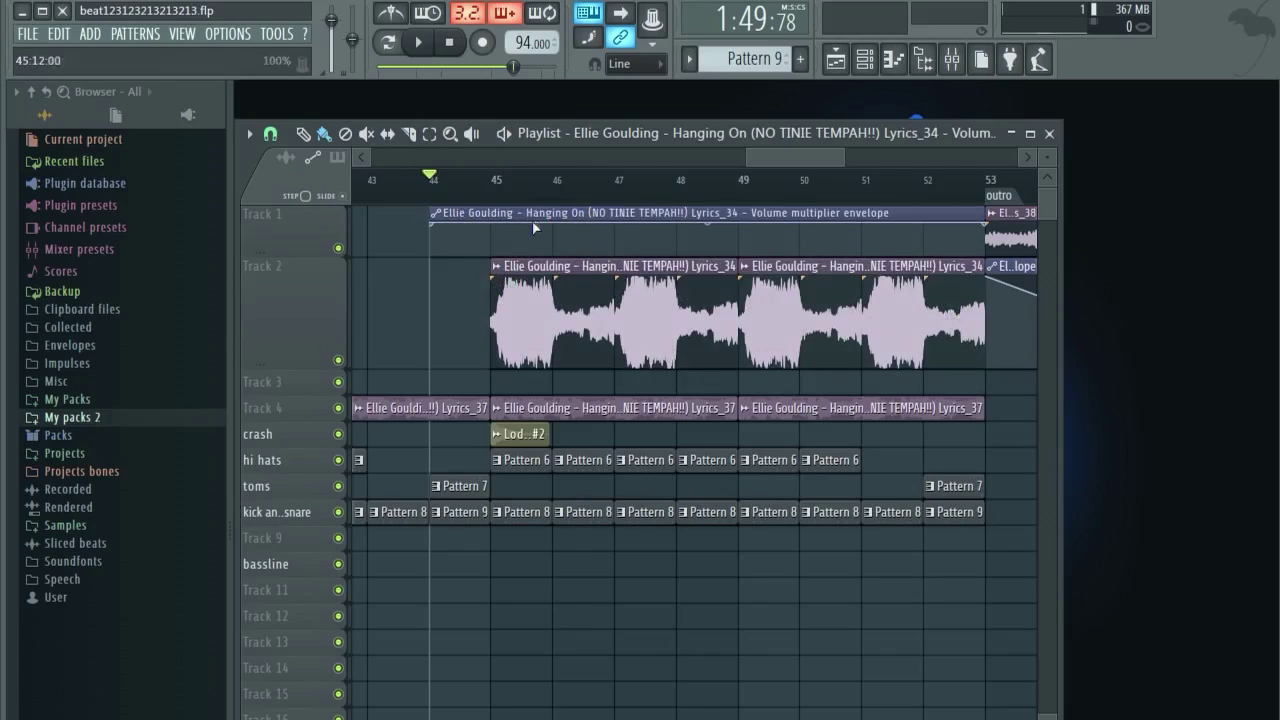
pyautogui.moveTo(490, 232)
pyautogui.mouseDown()
pyautogui.moveTo(493, 246)
pyautogui.moveTo(497, 220)
pyautogui.moveTo(497, 234)
pyautogui.mouseUp()
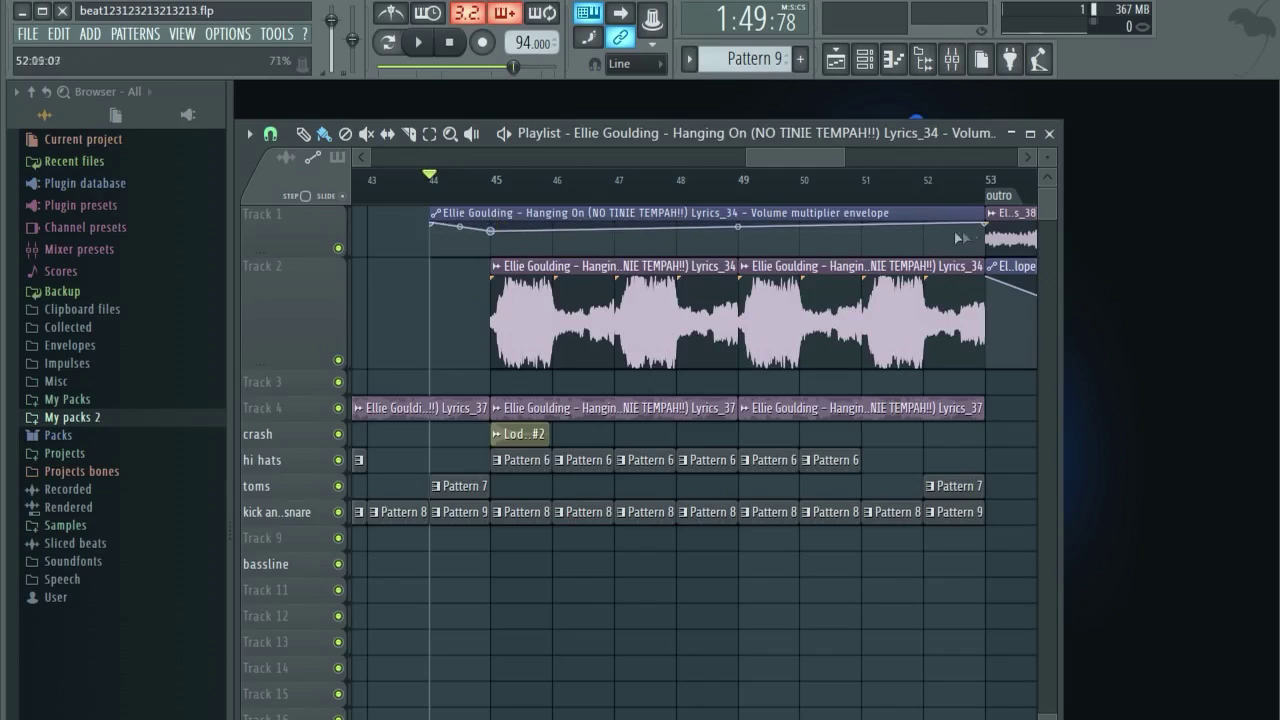
# - Change the bar 45 envelope point's mode and copy the last point's volume level
pyautogui.rightClick(497, 231)
pyautogui.click(550, 553)
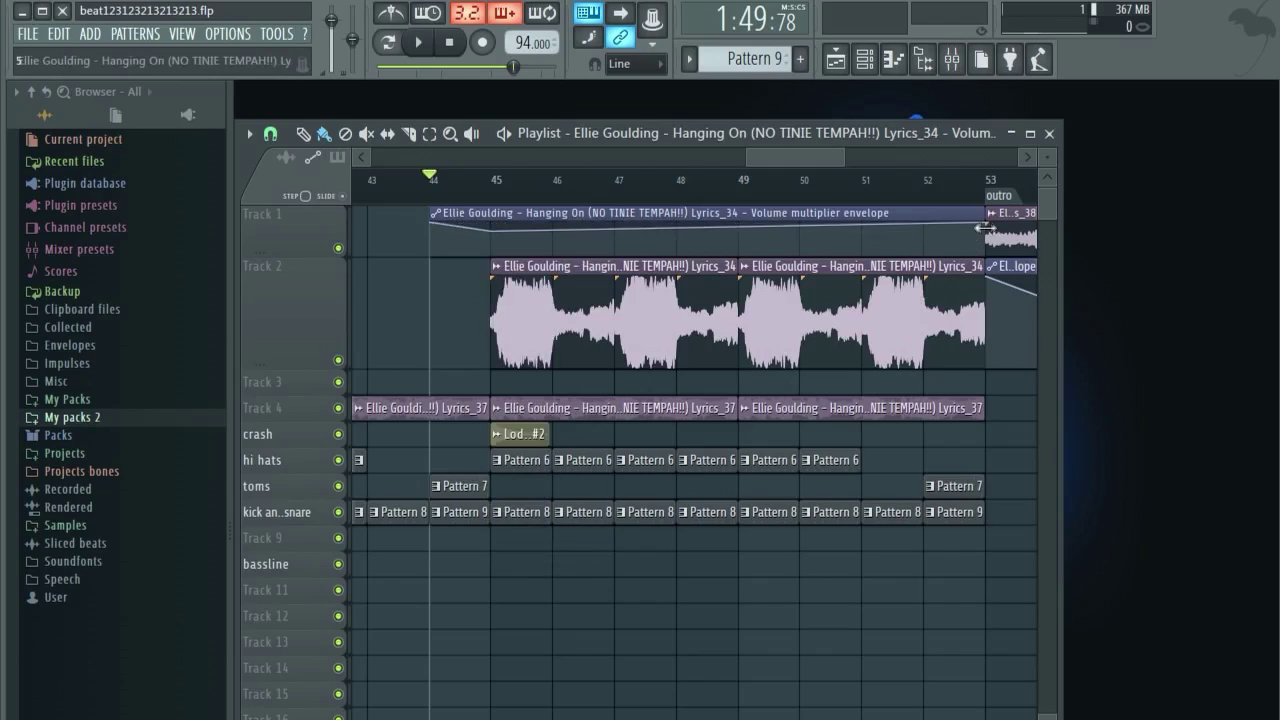
pyautogui.hscroll(3, 995, 237)
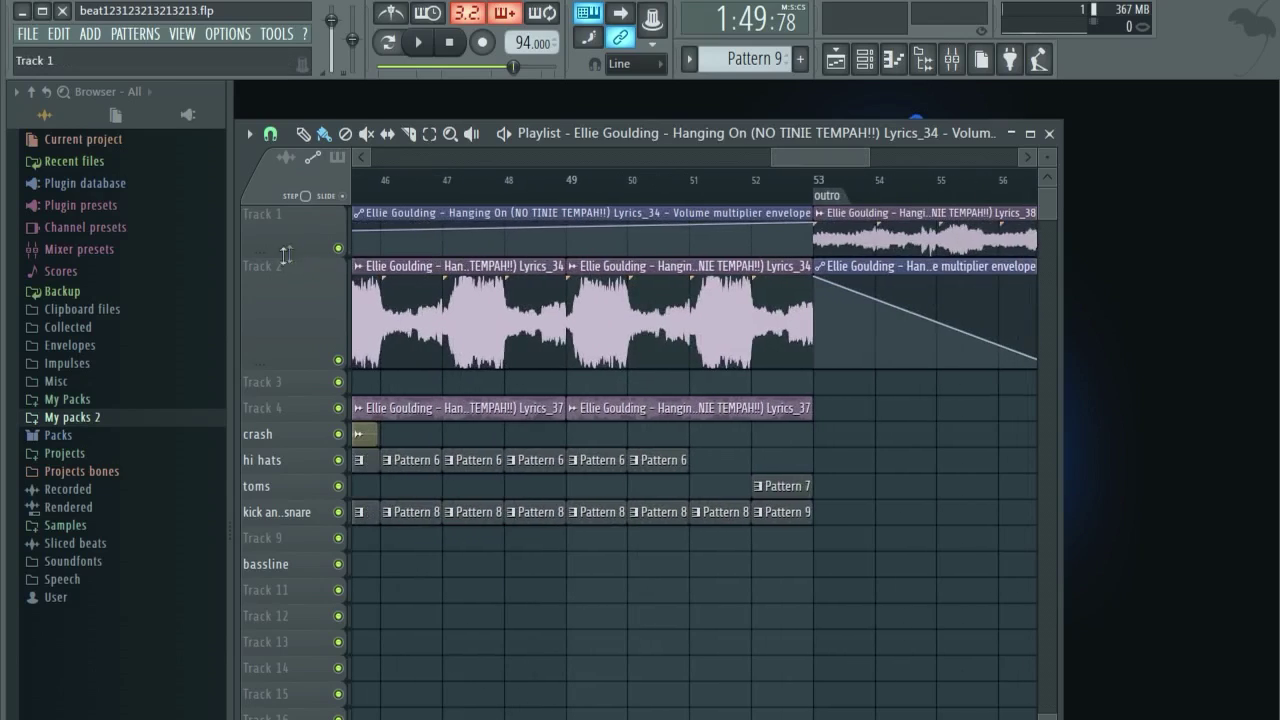
pyautogui.moveTo(285, 258); pyautogui.dragTo(270, 357)
pyautogui.scroll(5, 680, 237)
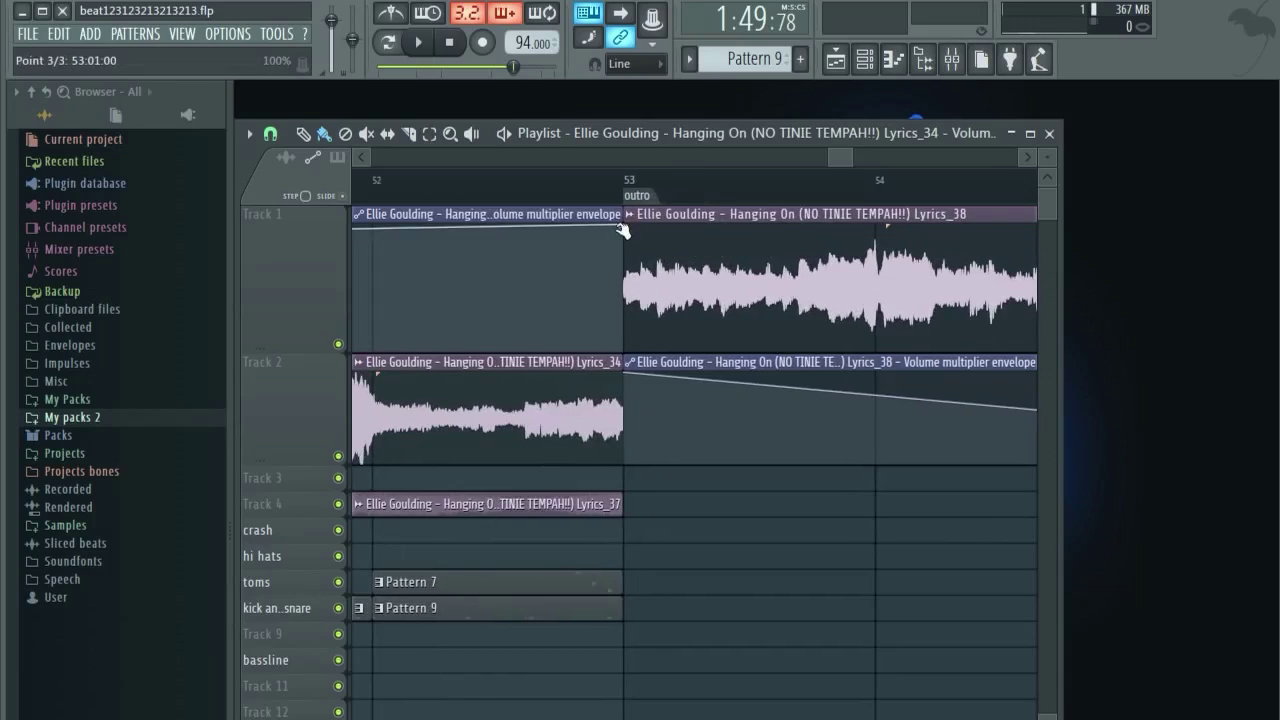
pyautogui.rightClick(628, 226)
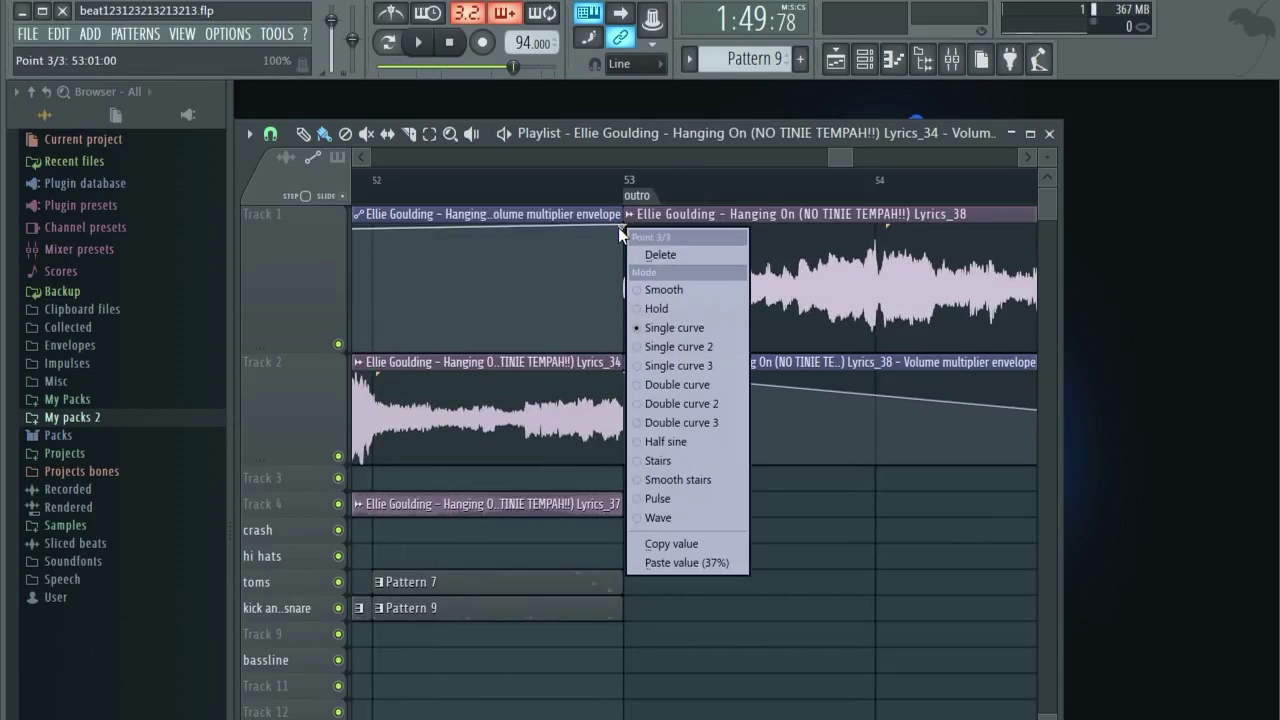
pyautogui.click(668, 545)
pyautogui.scroll(-8, 643, 360)
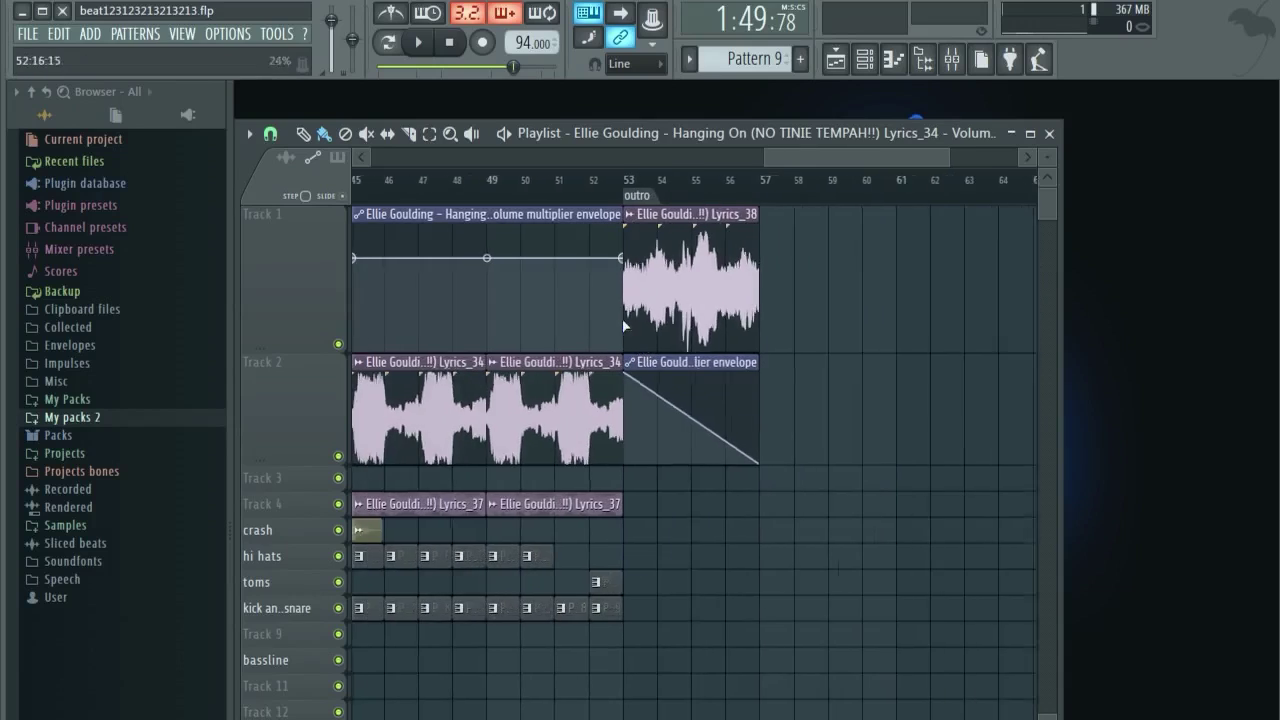
# - Save the project and play hook2 to hear the lowered vocal
pyautogui.press('space')
pyautogui.scroll(5, 736, 215)
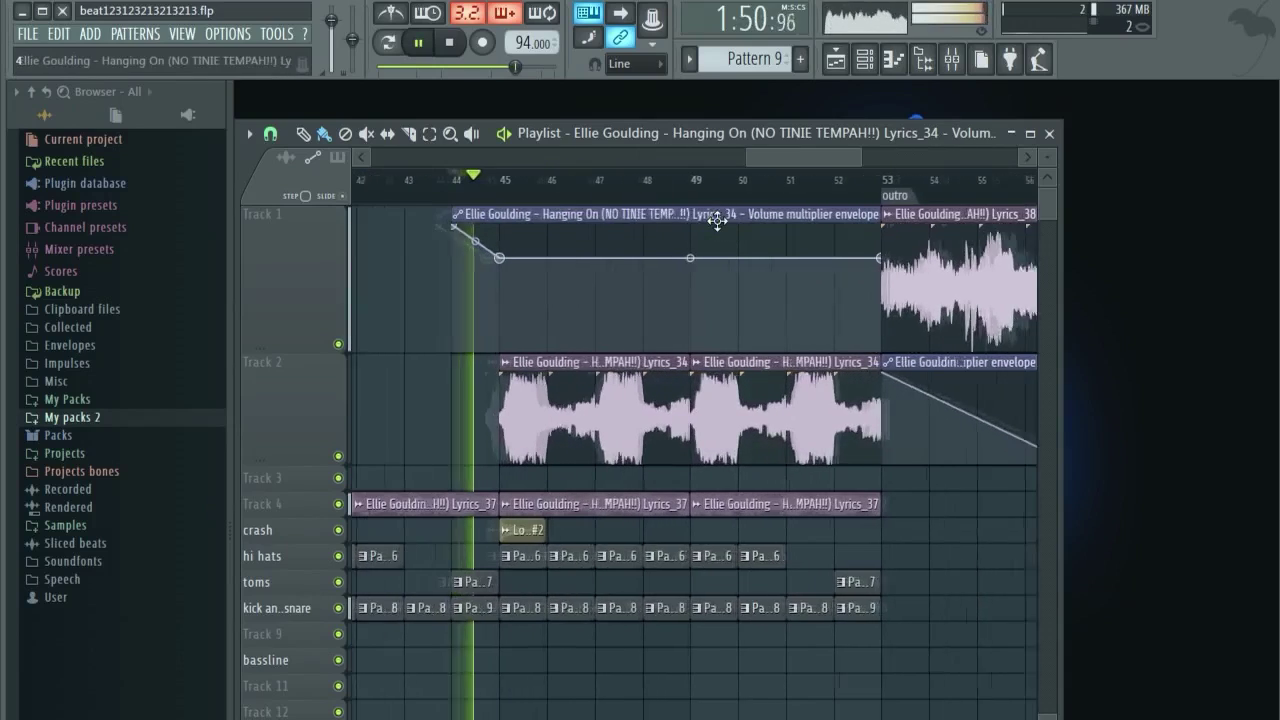
pyautogui.hotkey('ctrl', 's')
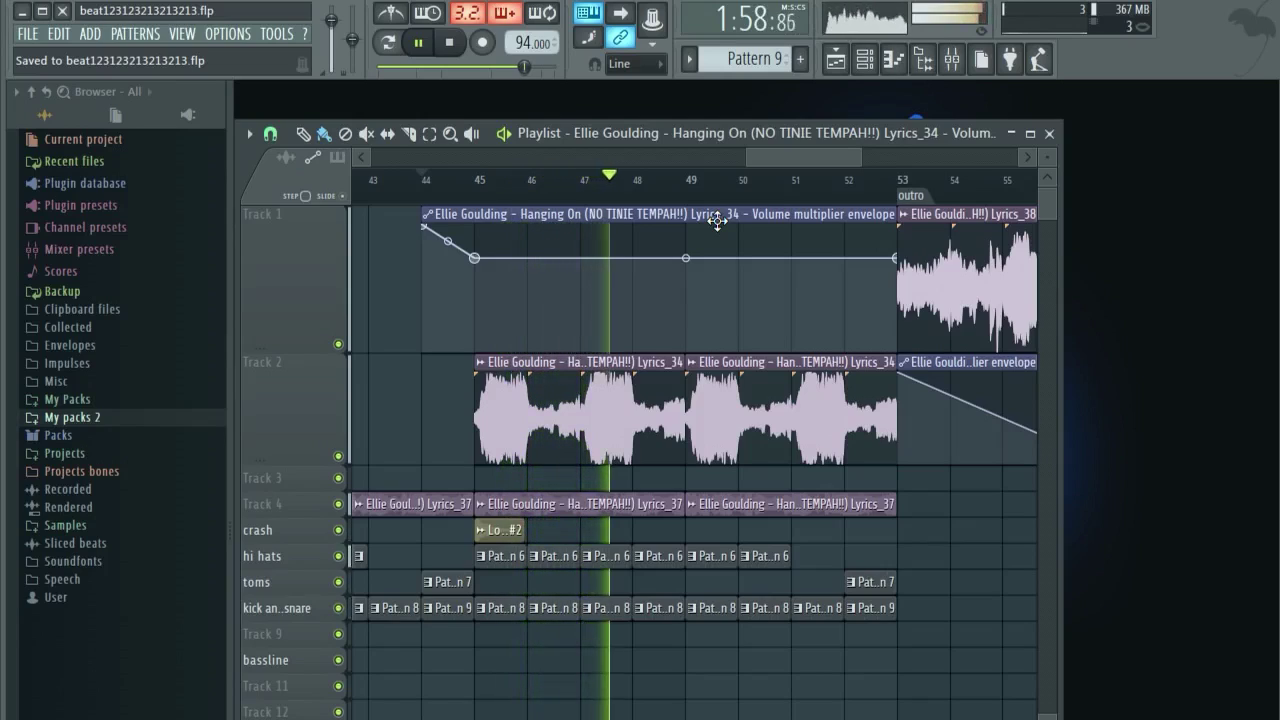
pyautogui.moveTo(769, 157); pyautogui.dragTo(760, 157)
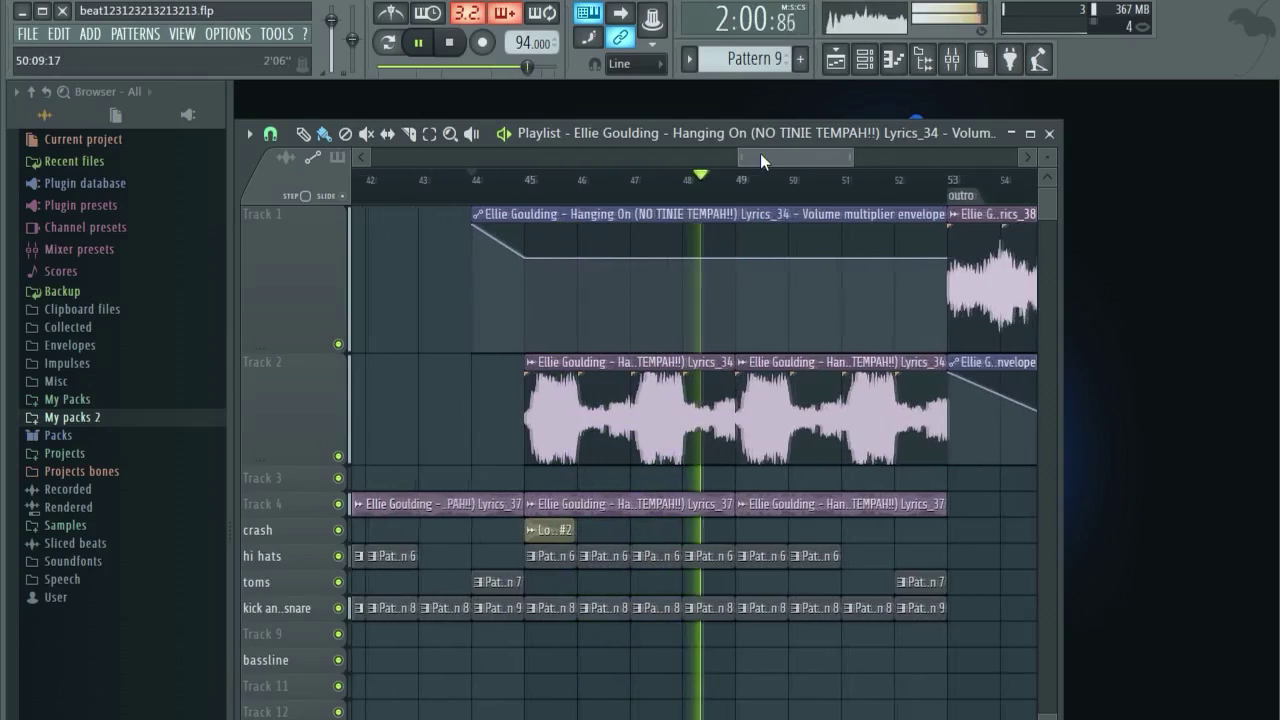
# - Raise the second envelope point to 87%, paste that level onto the last point, and replay from bar 45
pyautogui.press('space')
pyautogui.moveTo(518, 258); pyautogui.dragTo(519, 240)
pyautogui.rightClick(519, 240)
pyautogui.click(560, 561)
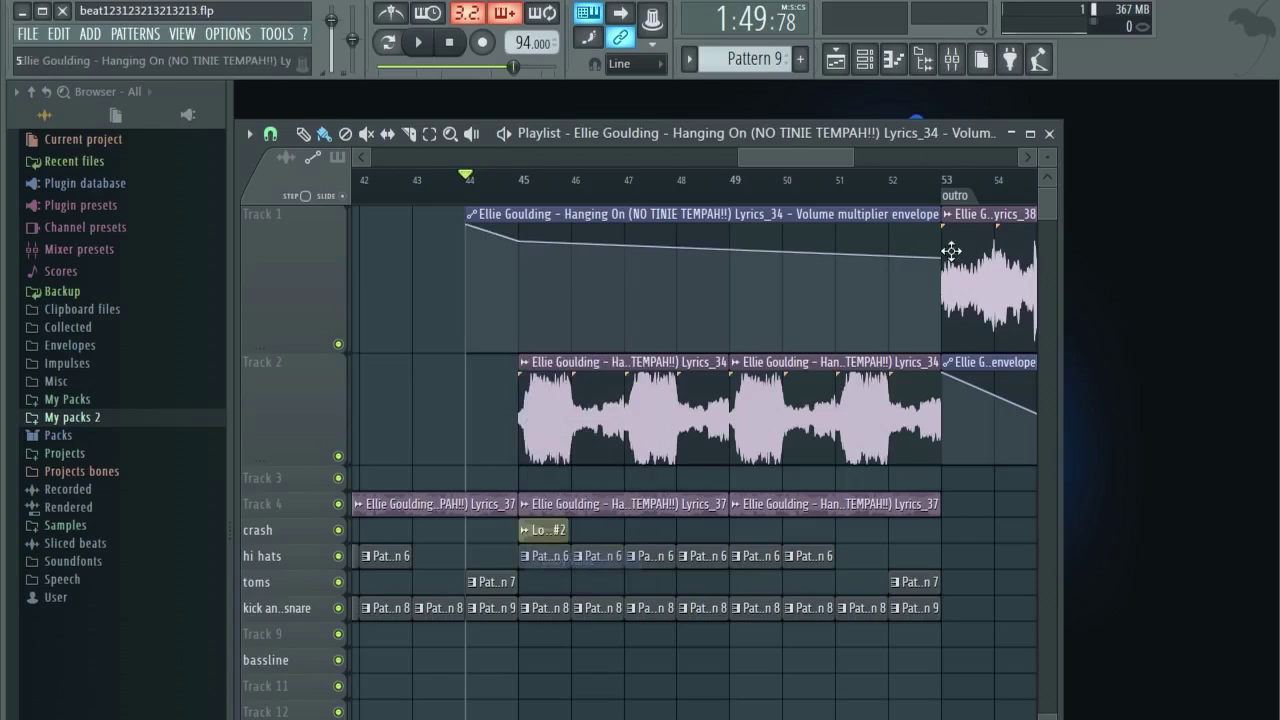
pyautogui.rightClick(942, 257)
pyautogui.click(1000, 596)
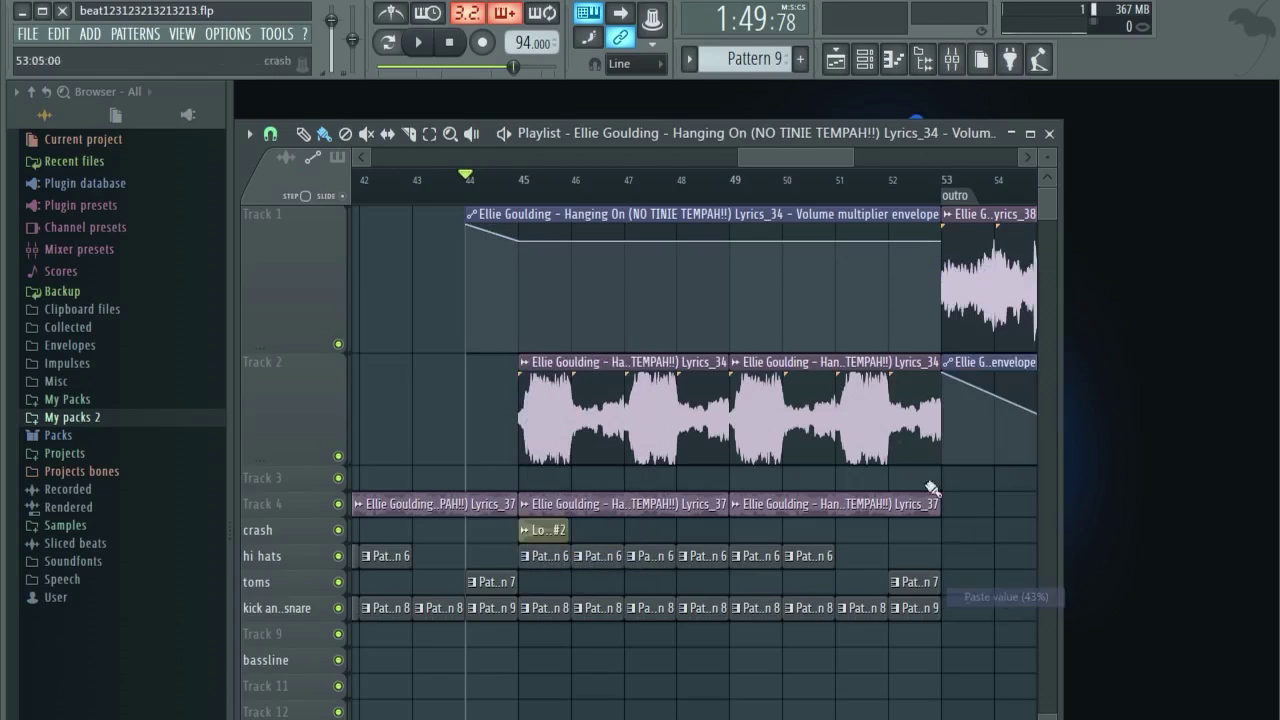
pyautogui.click(556, 182)
pyautogui.press('space')
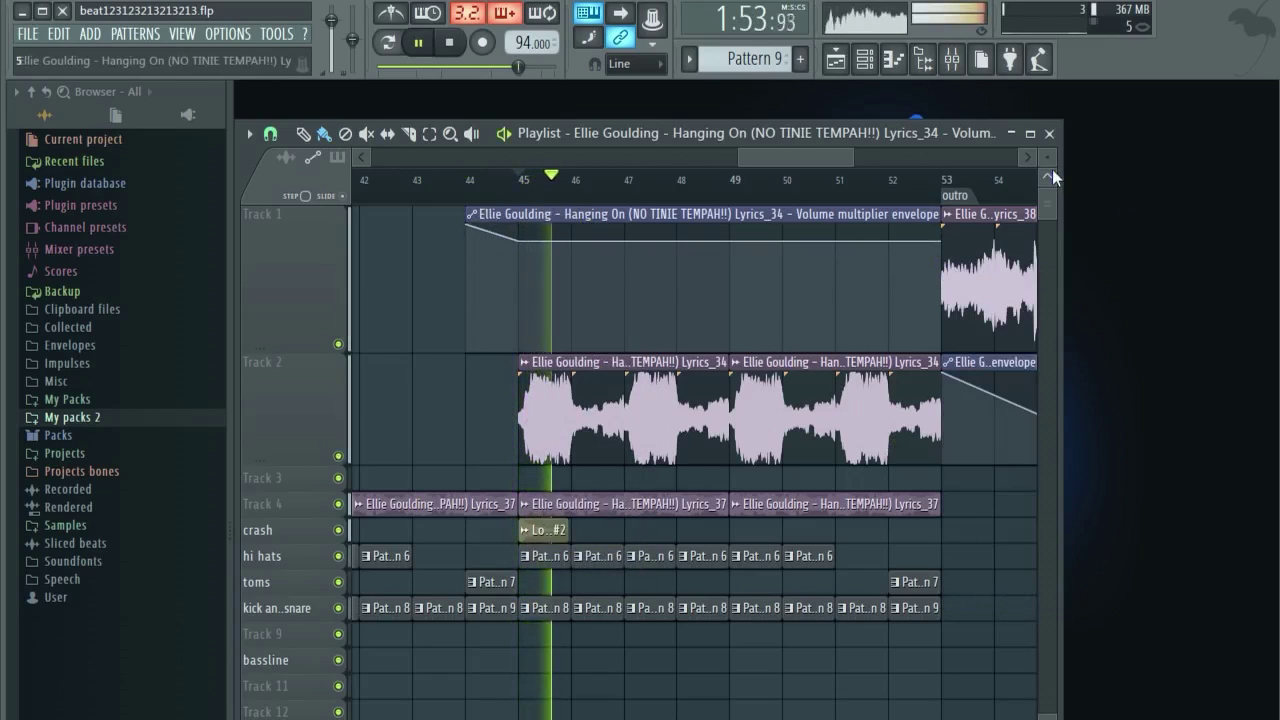
pyautogui.scroll(-5, 733, 258)
# - Stop playback and make the tracks taller to show vocal waveforms and the volume envelope
pyautogui.scroll(-3, 733, 258)
pyautogui.press('space')
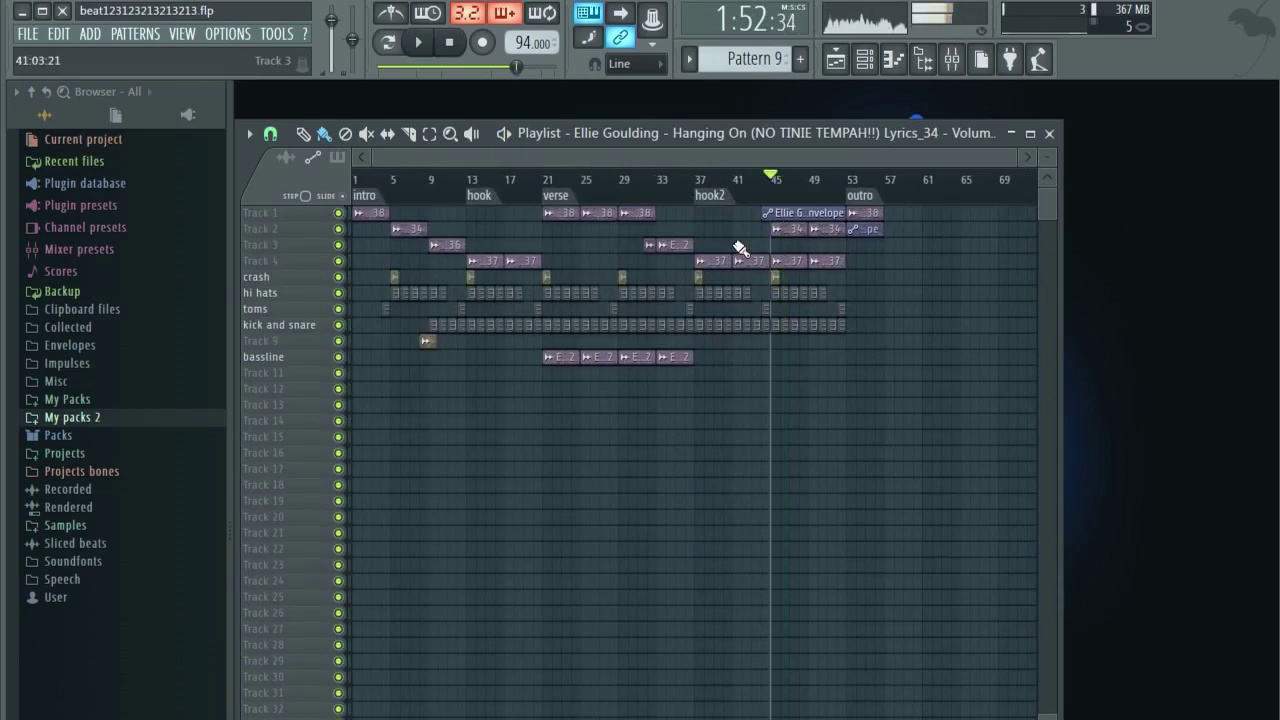
pyautogui.moveTo(1043, 158); pyautogui.dragTo(1044, 185)
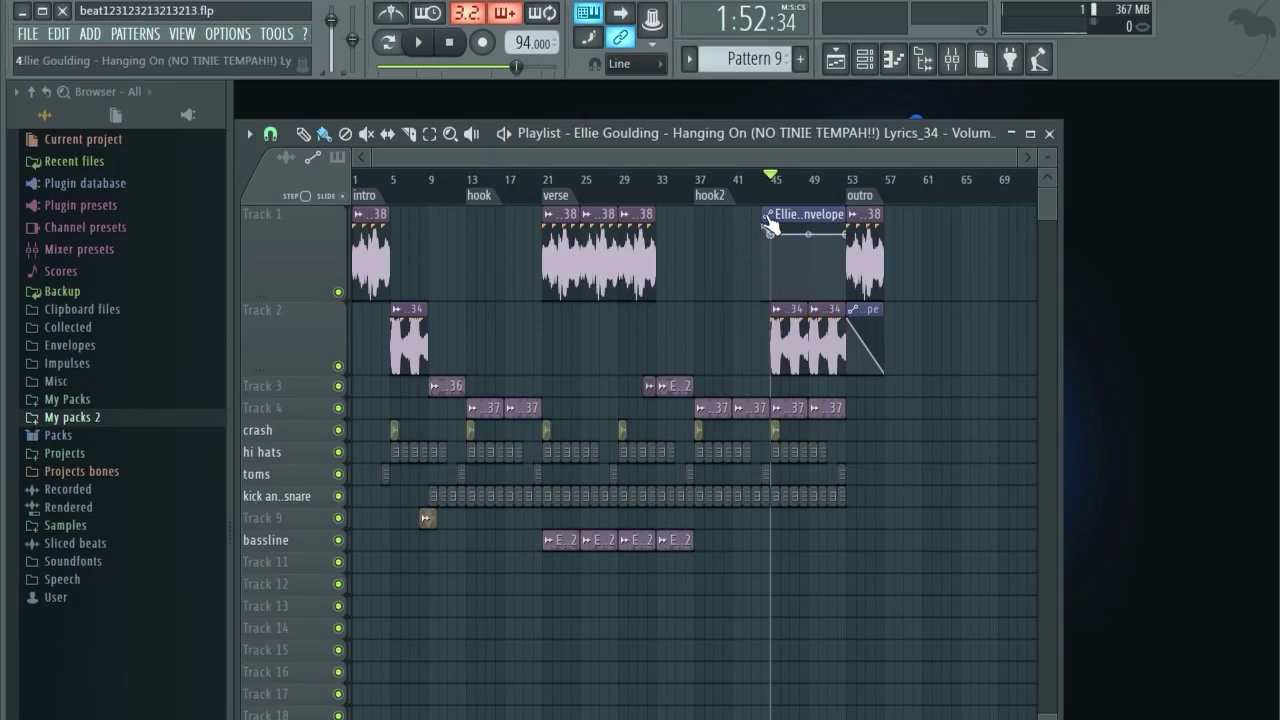